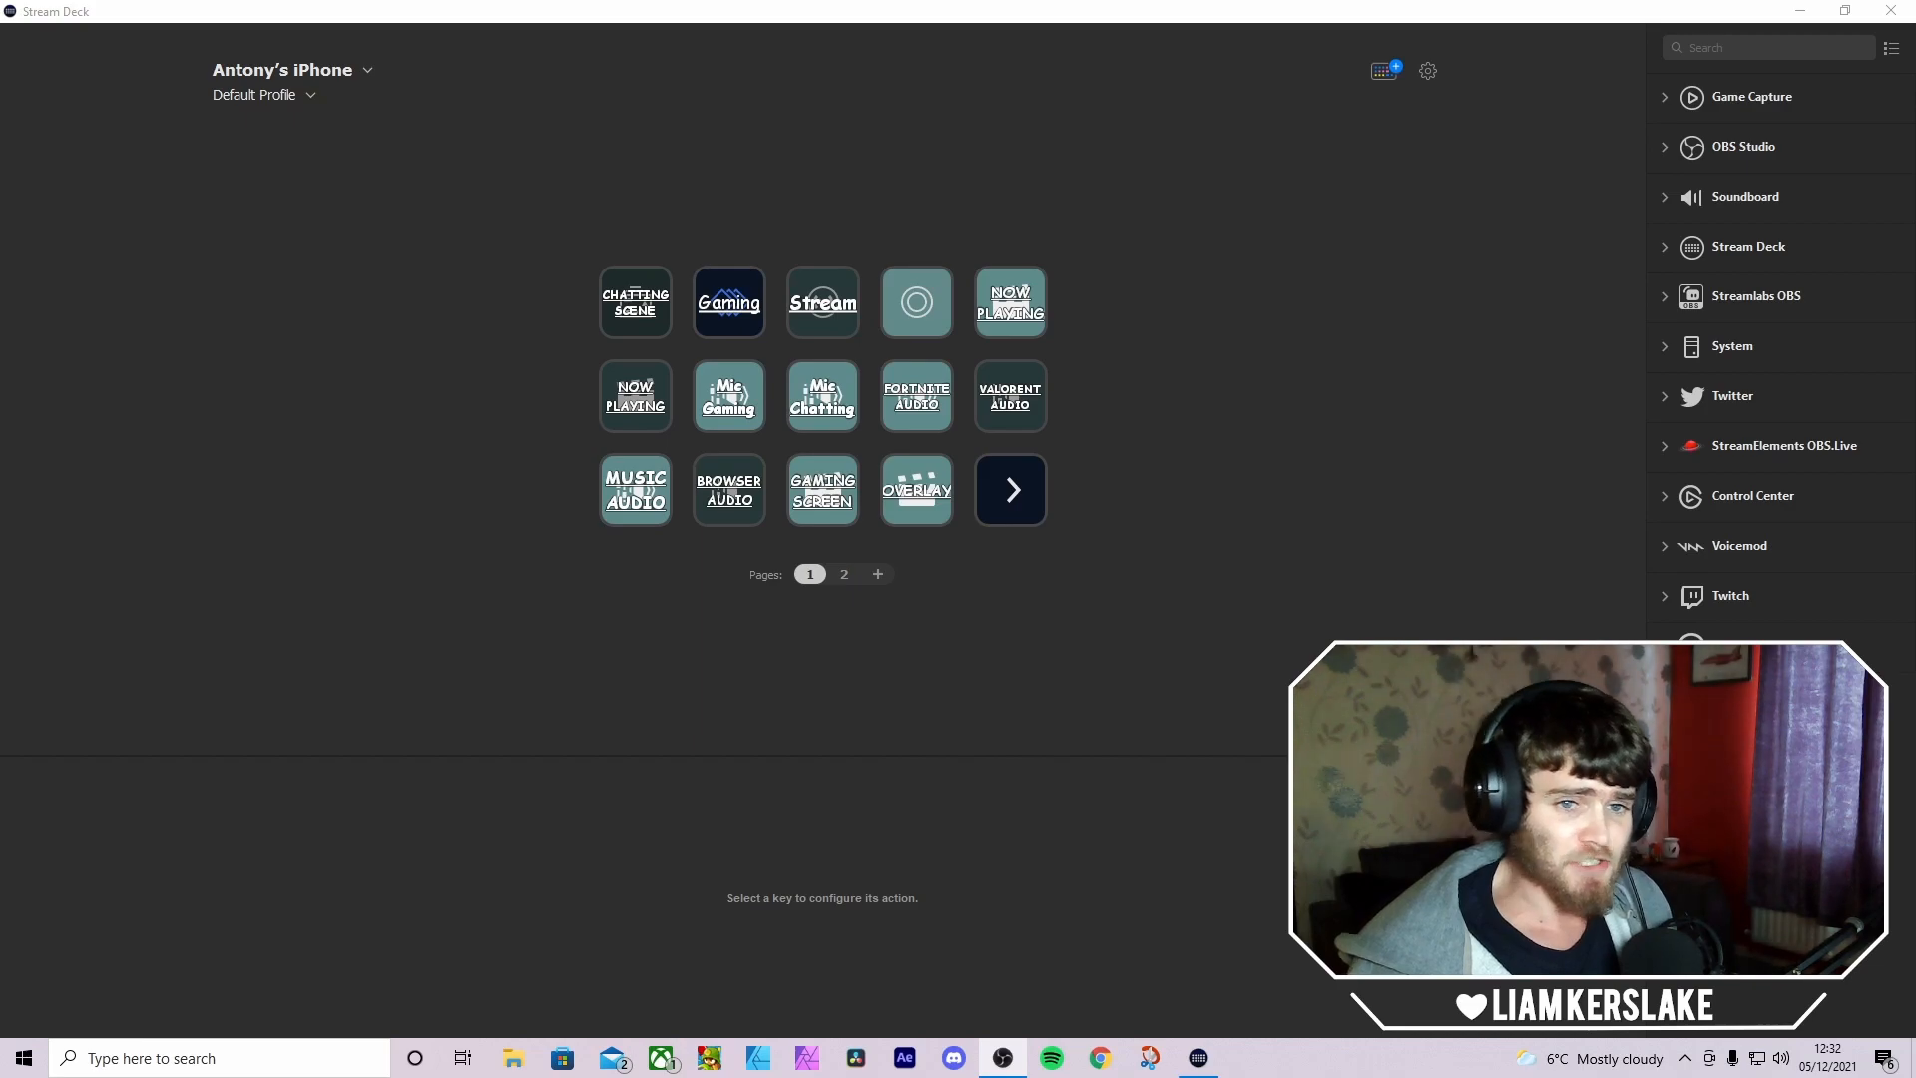
- Add a Multi Action to the empty third key in the first row of page 2
{"action": "left_click", "coordinate": [1017, 488]}
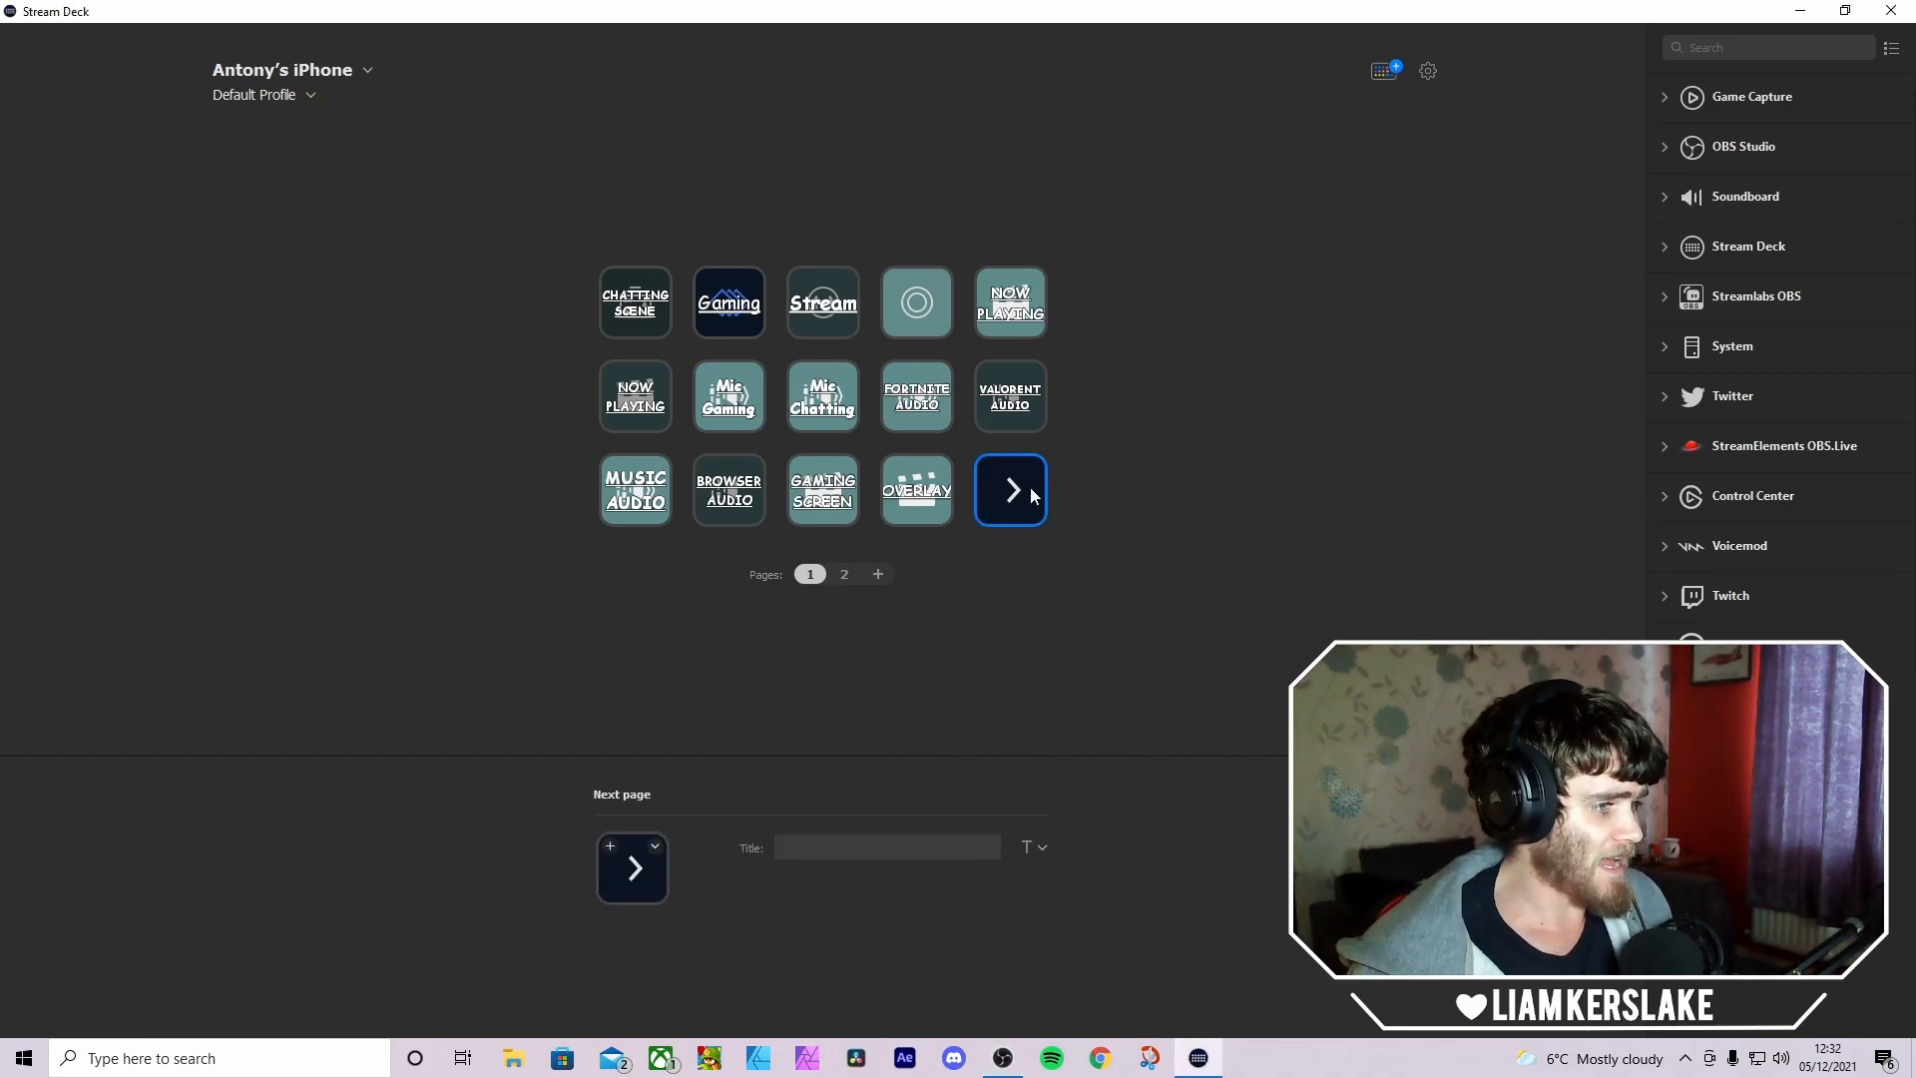
{"action": "double_click", "coordinate": [1030, 488]}
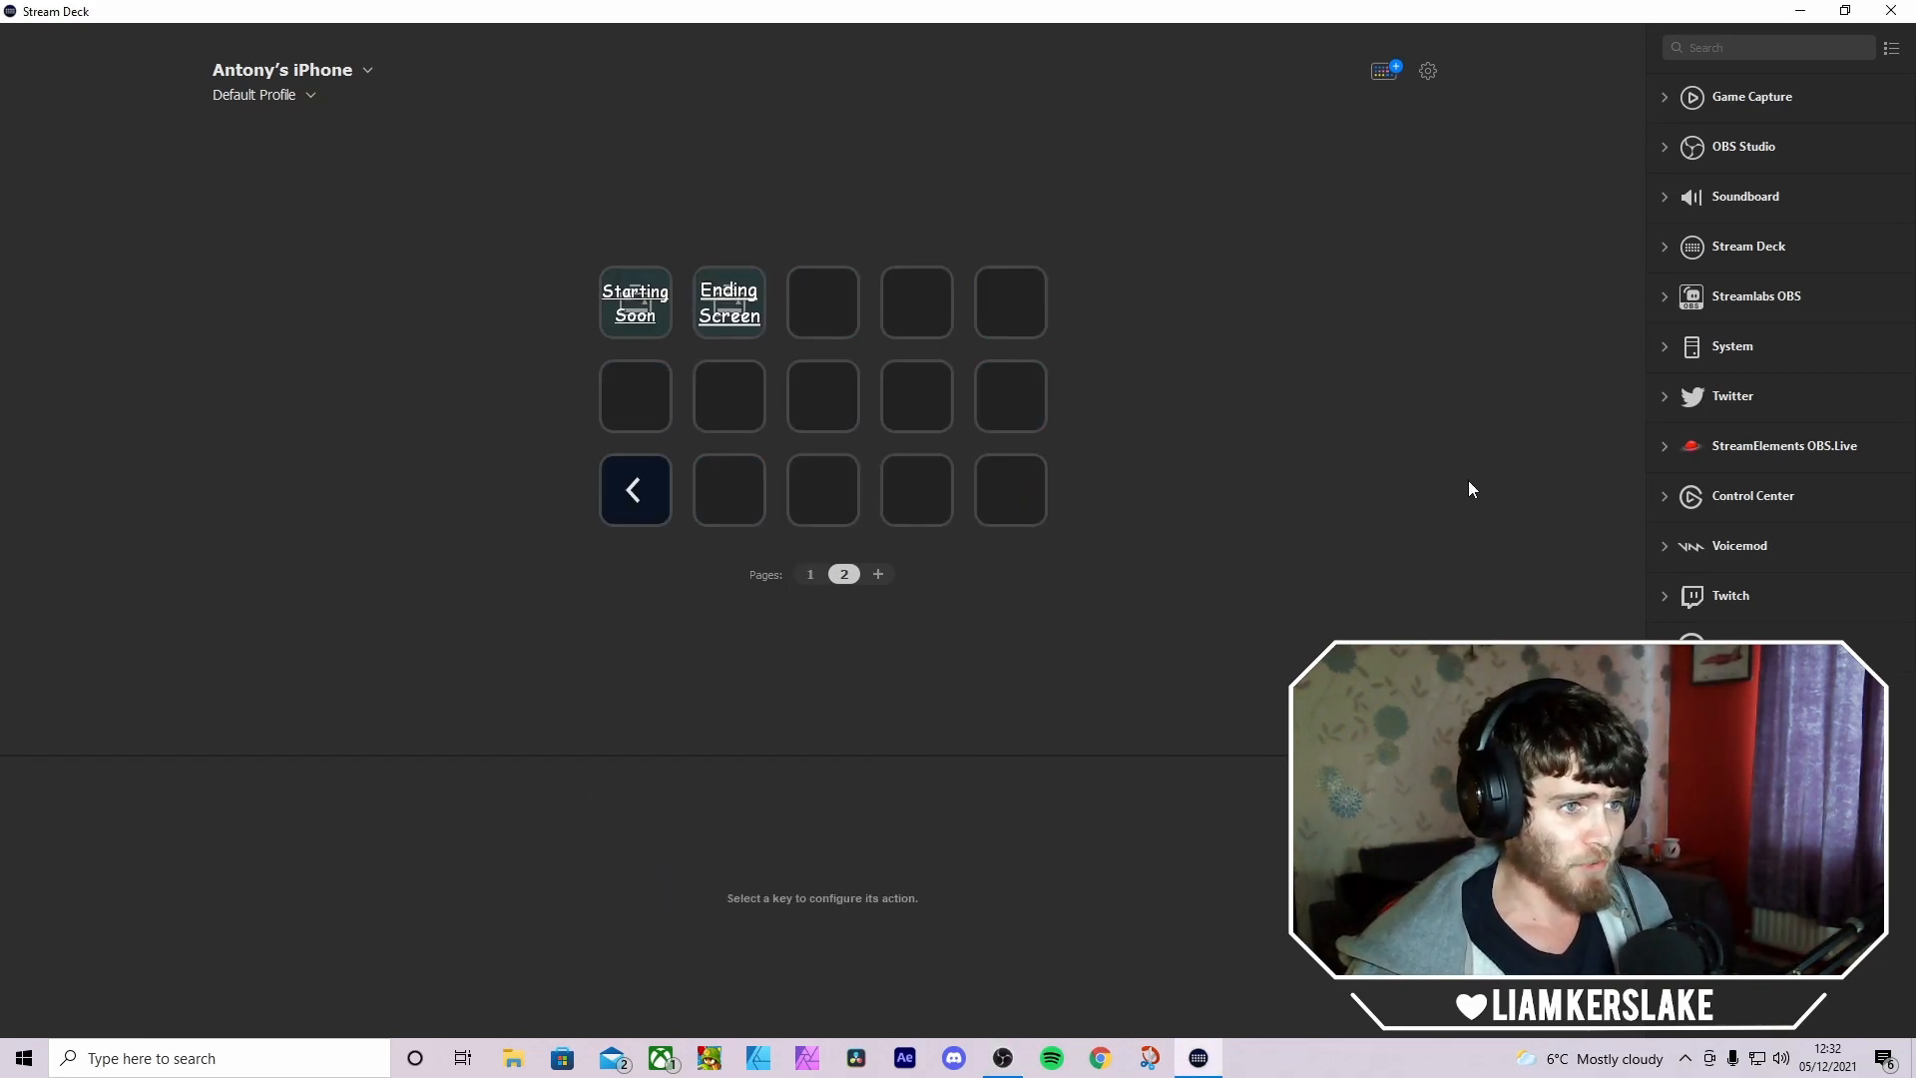
{"action": "left_click", "coordinate": [1663, 154]}
{"action": "left_click", "coordinate": [1663, 154]}
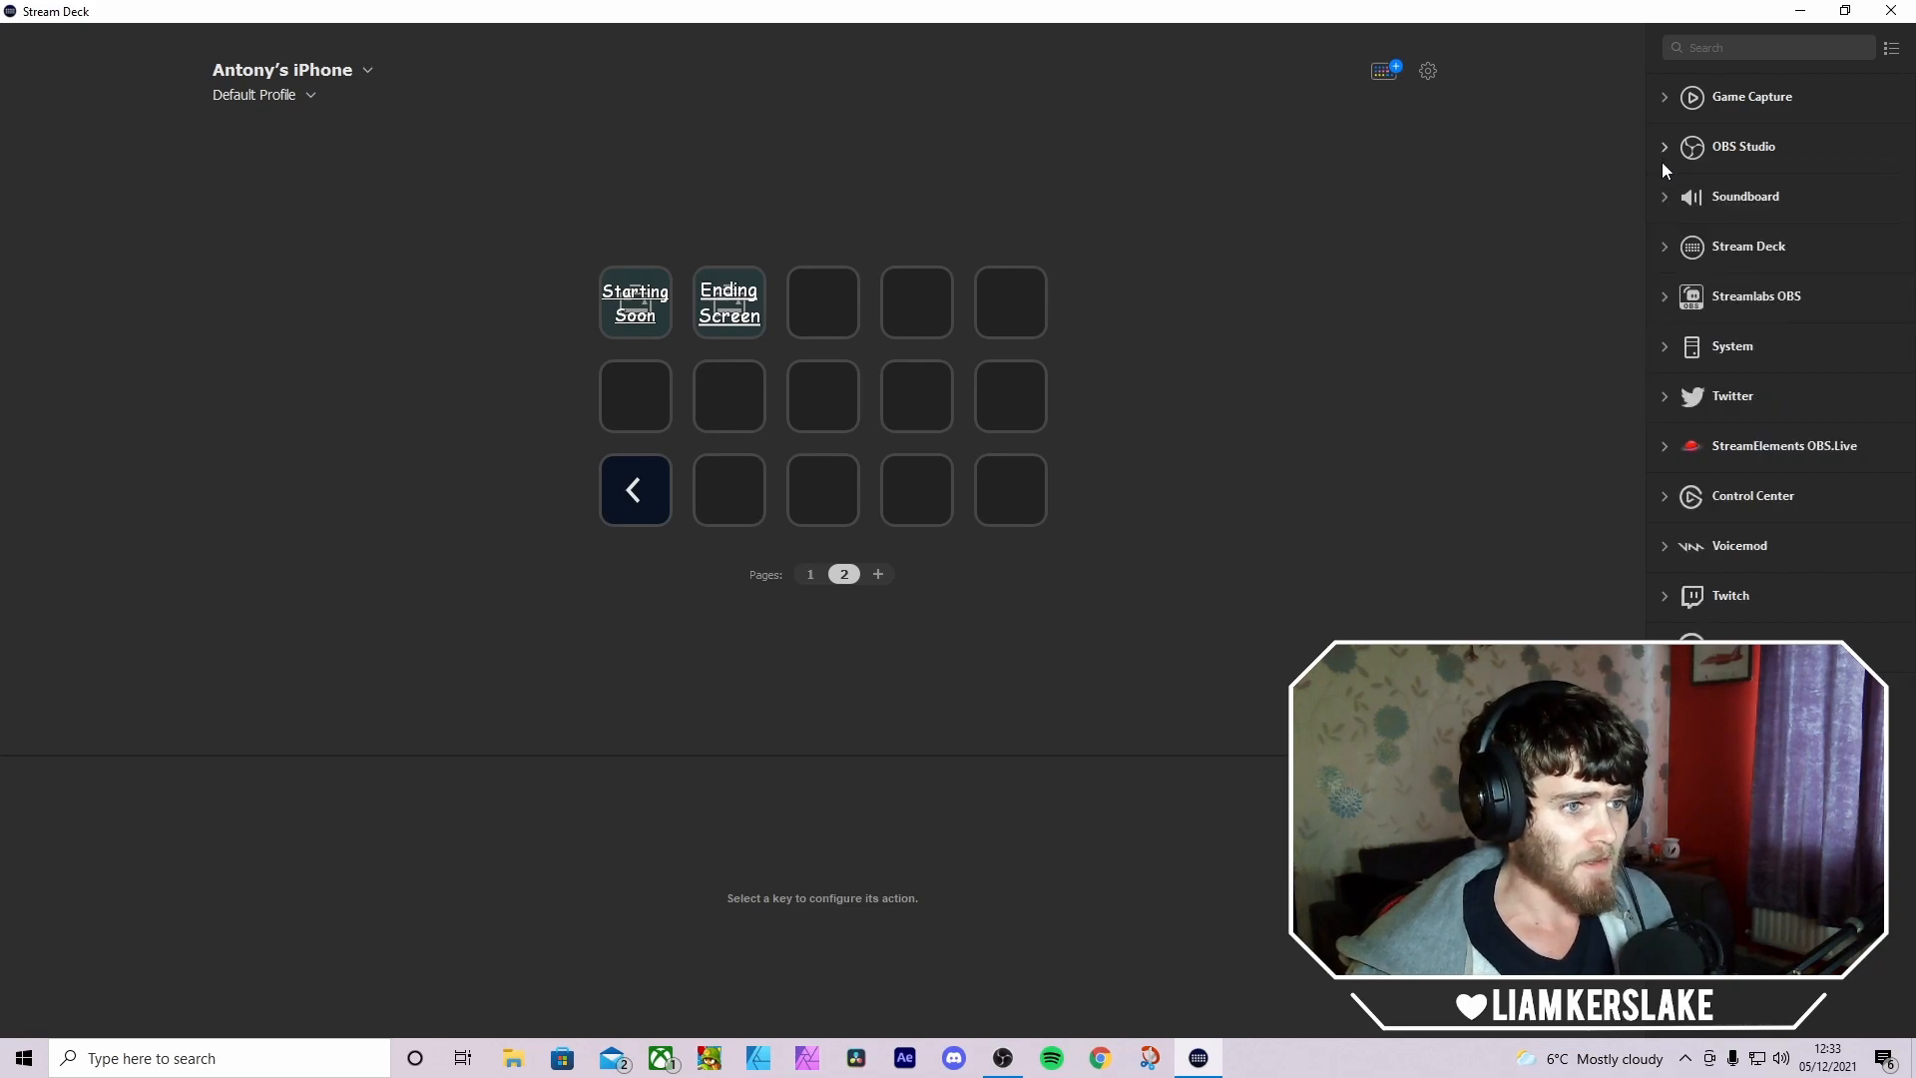
{"action": "left_click", "coordinate": [1664, 250]}
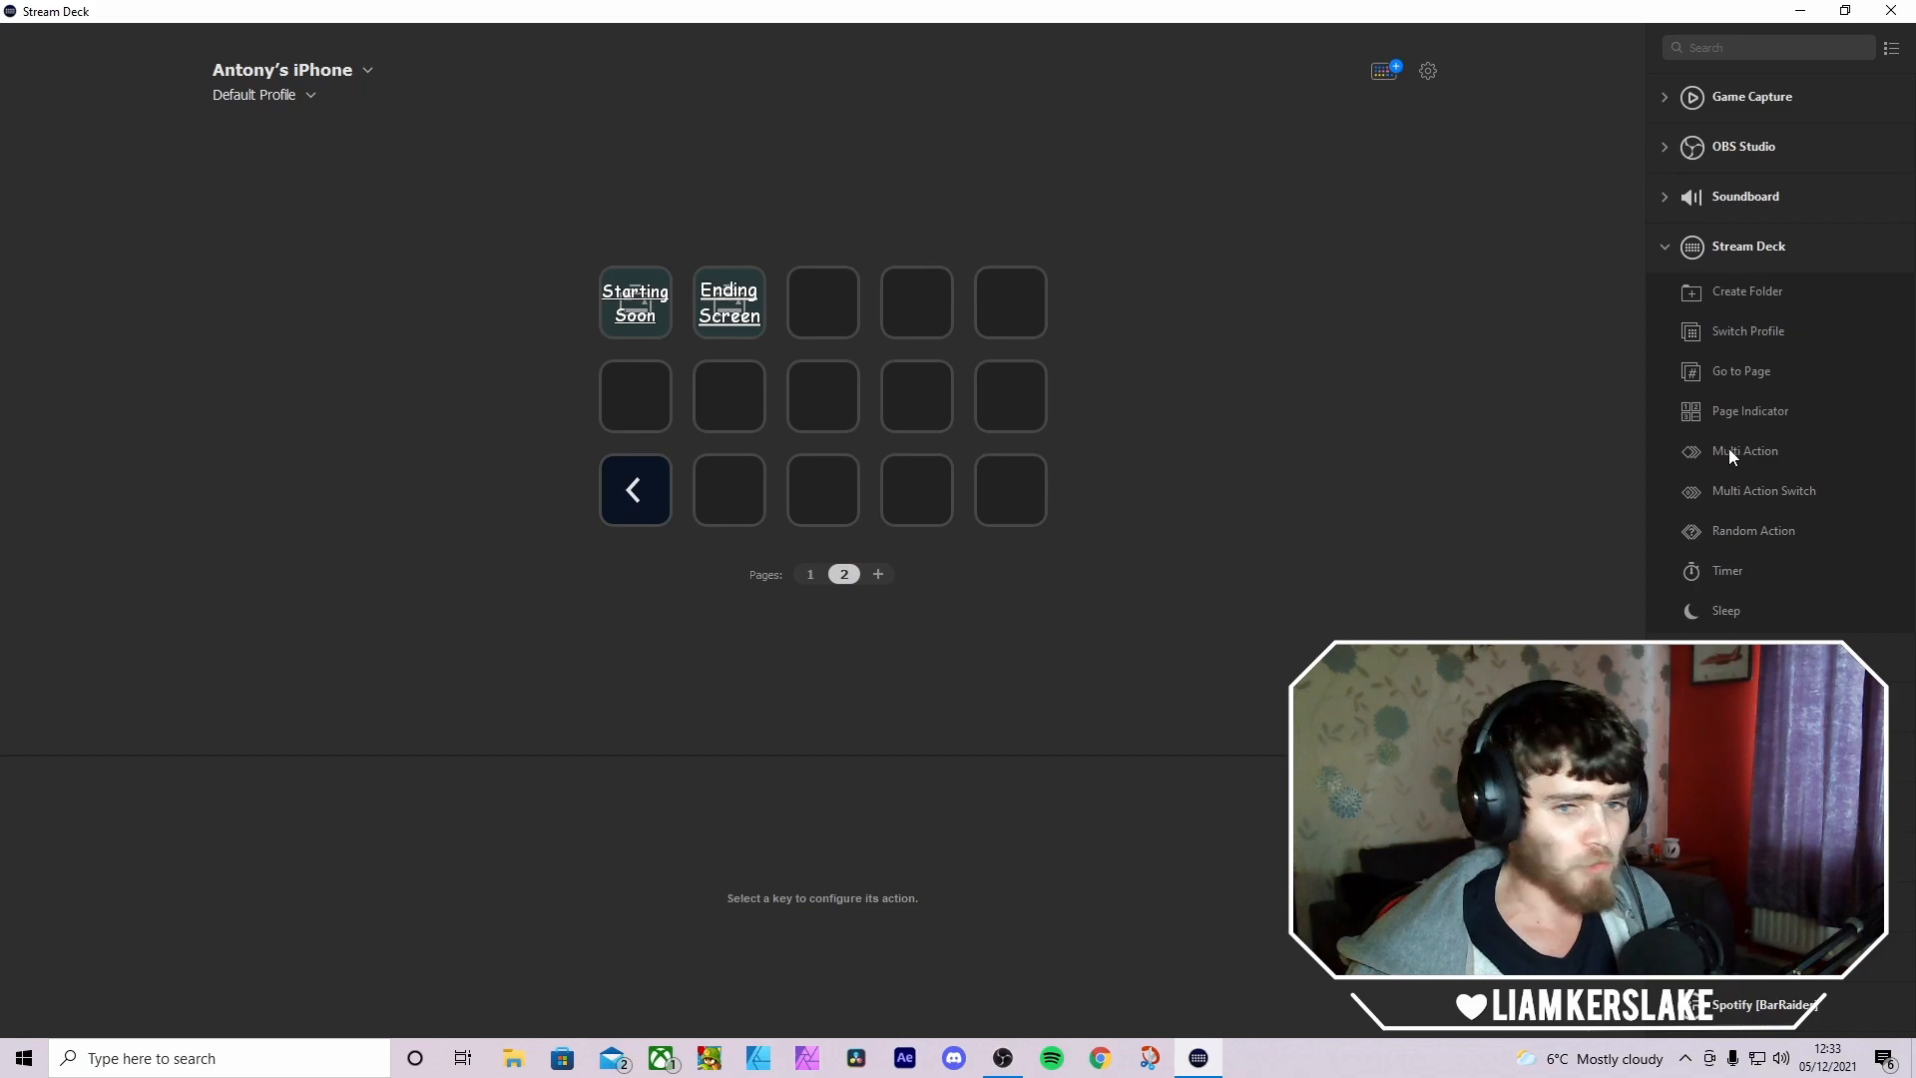
{"action": "left_click_drag", "start_coordinate": [1711, 446], "coordinate": [831, 297]}
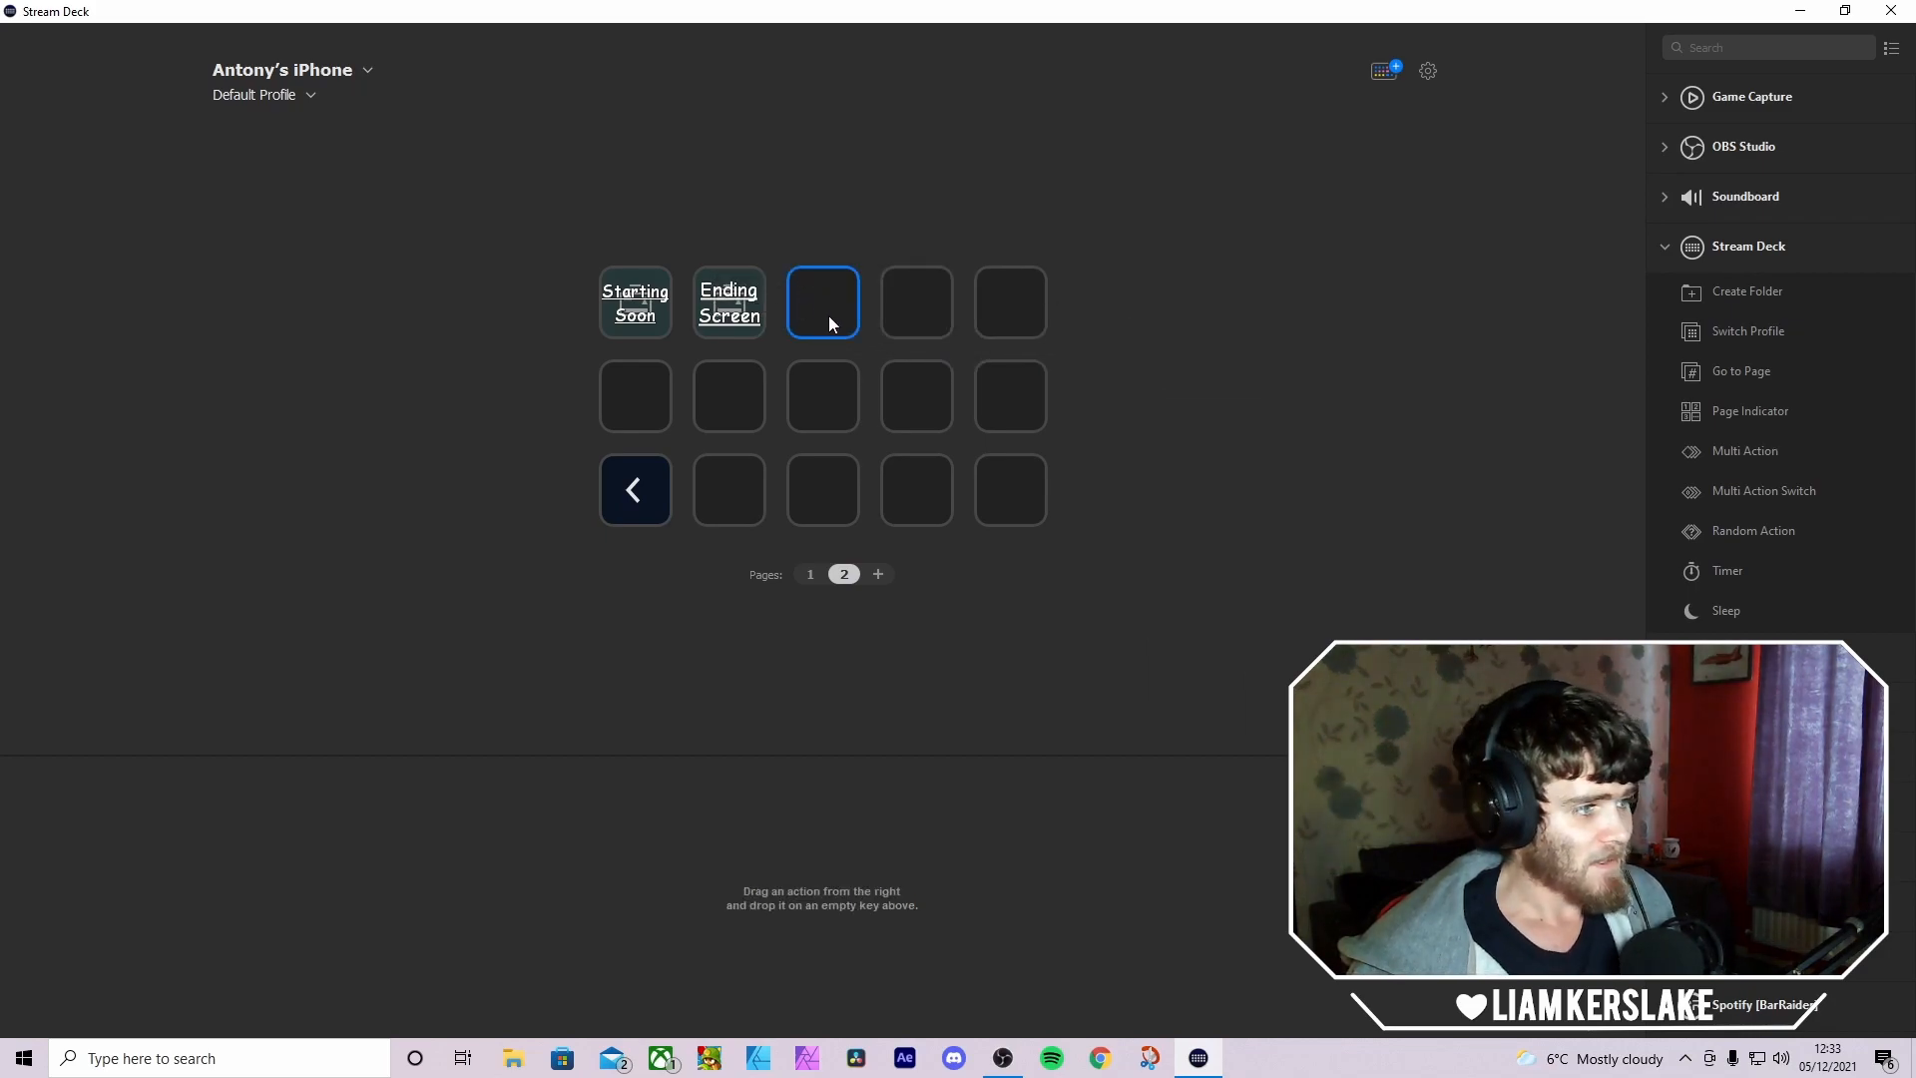
{"action": "left_click_drag", "start_coordinate": [1727, 451], "coordinate": [797, 289]}
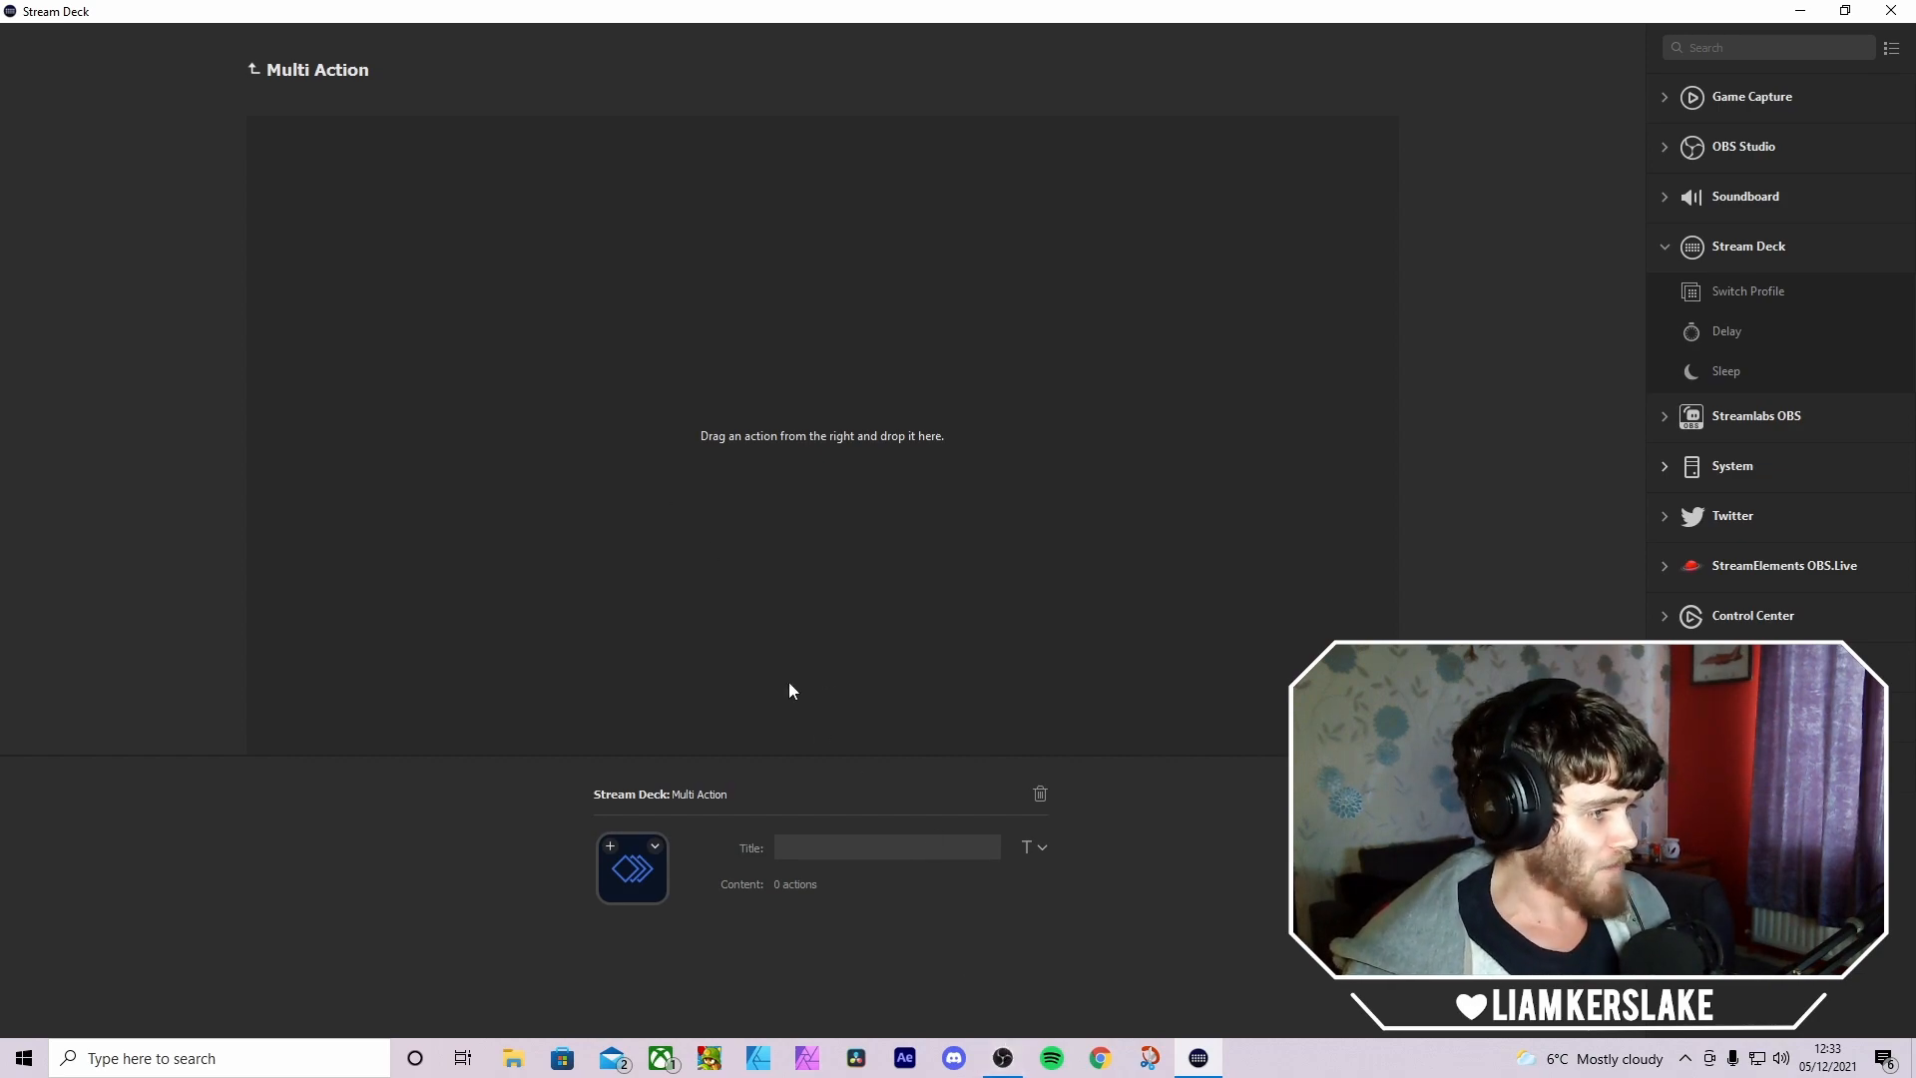
- Add an OBS Studio Scene action to the Multi Action, titled "Gaming" and set to the Gaming scene
{"action": "left_click", "coordinate": [1665, 147]}
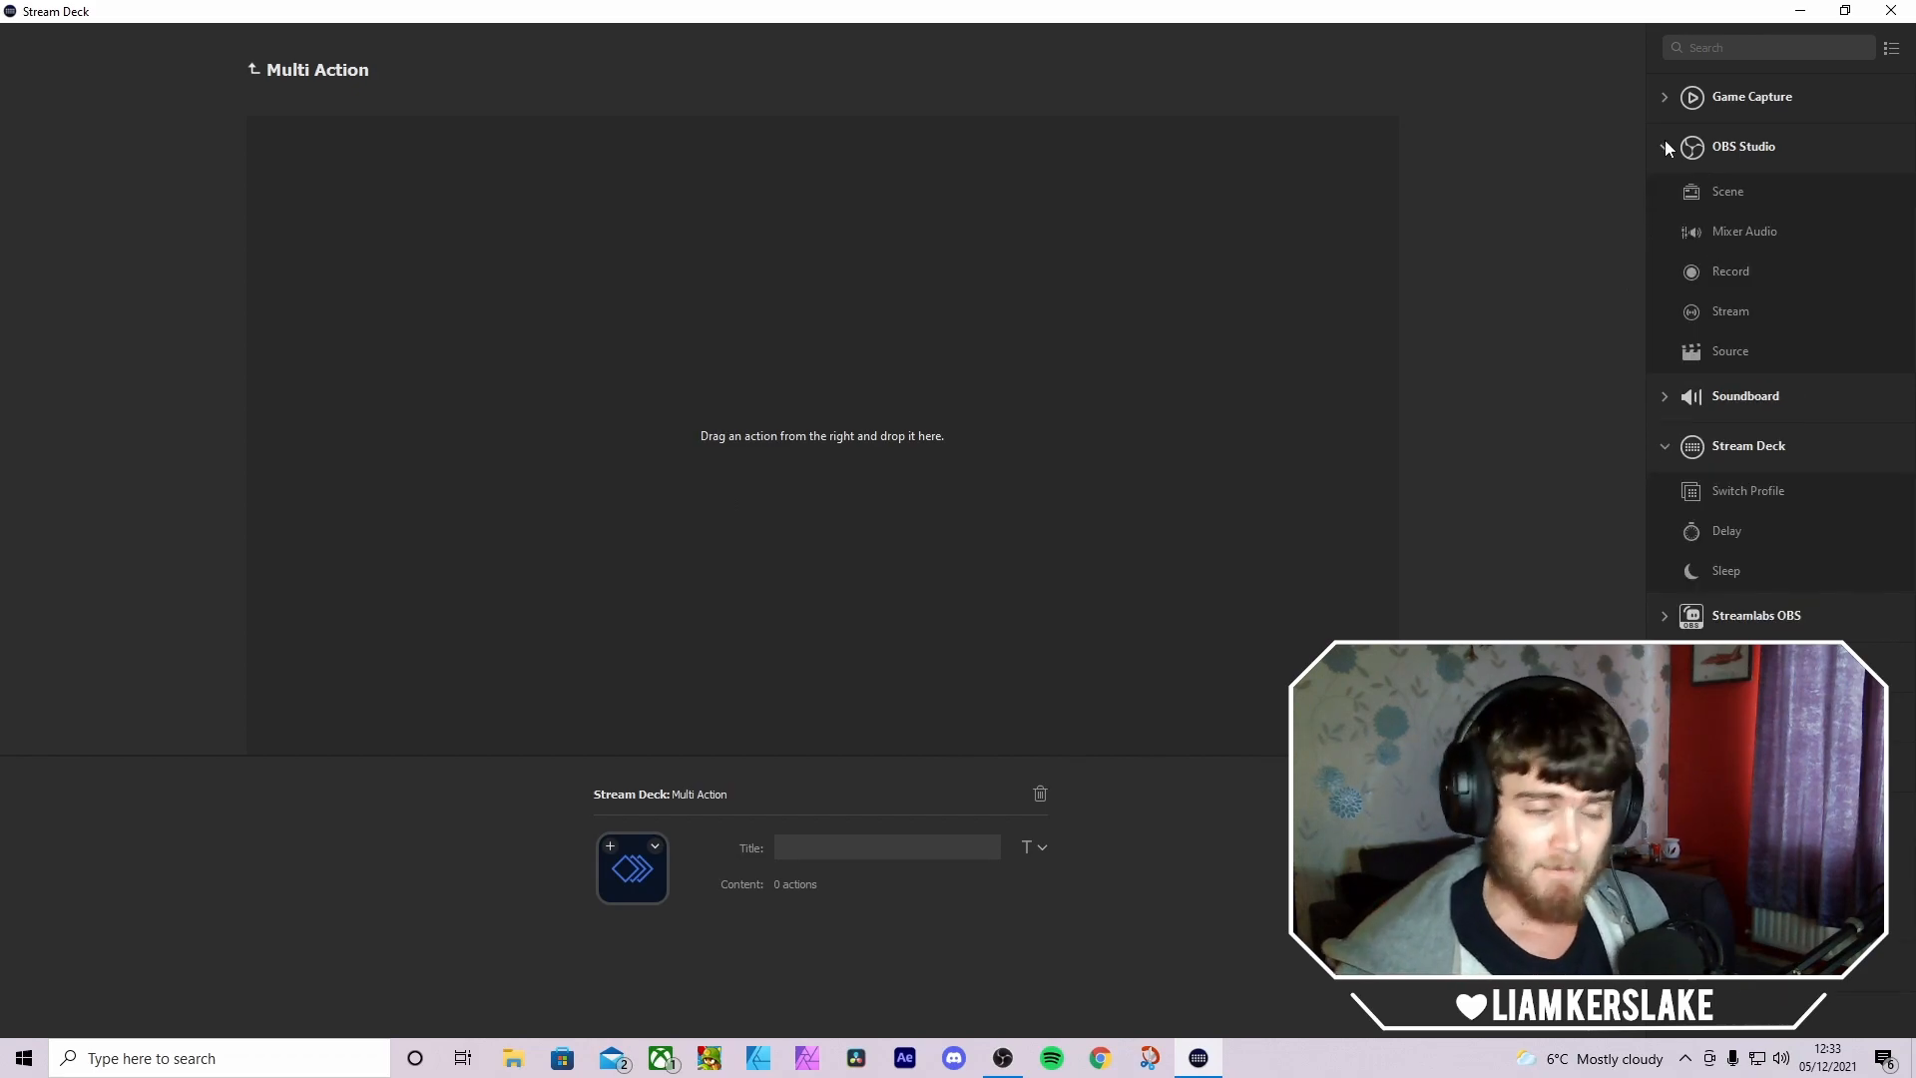
{"action": "left_click_drag", "start_coordinate": [1731, 190], "coordinate": [781, 282]}
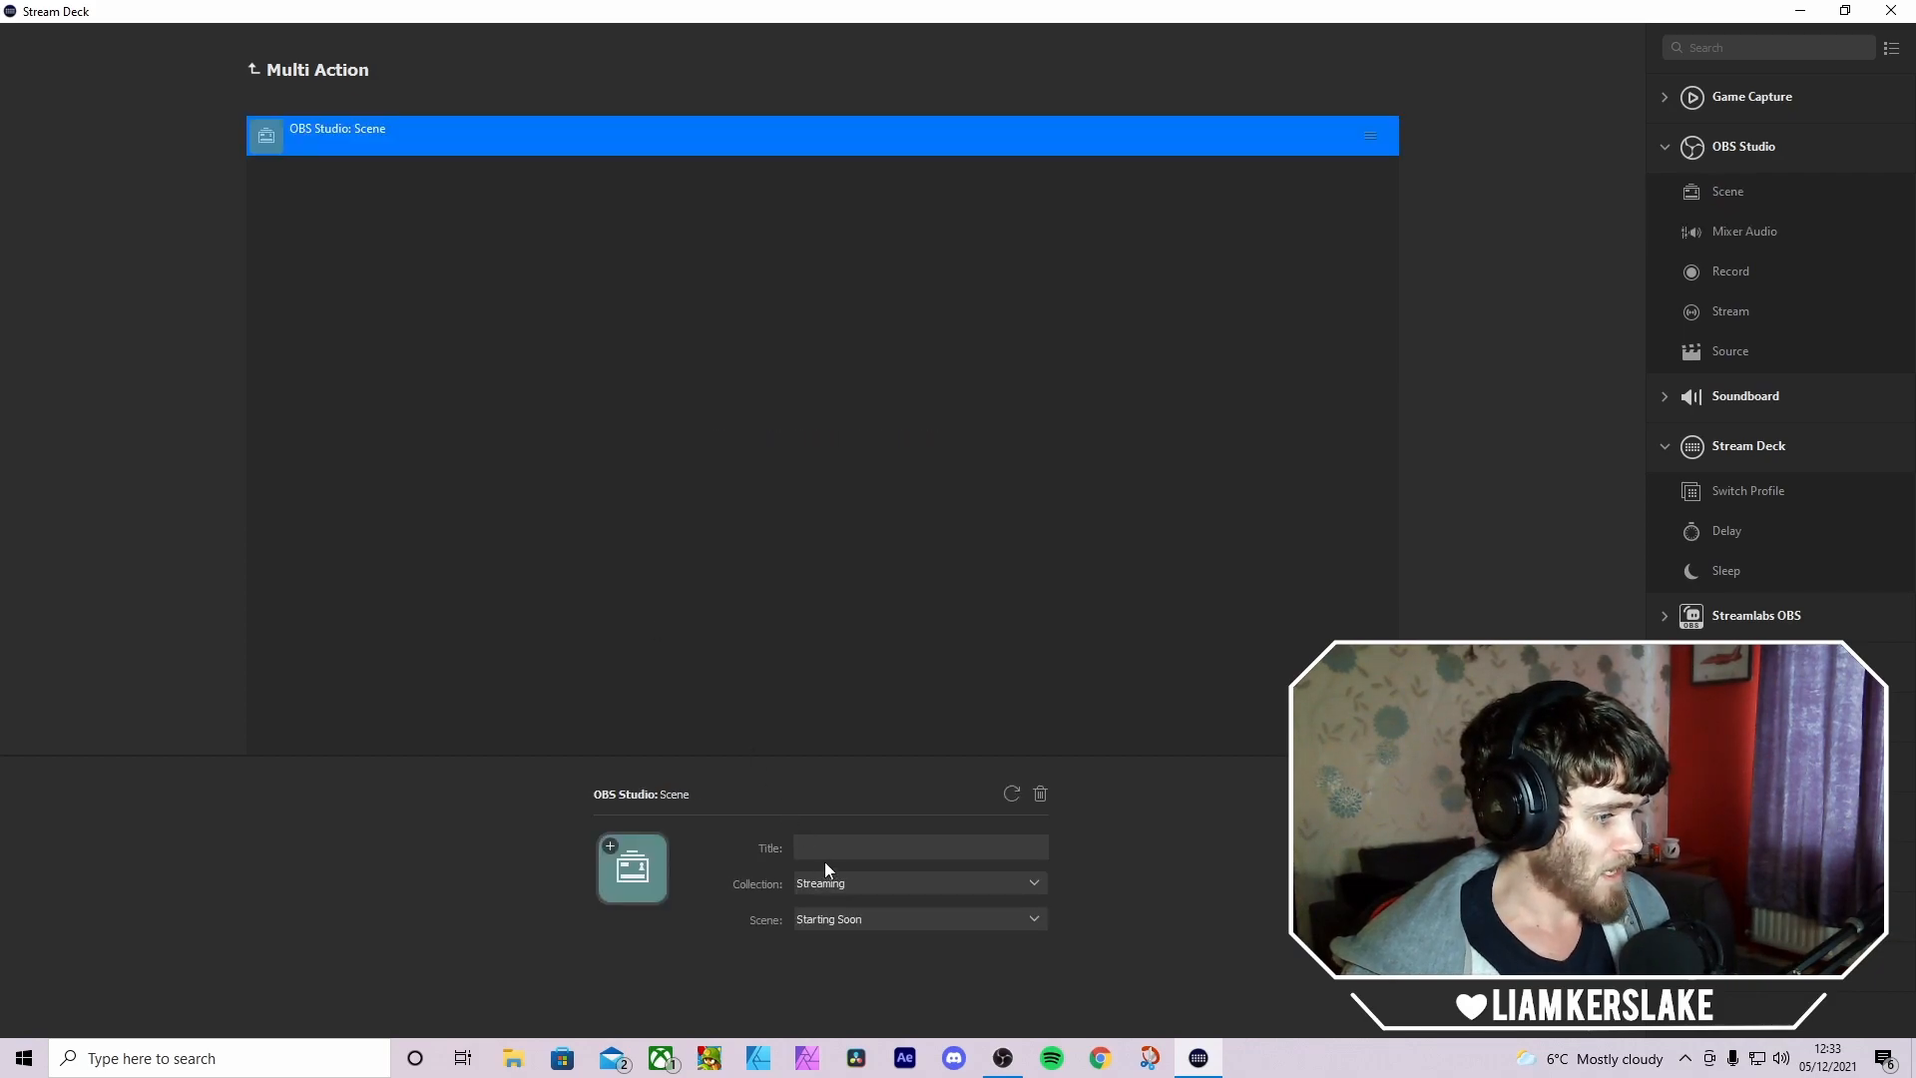
{"action": "left_click", "coordinate": [860, 848]}
{"action": "type", "text": "Gaming"}
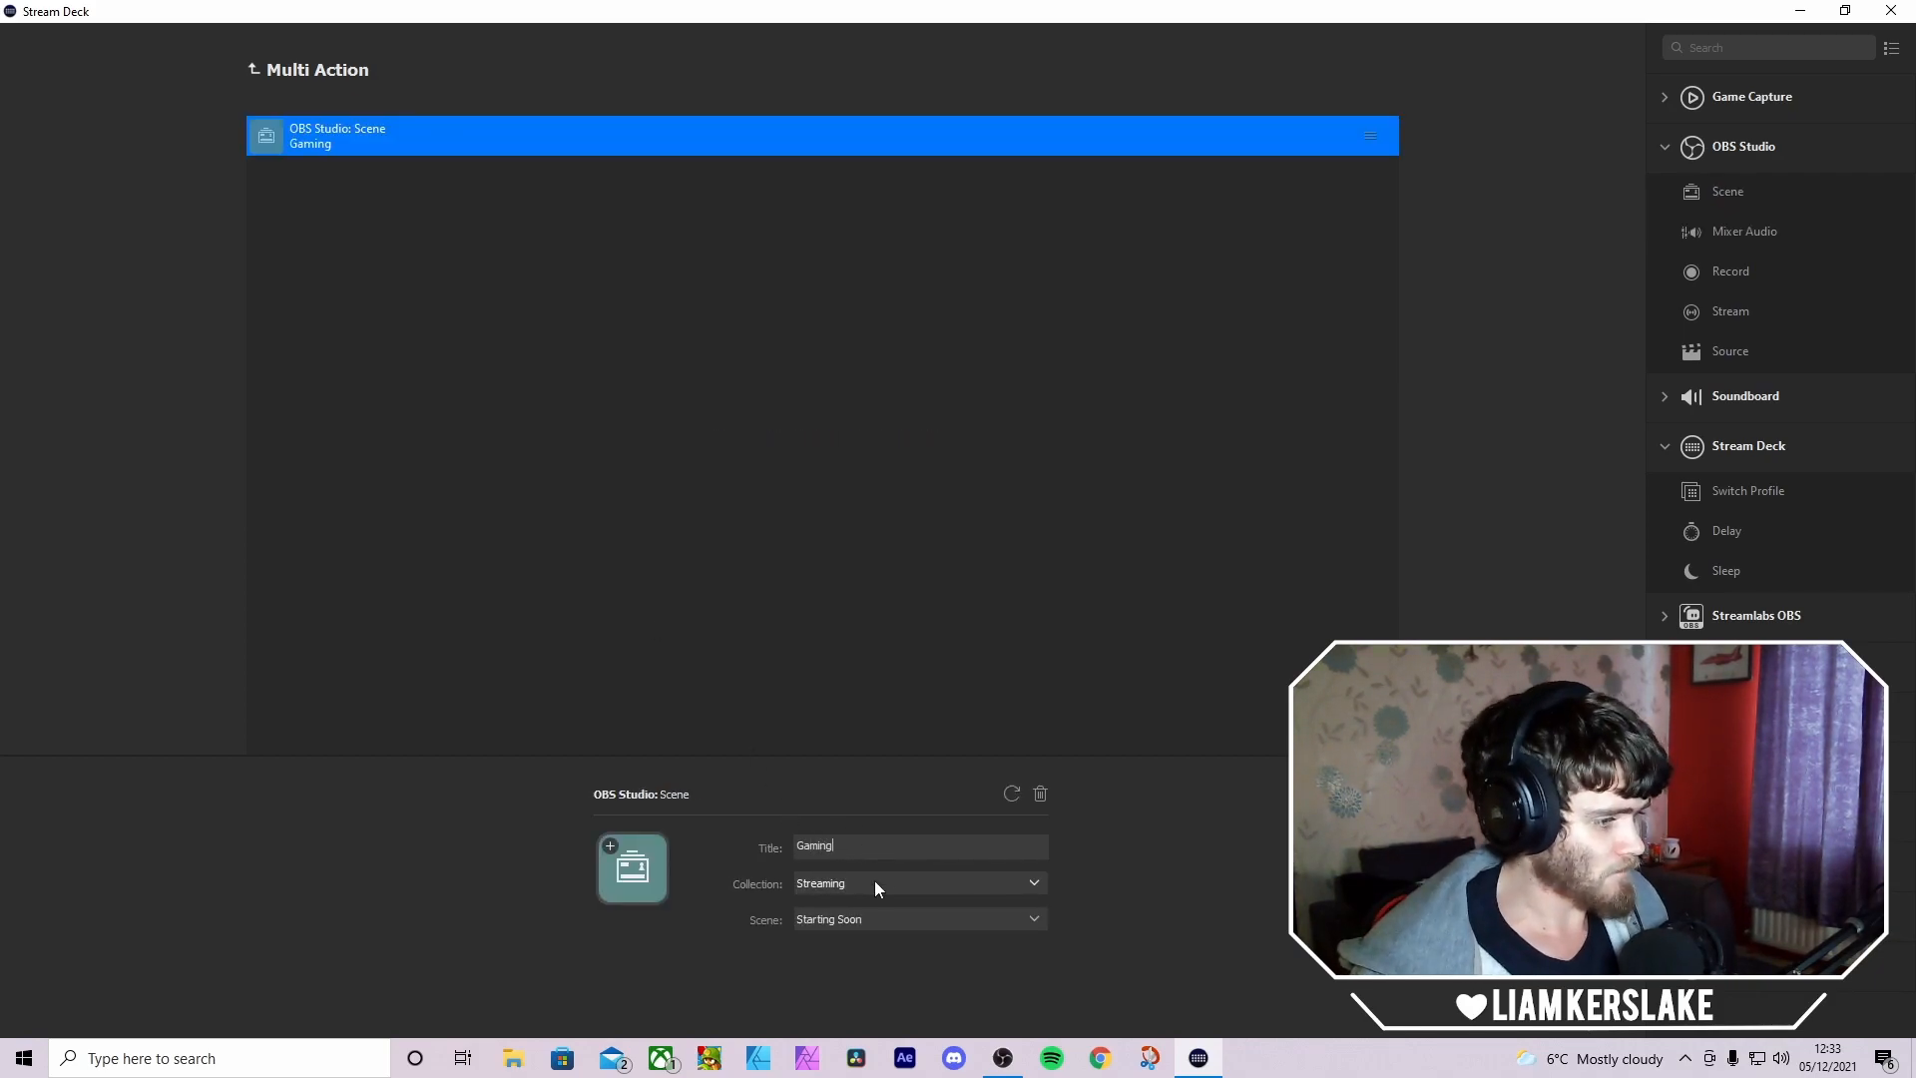
{"action": "left_click", "coordinate": [906, 924]}
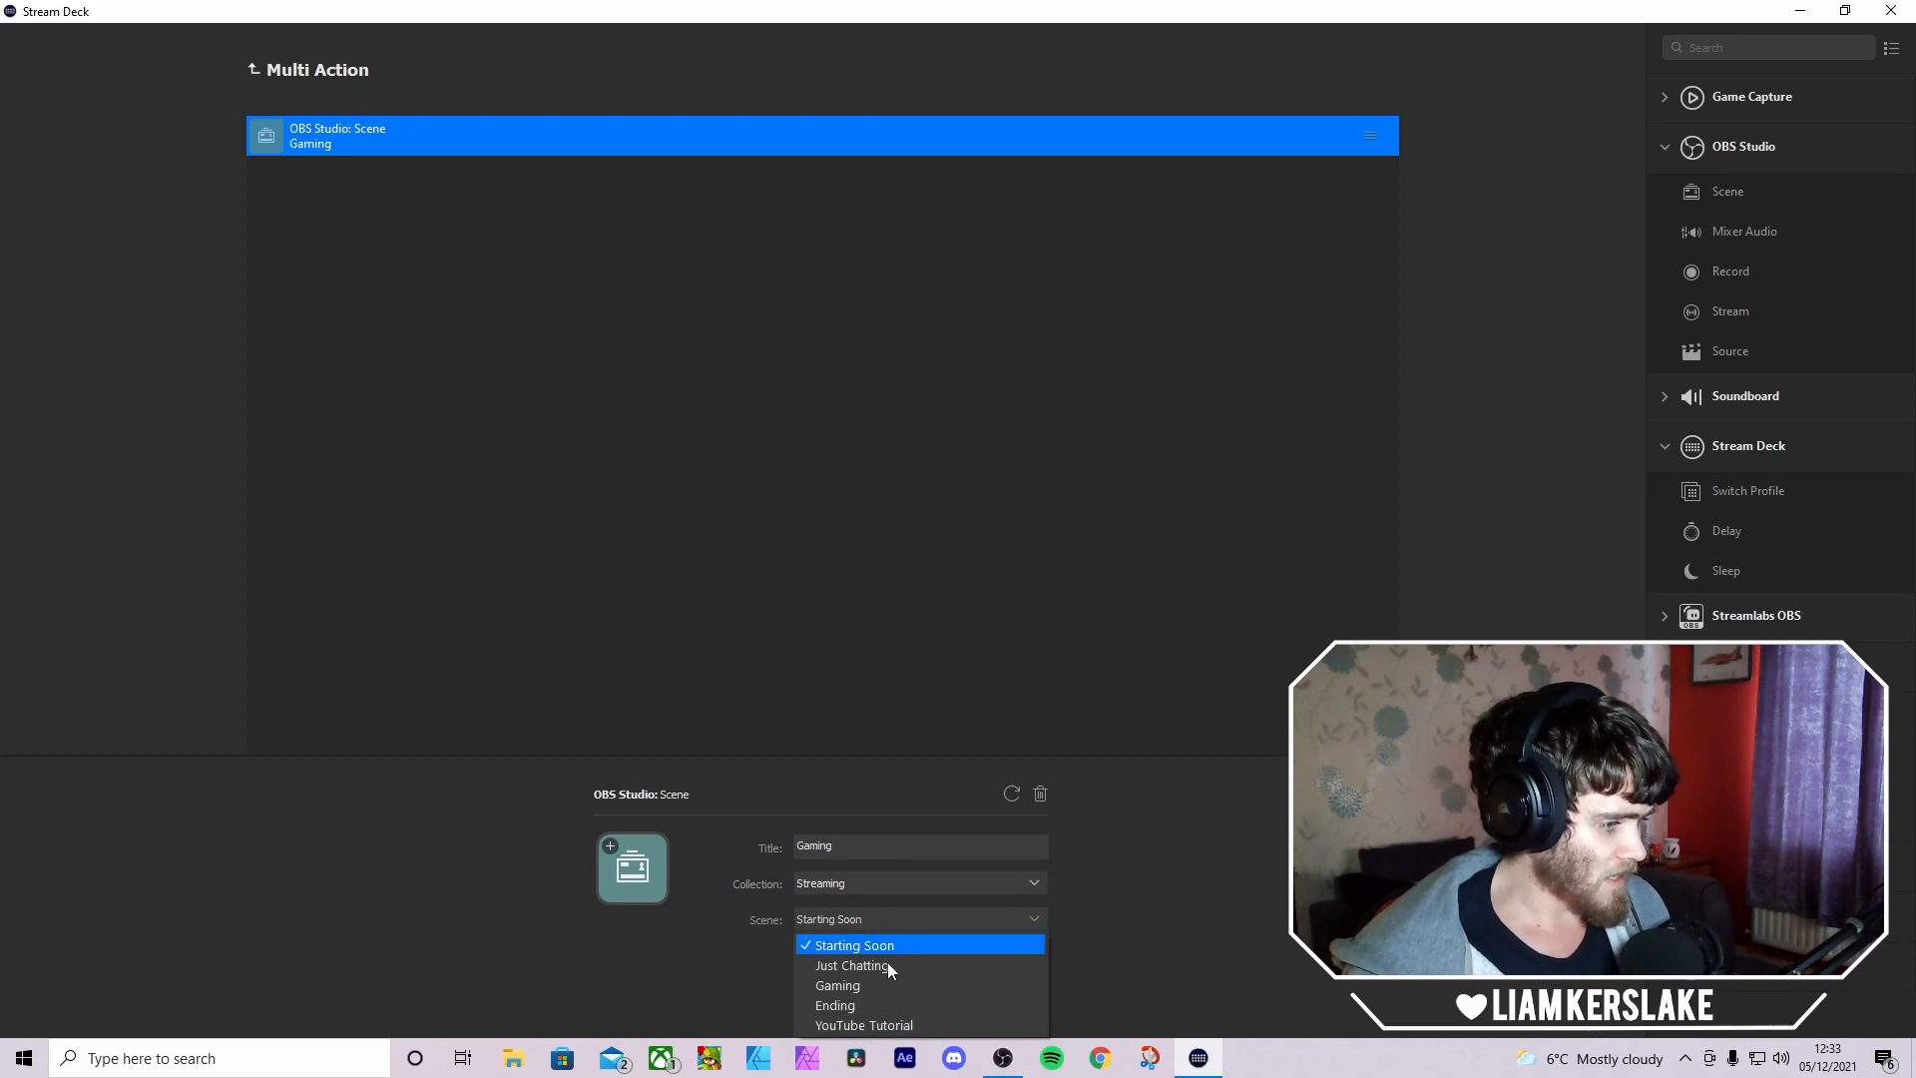
{"action": "left_click", "coordinate": [860, 978]}
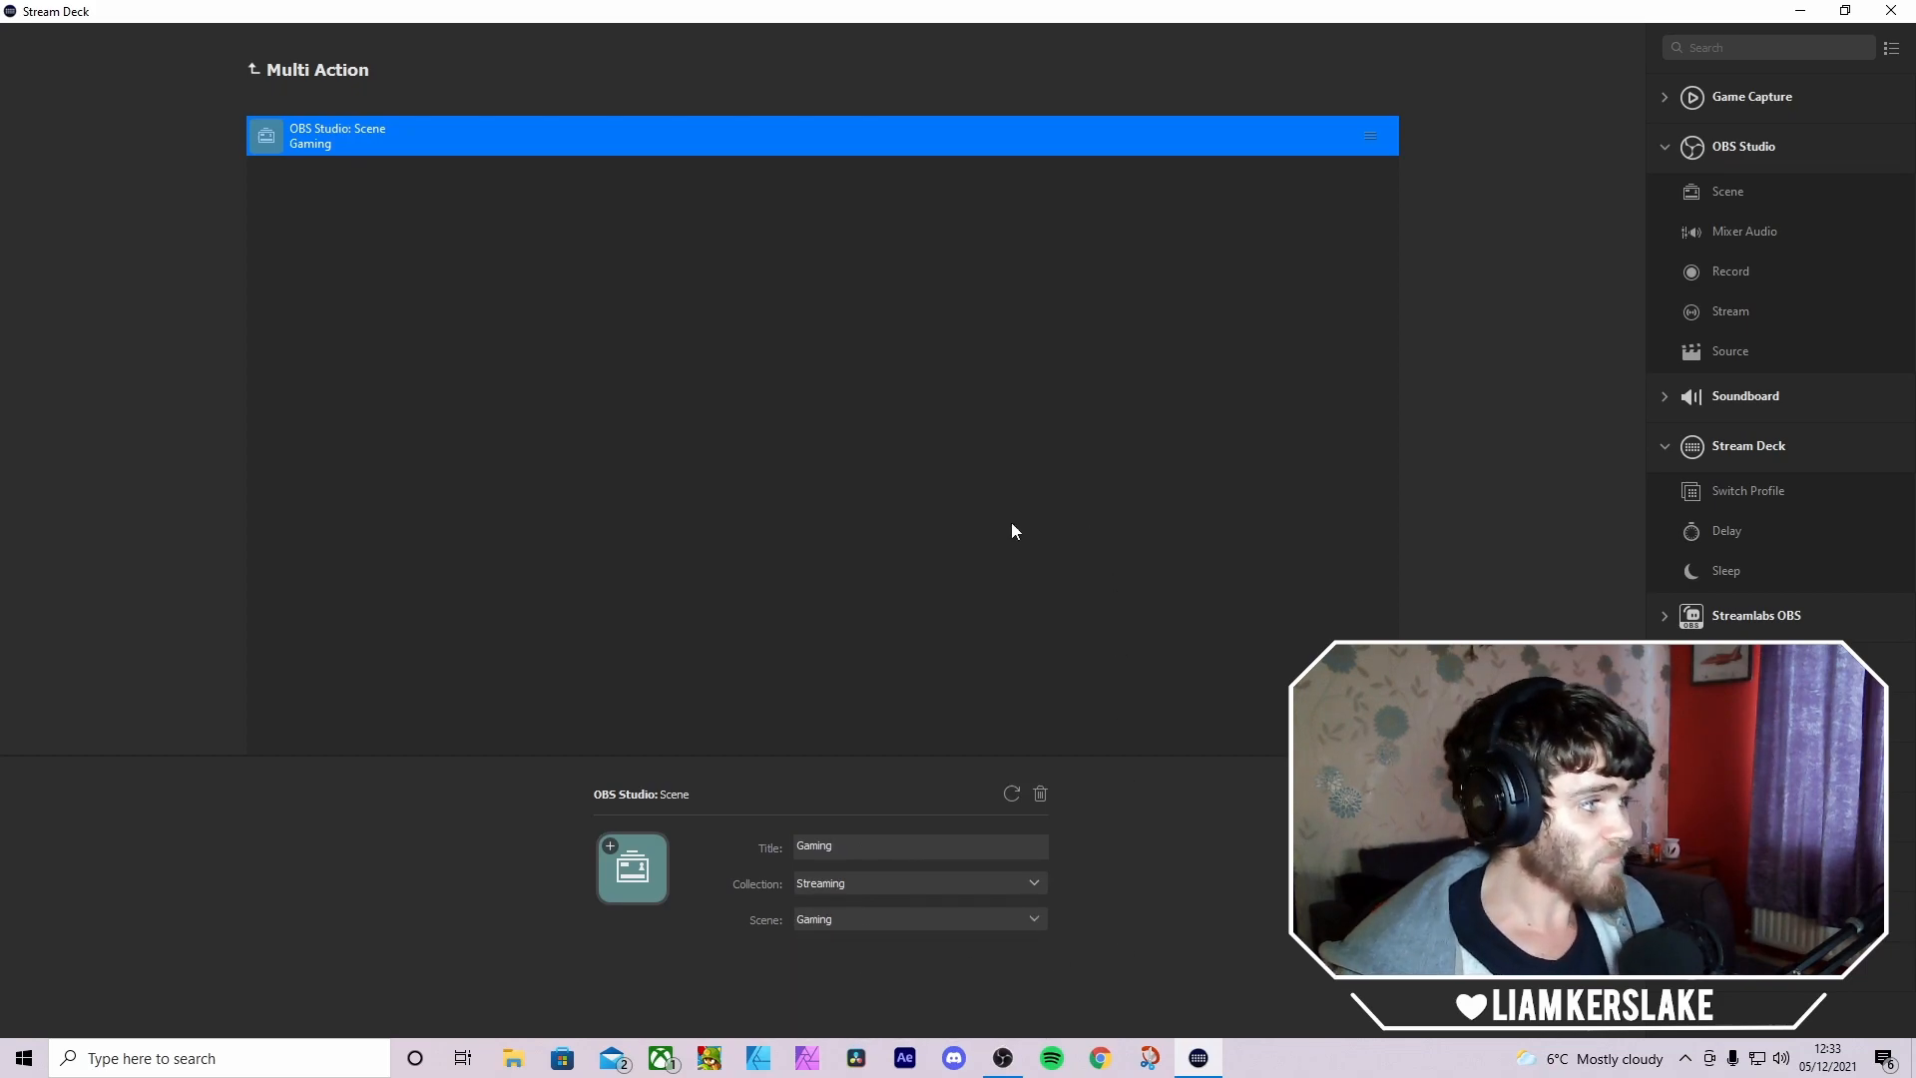
{"action": "left_click", "coordinate": [973, 489]}
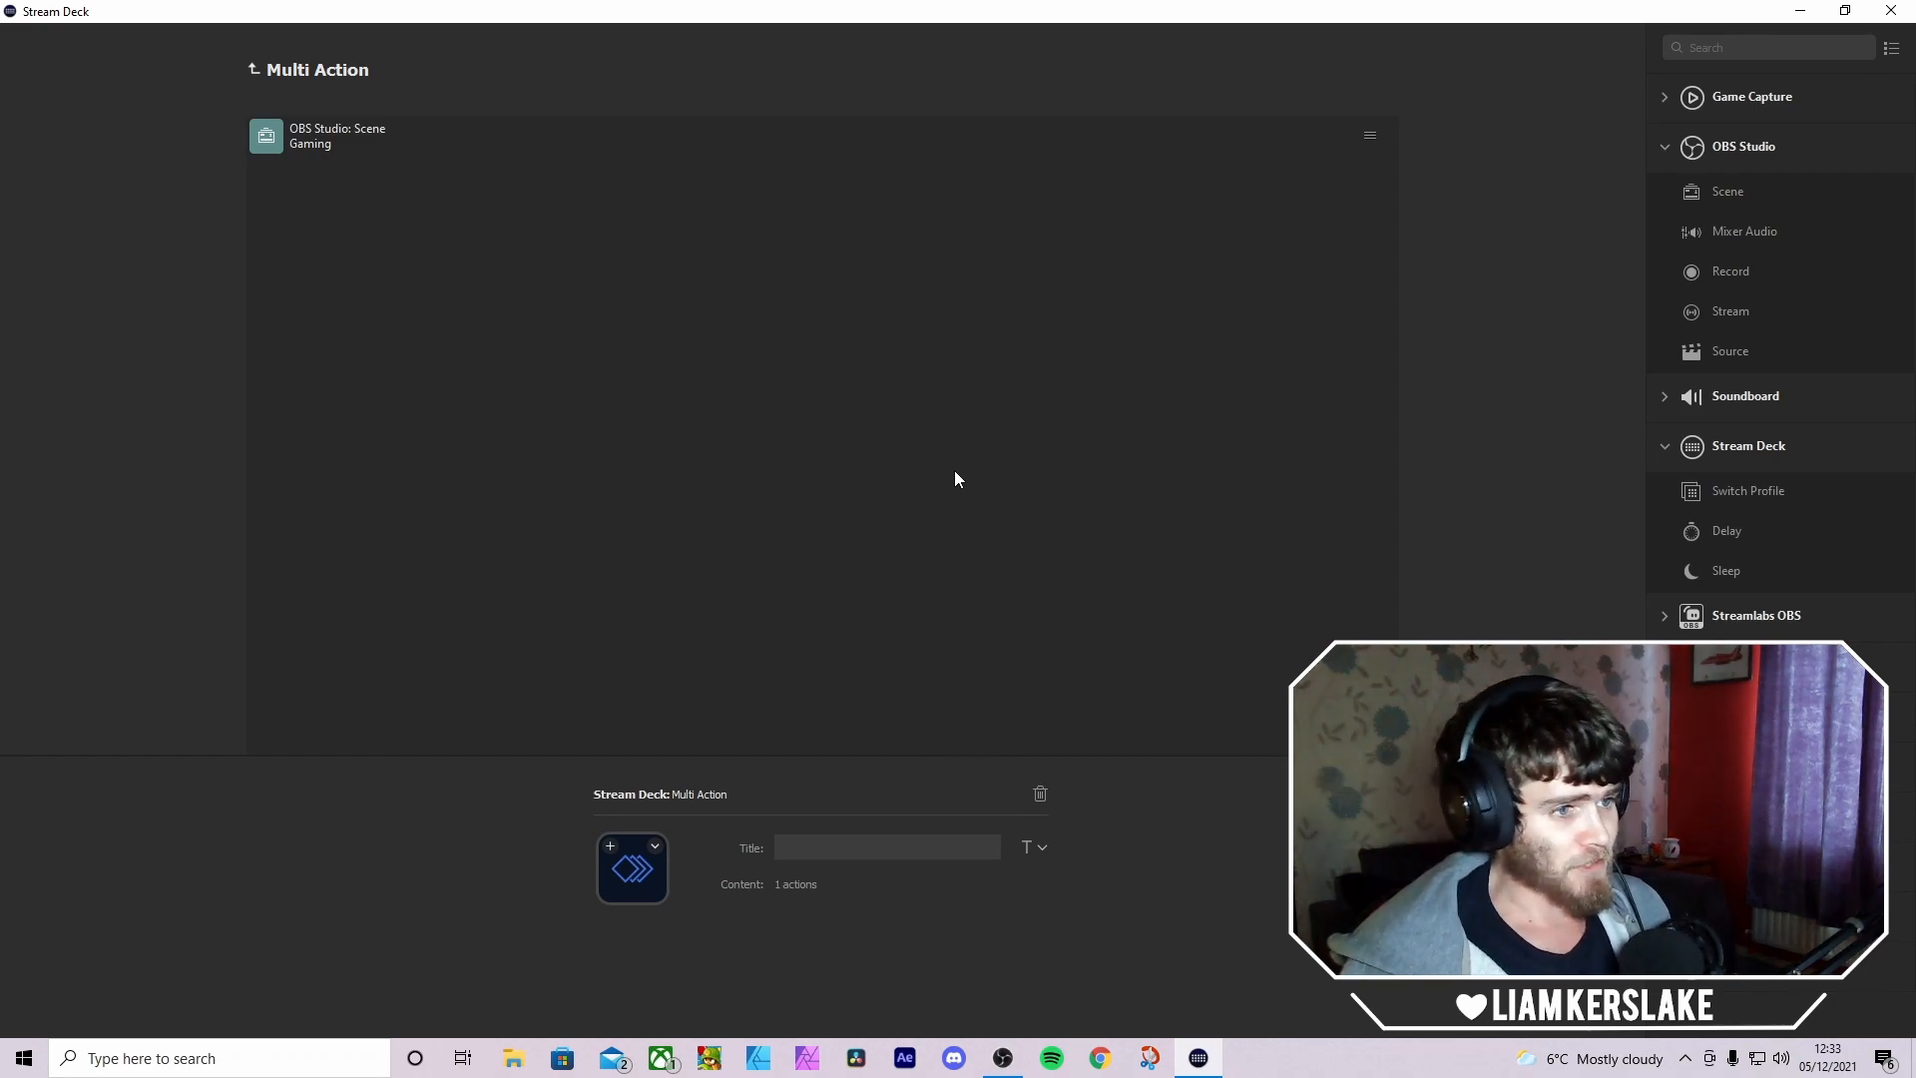
- Retitle the Scene action "just chatting" and set its scene to Just Chatting
{"action": "left_click", "coordinate": [368, 150]}
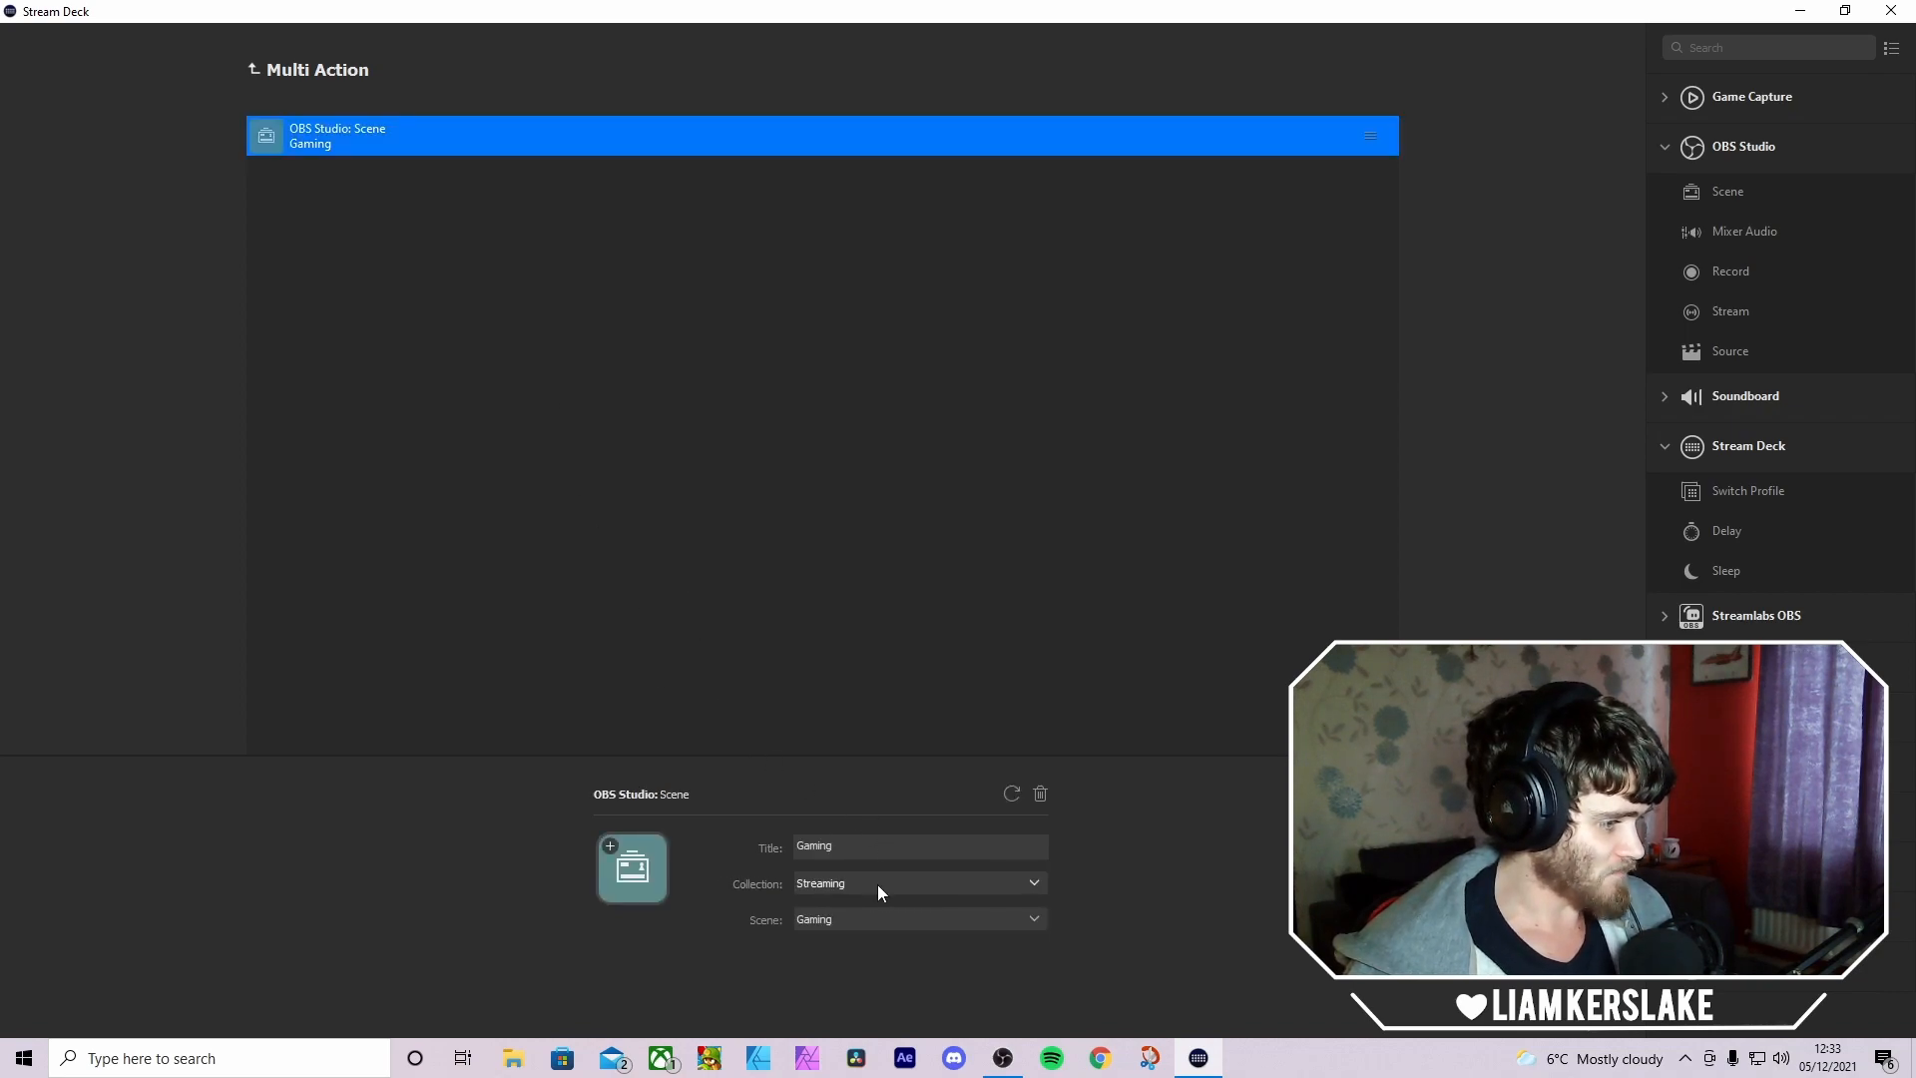
{"action": "double_click", "coordinate": [872, 858]}
{"action": "type", "text": "ju"}
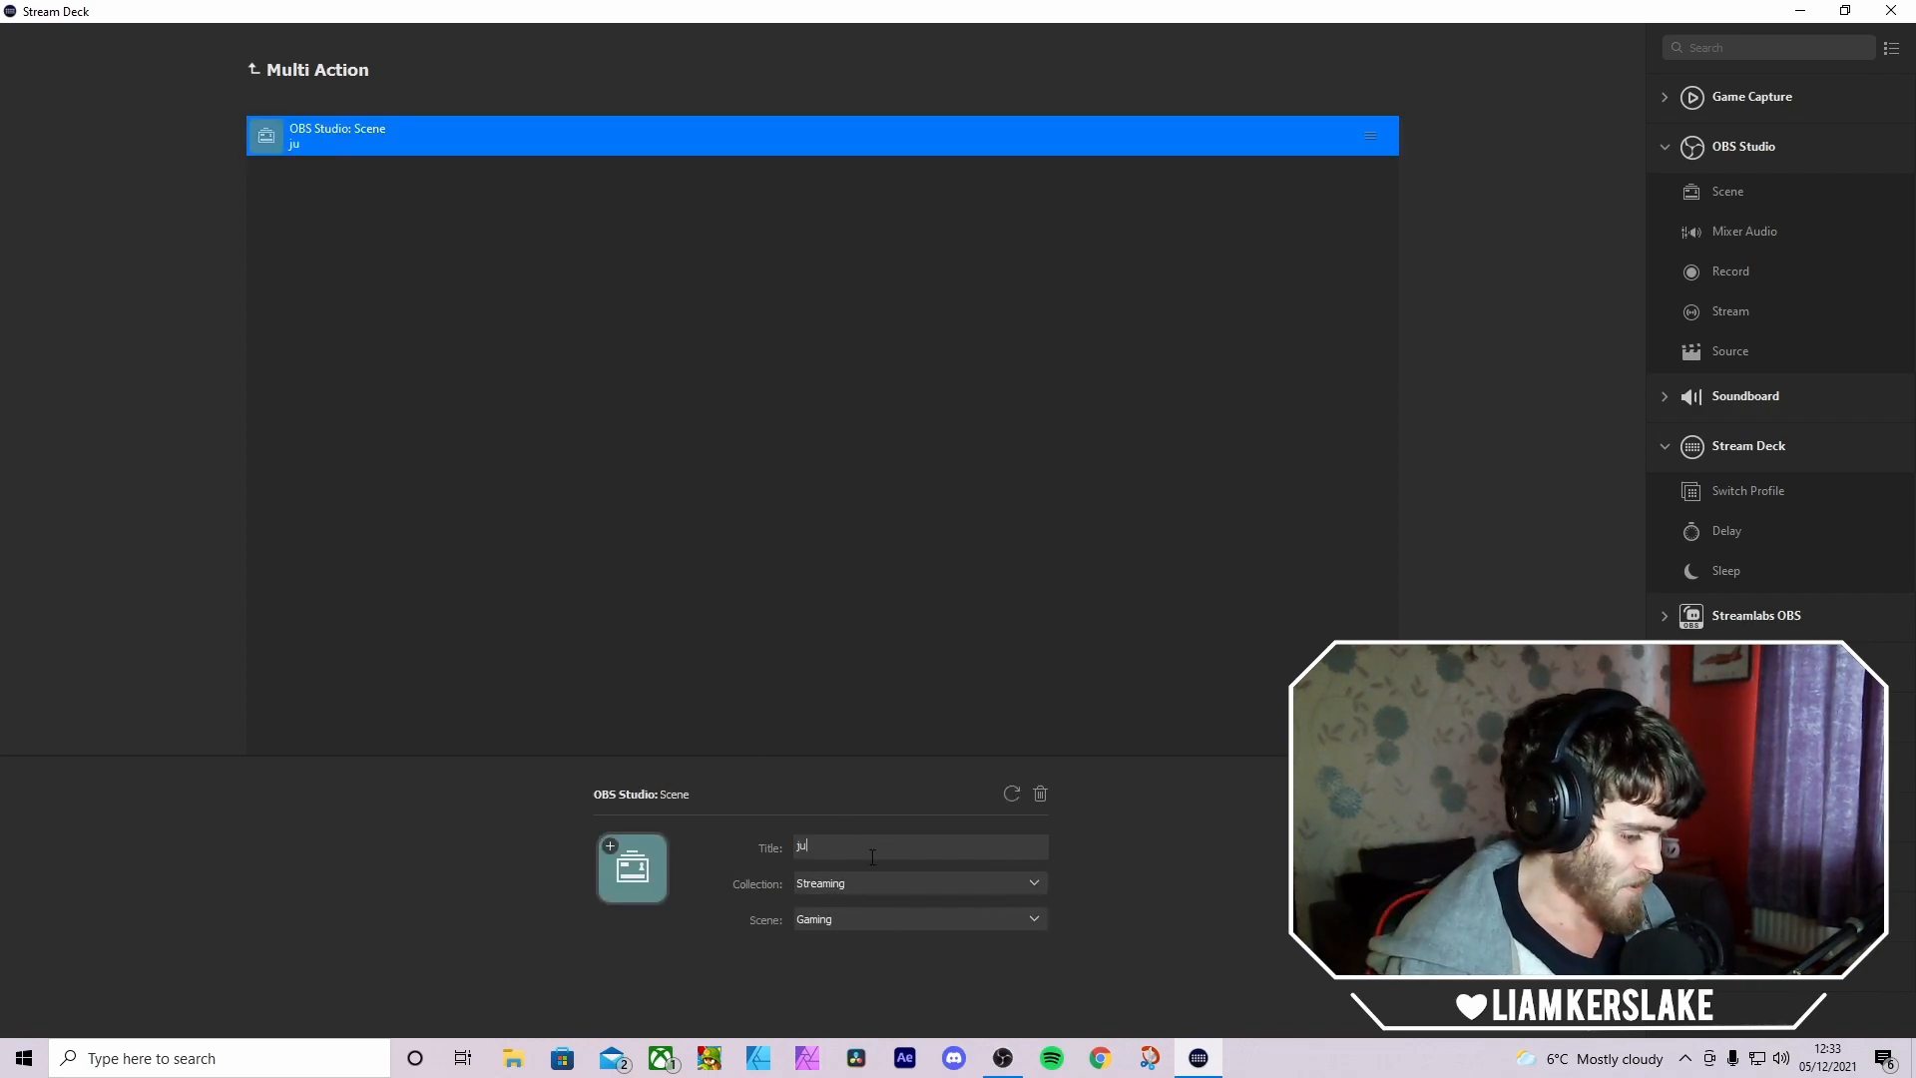
{"action": "type", "text": "st chatting"}
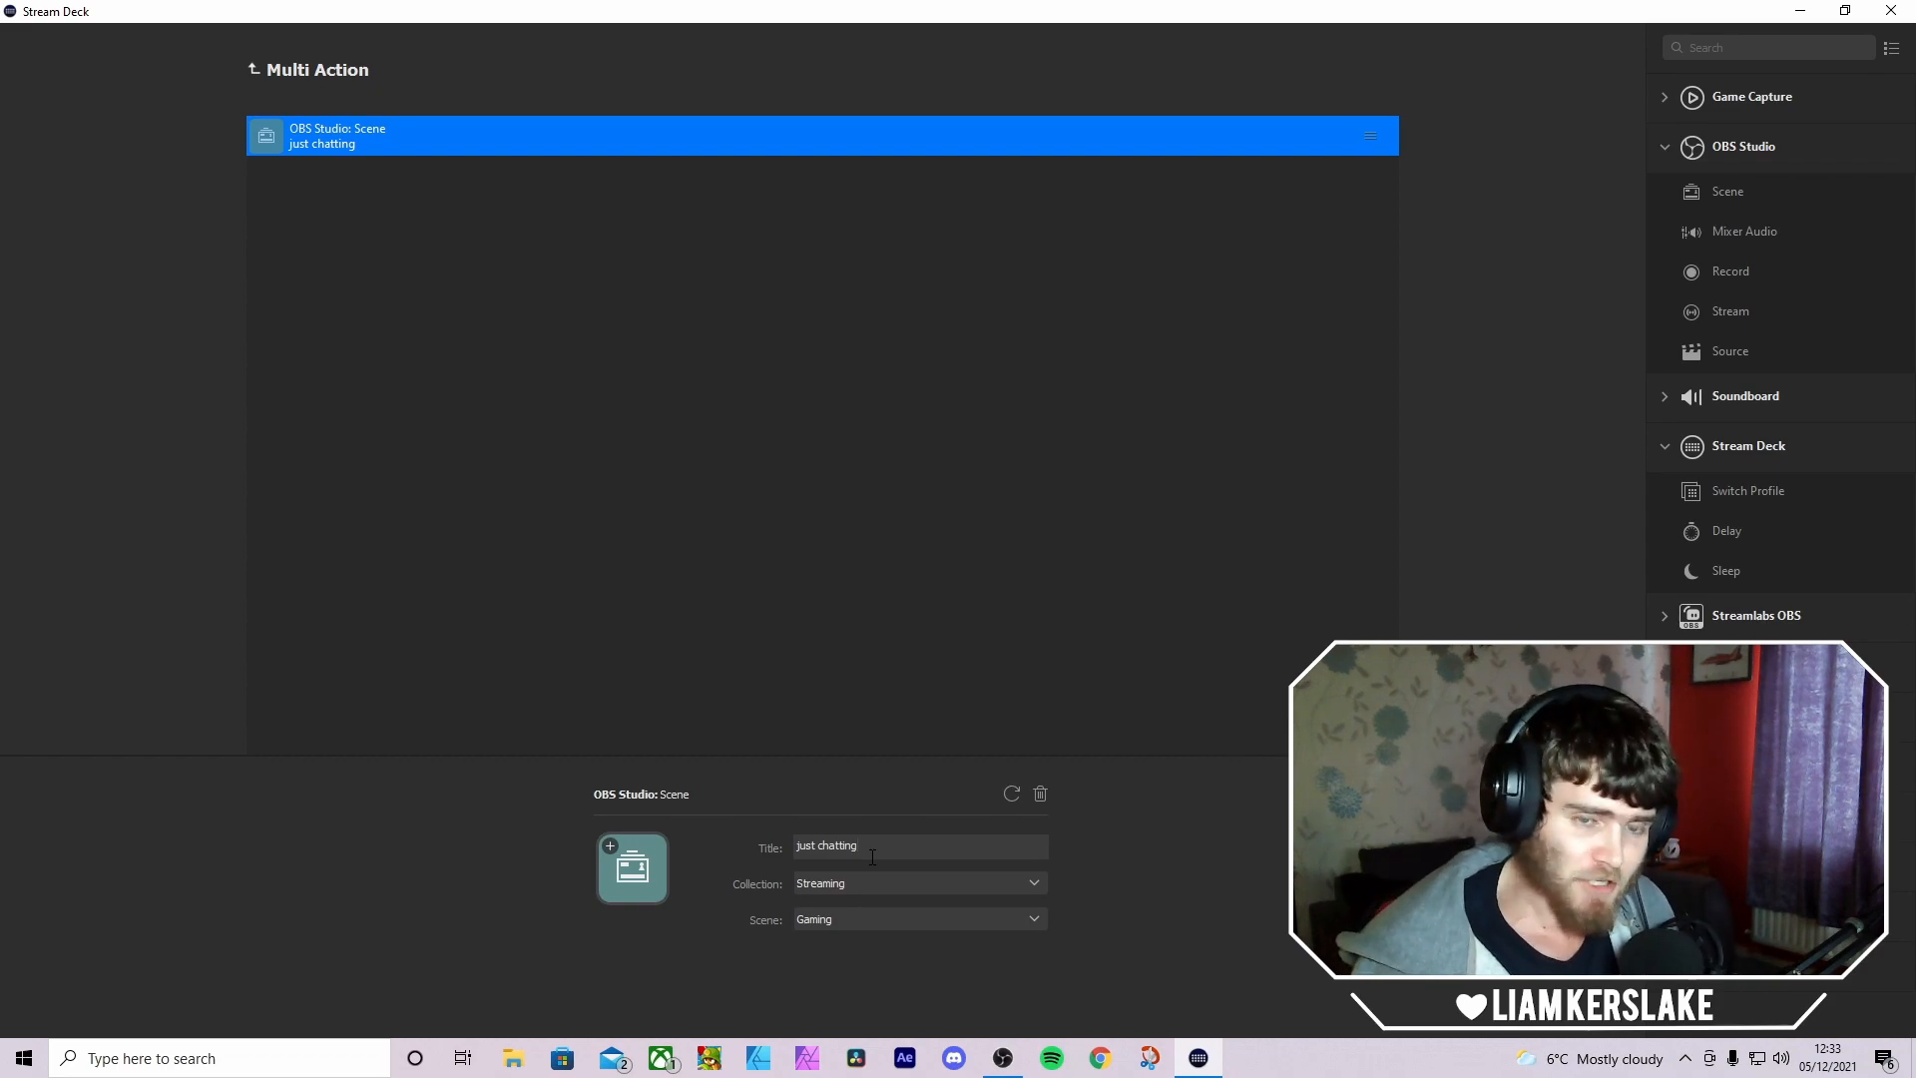
{"action": "left_click", "coordinate": [870, 920]}
{"action": "left_click", "coordinate": [870, 969]}
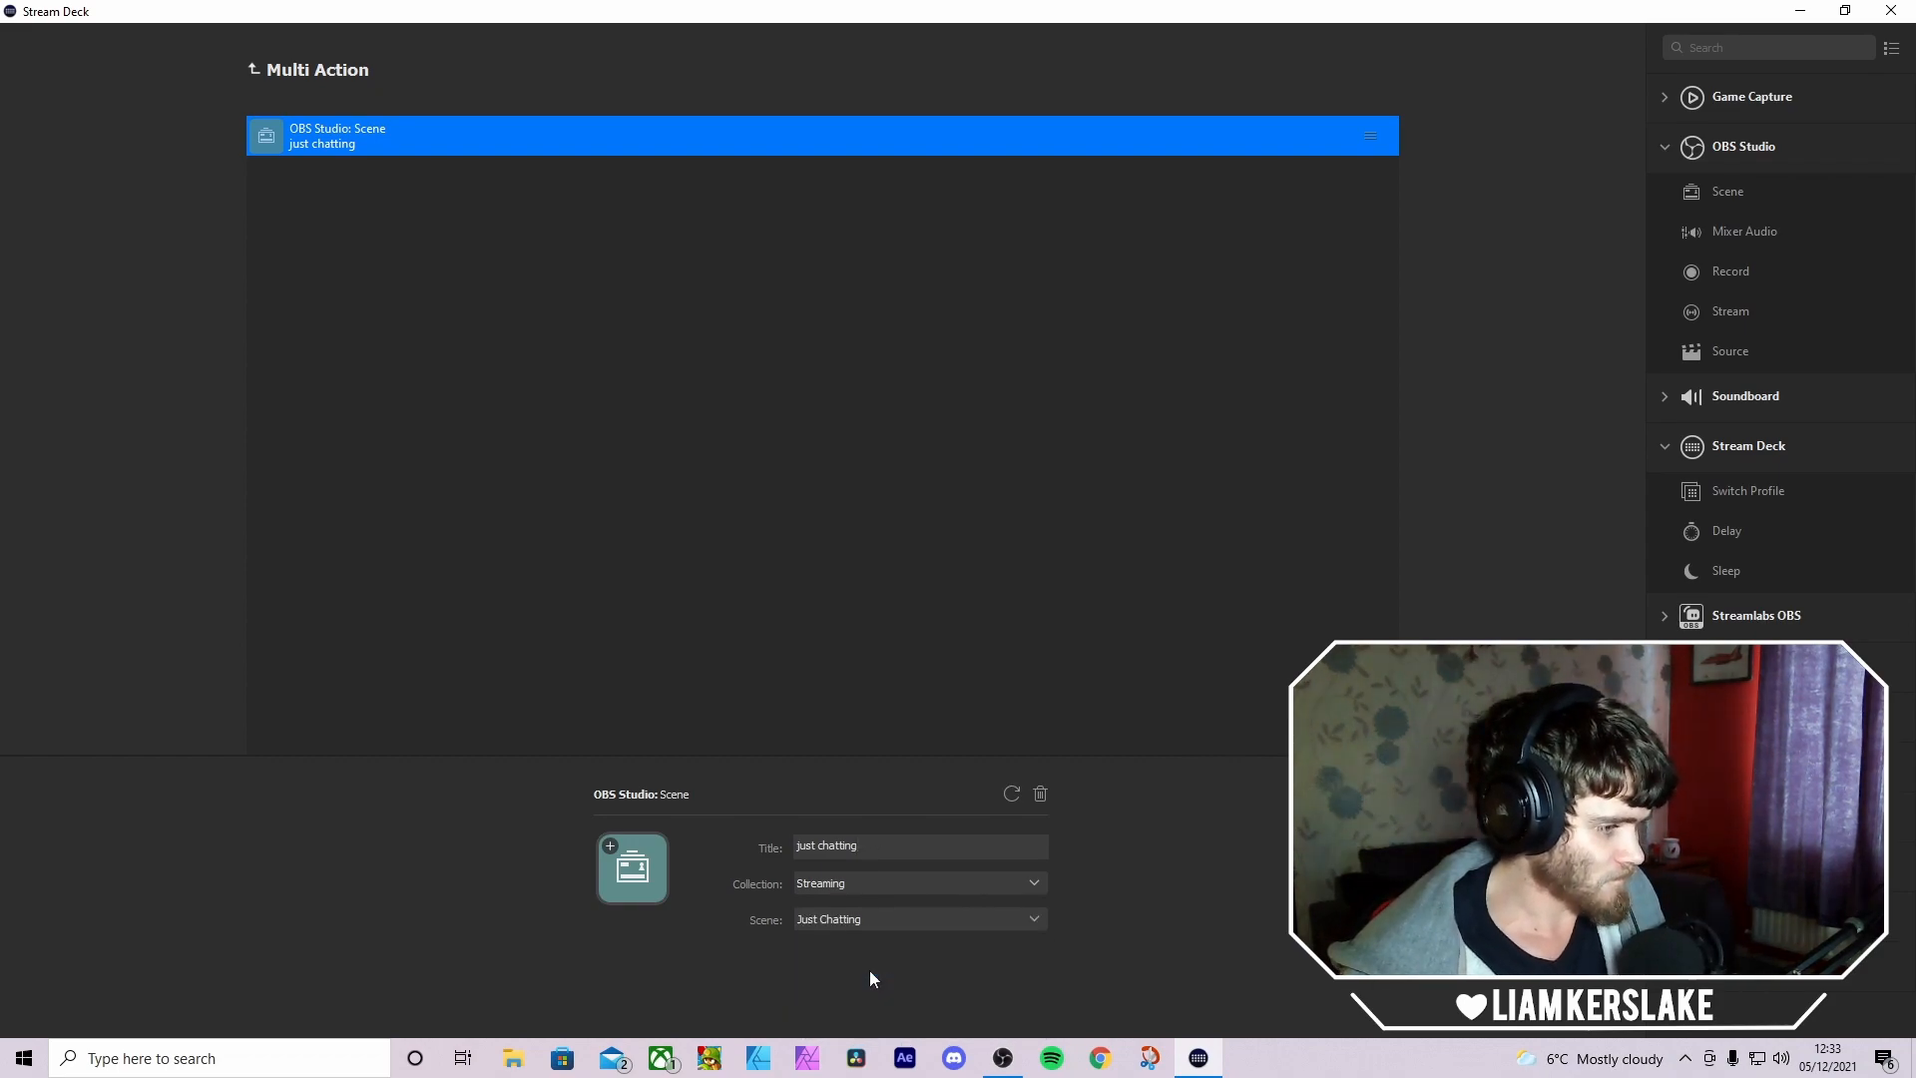
{"action": "left_click", "coordinate": [728, 321]}
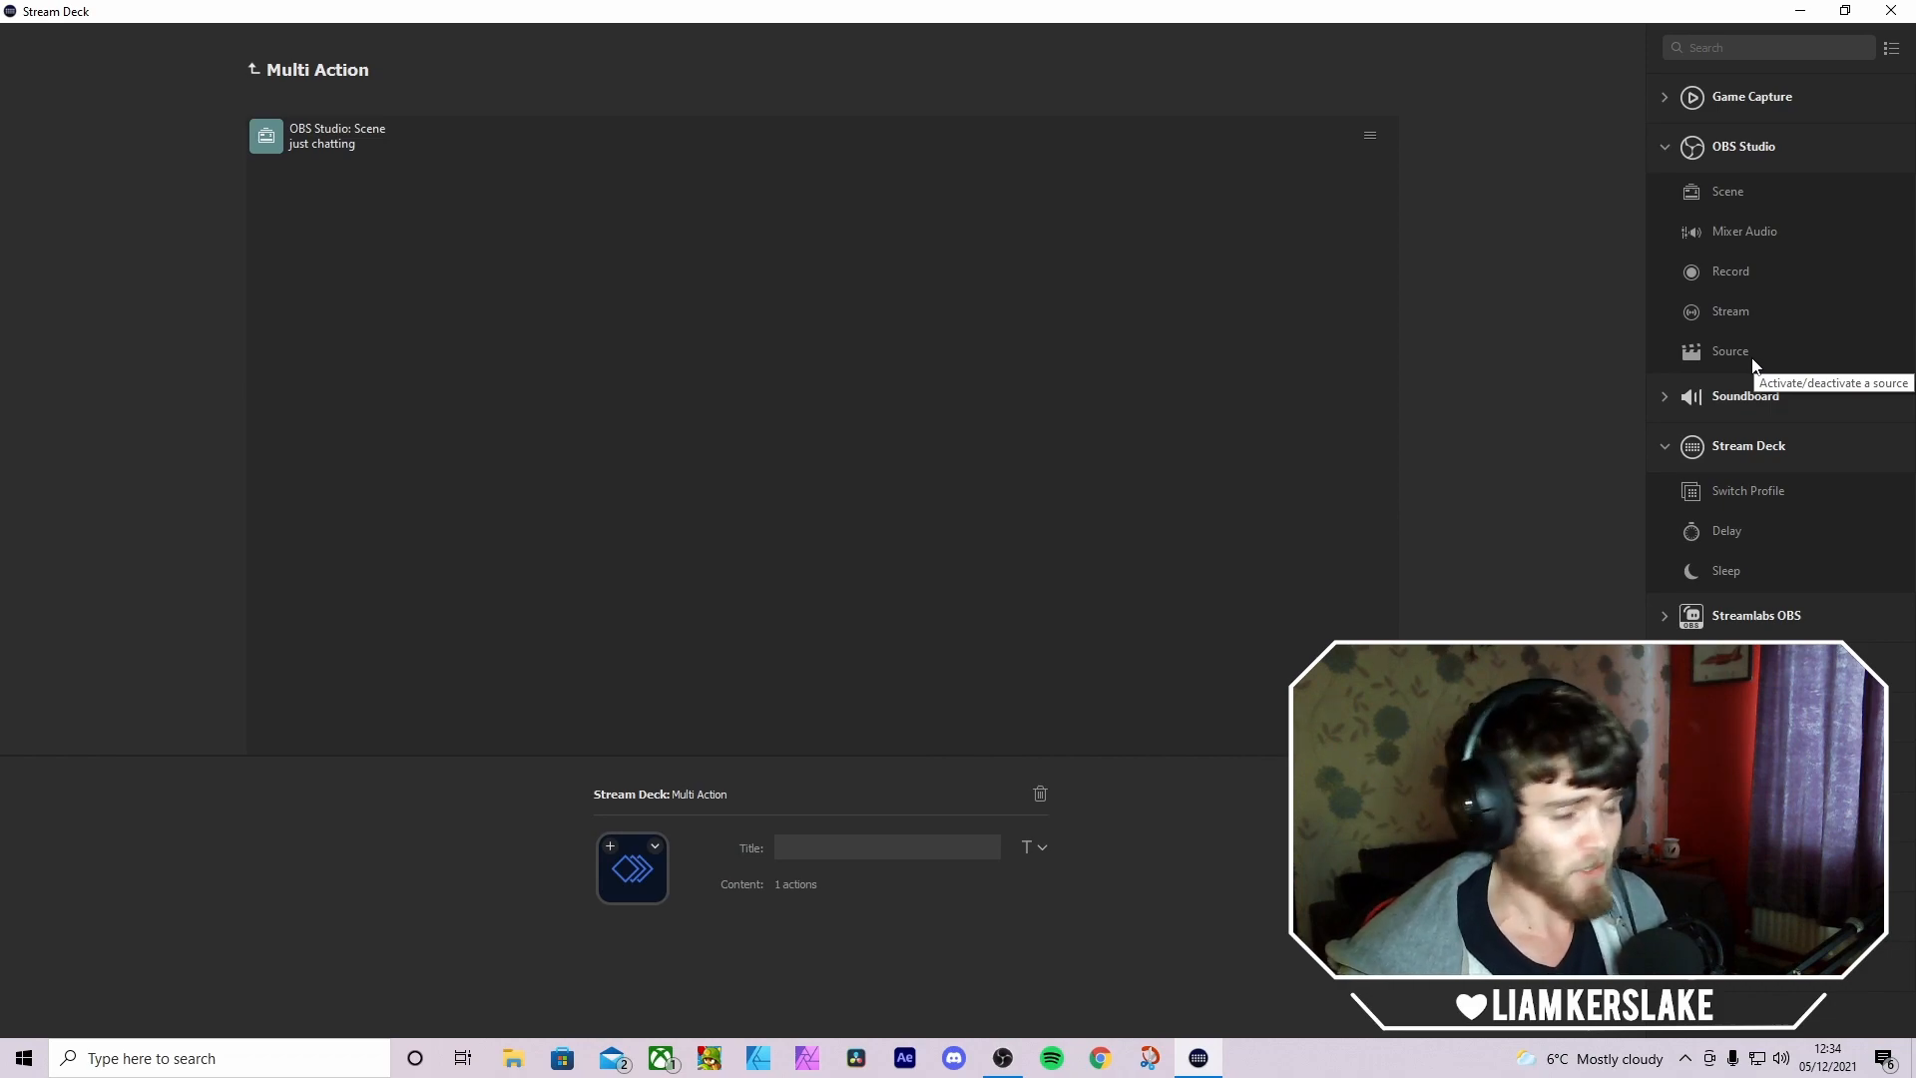
- Add an OBS Studio Source action titled "follower" that deactivates Camera Stuff Latest Follower in the Gaming scene
{"action": "left_click_drag", "start_coordinate": [1729, 352], "coordinate": [569, 360]}
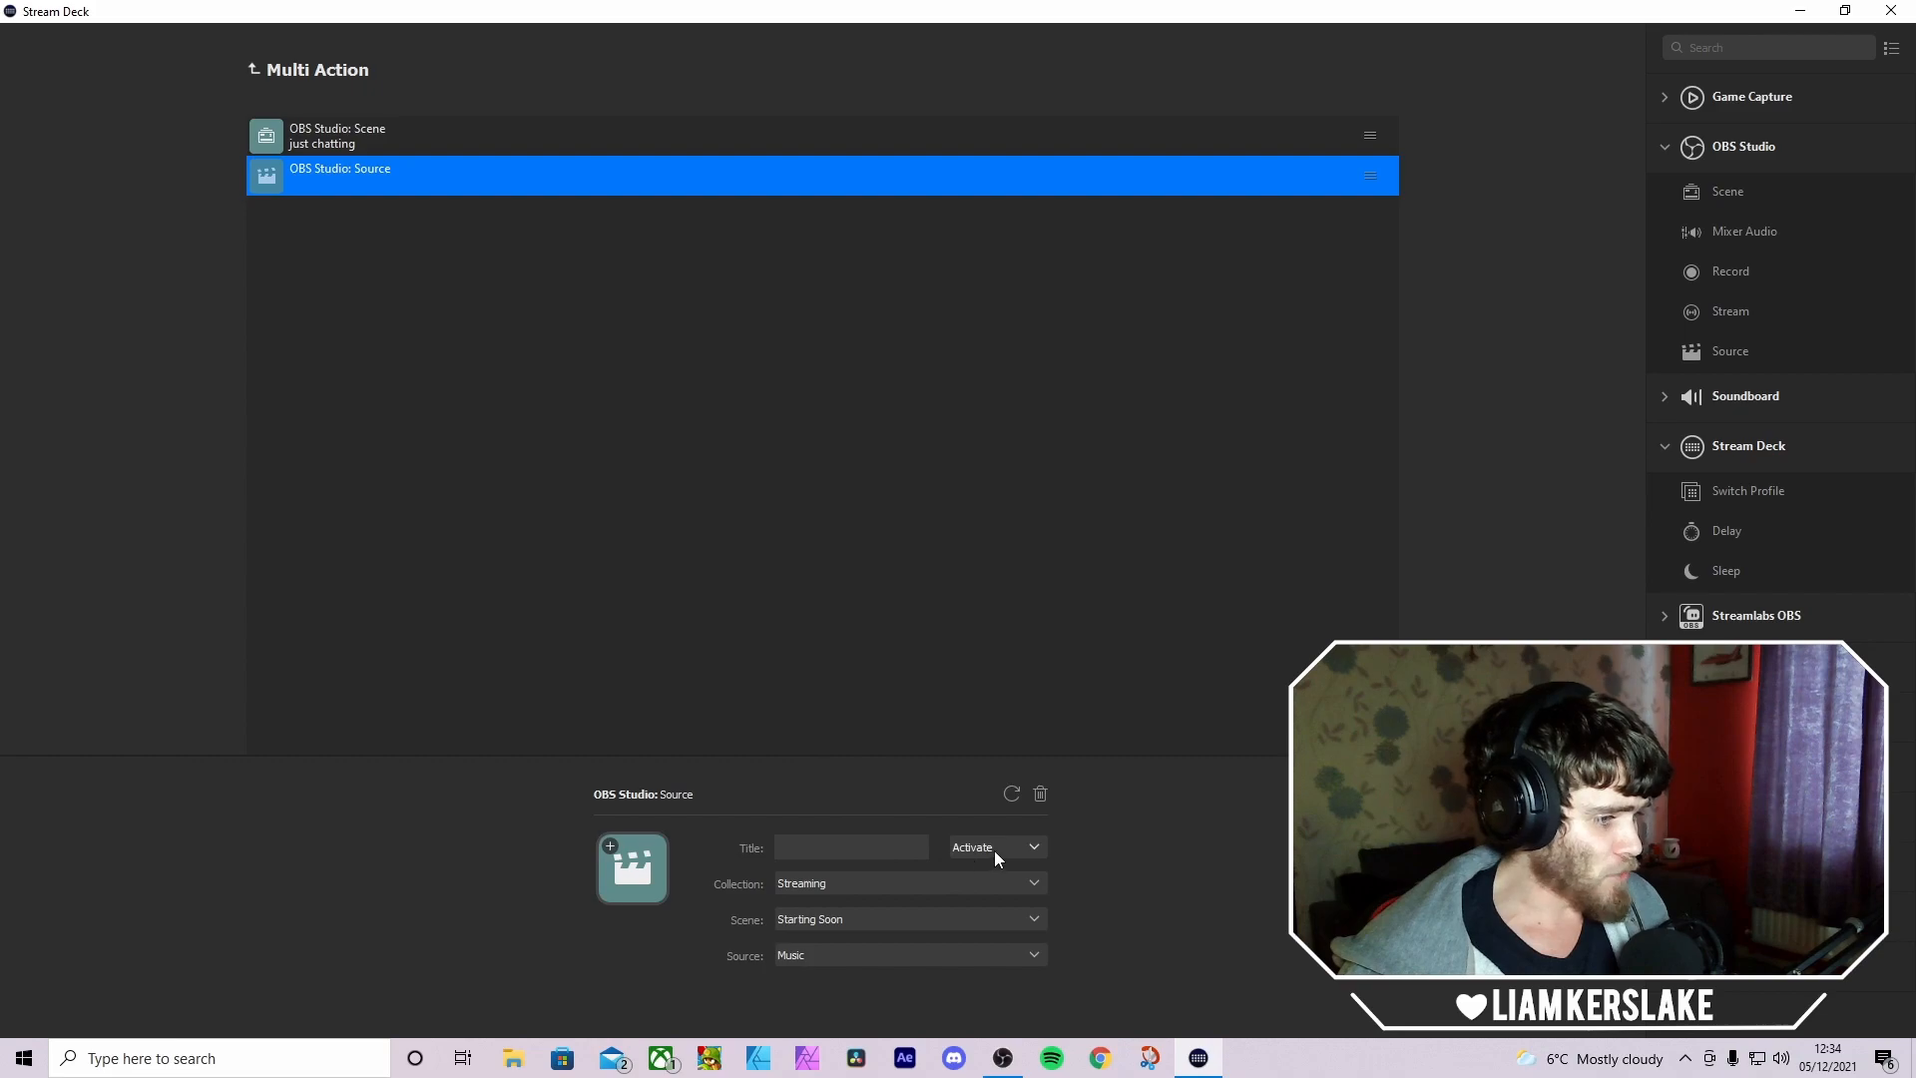
{"action": "left_click", "coordinate": [1000, 893]}
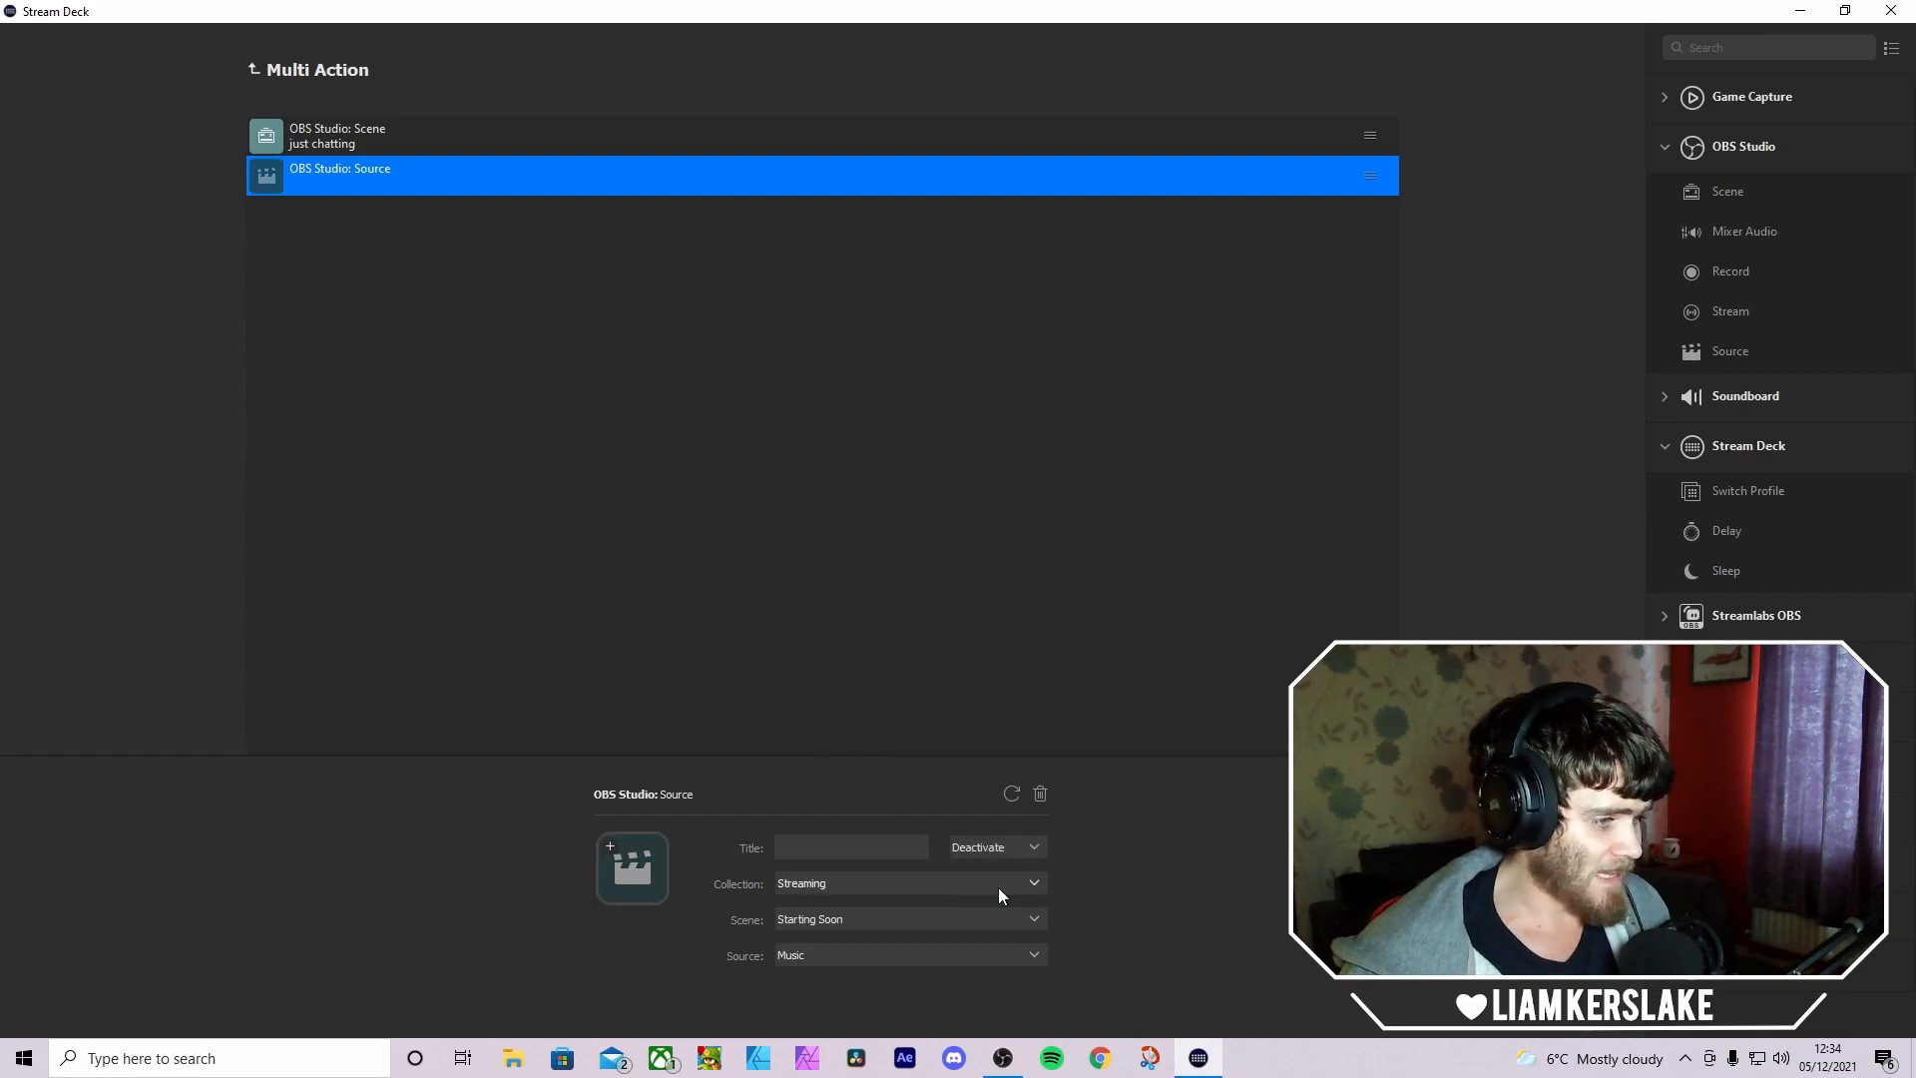
{"action": "left_click", "coordinate": [878, 918]}
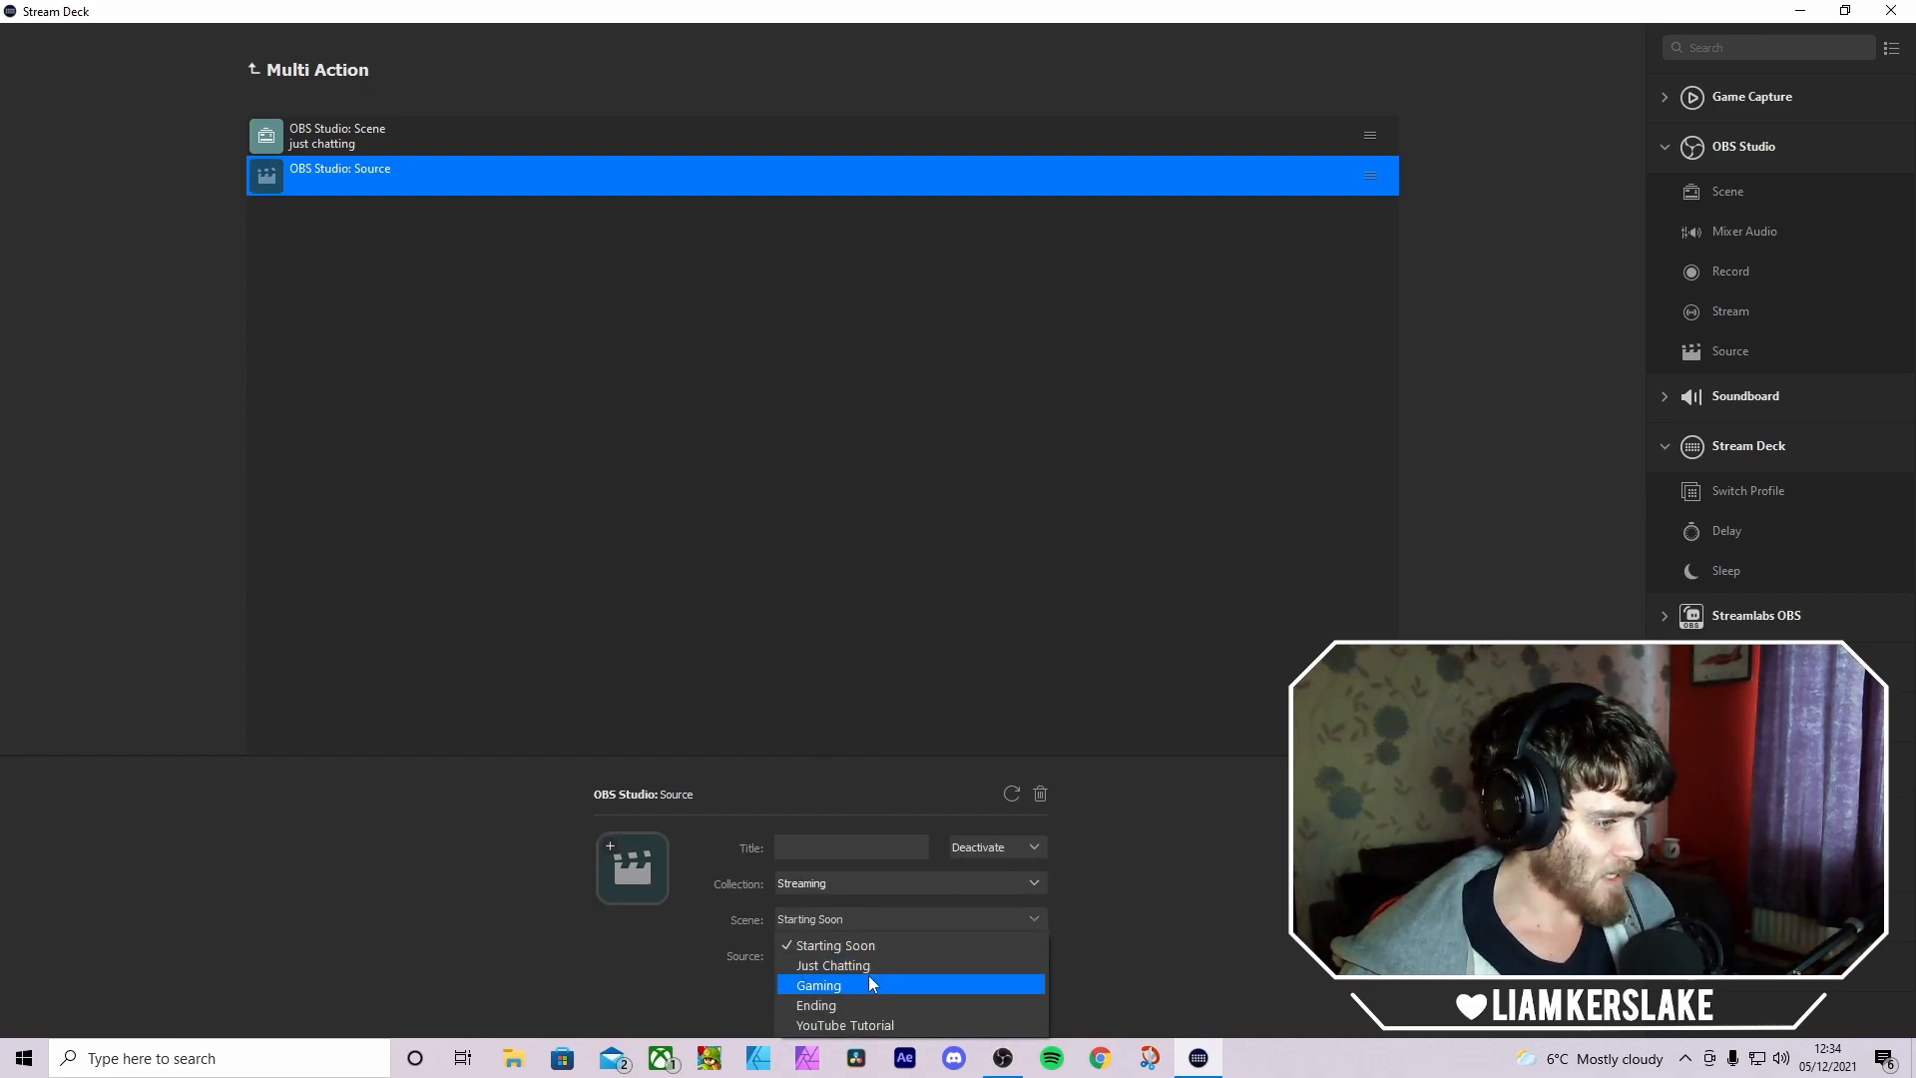
{"action": "left_click", "coordinate": [863, 988]}
{"action": "left_click", "coordinate": [841, 956]}
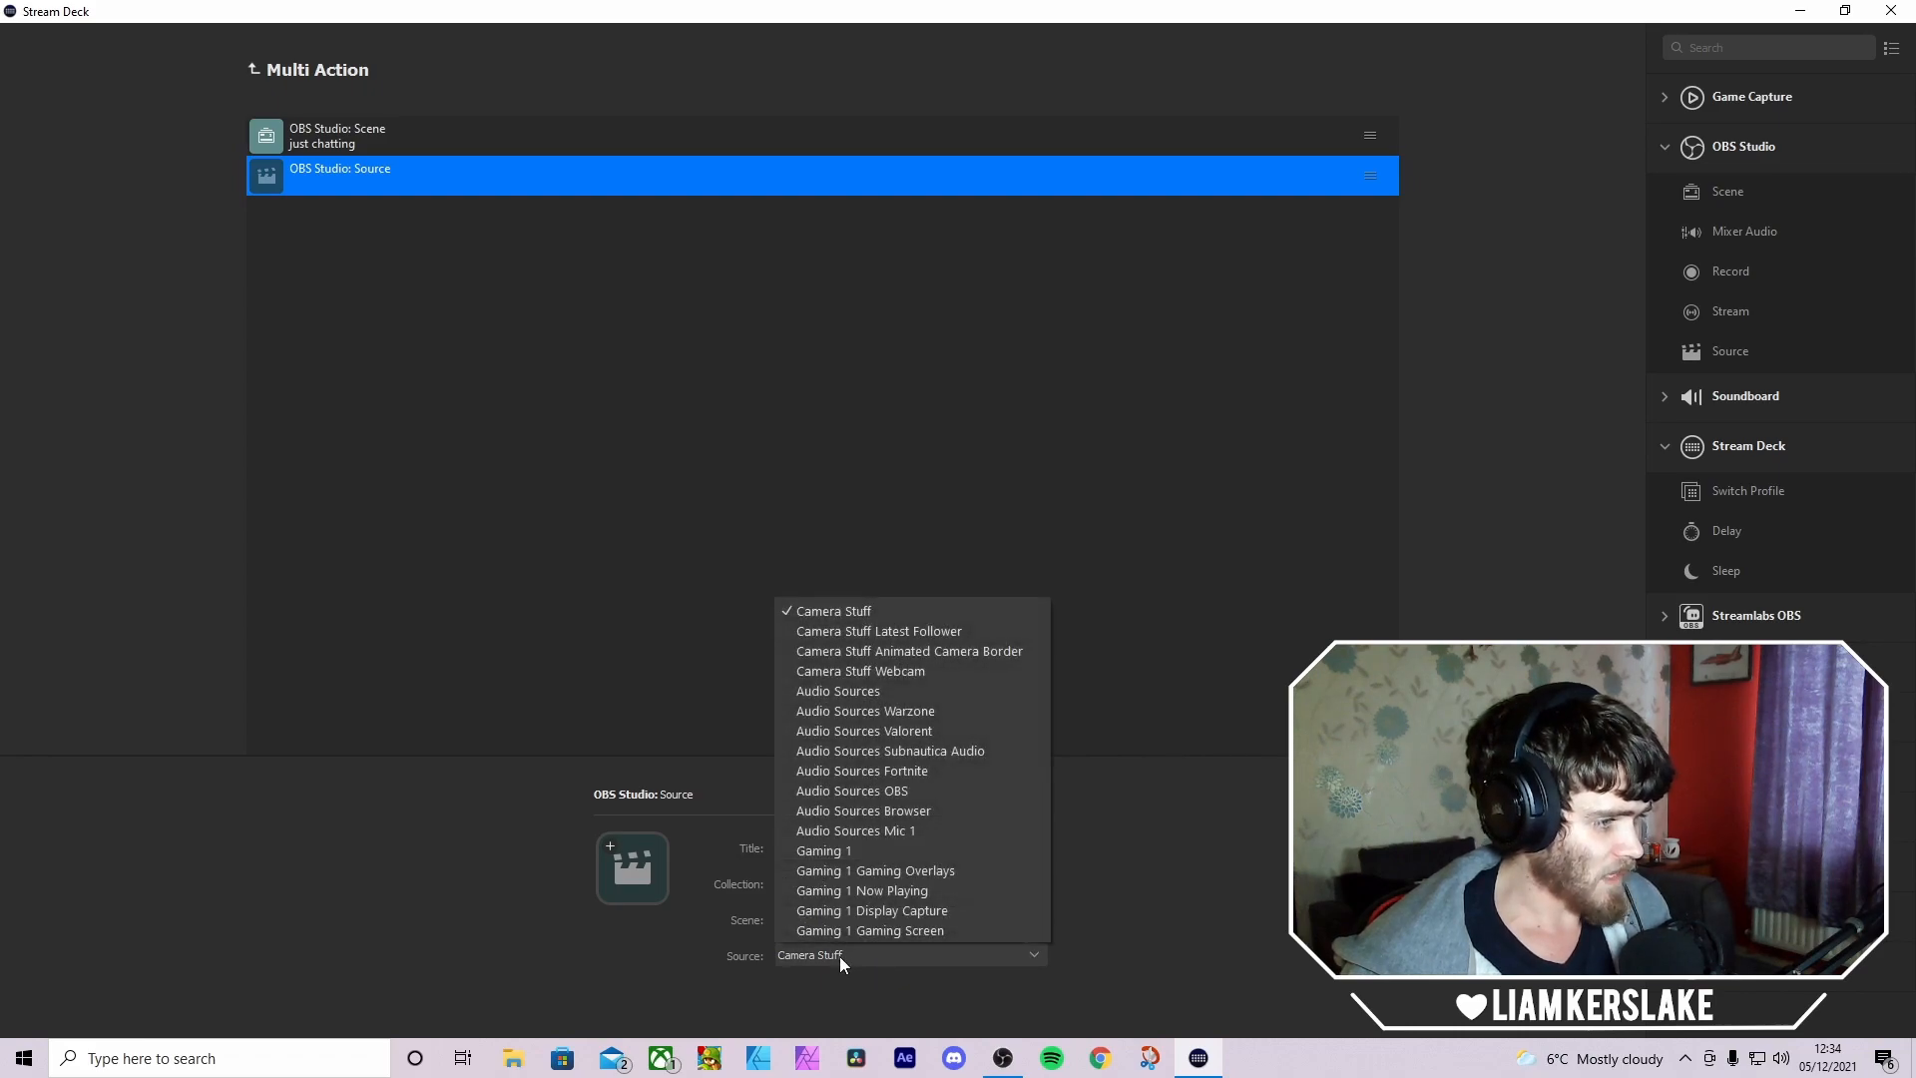
{"action": "left_click", "coordinate": [939, 629]}
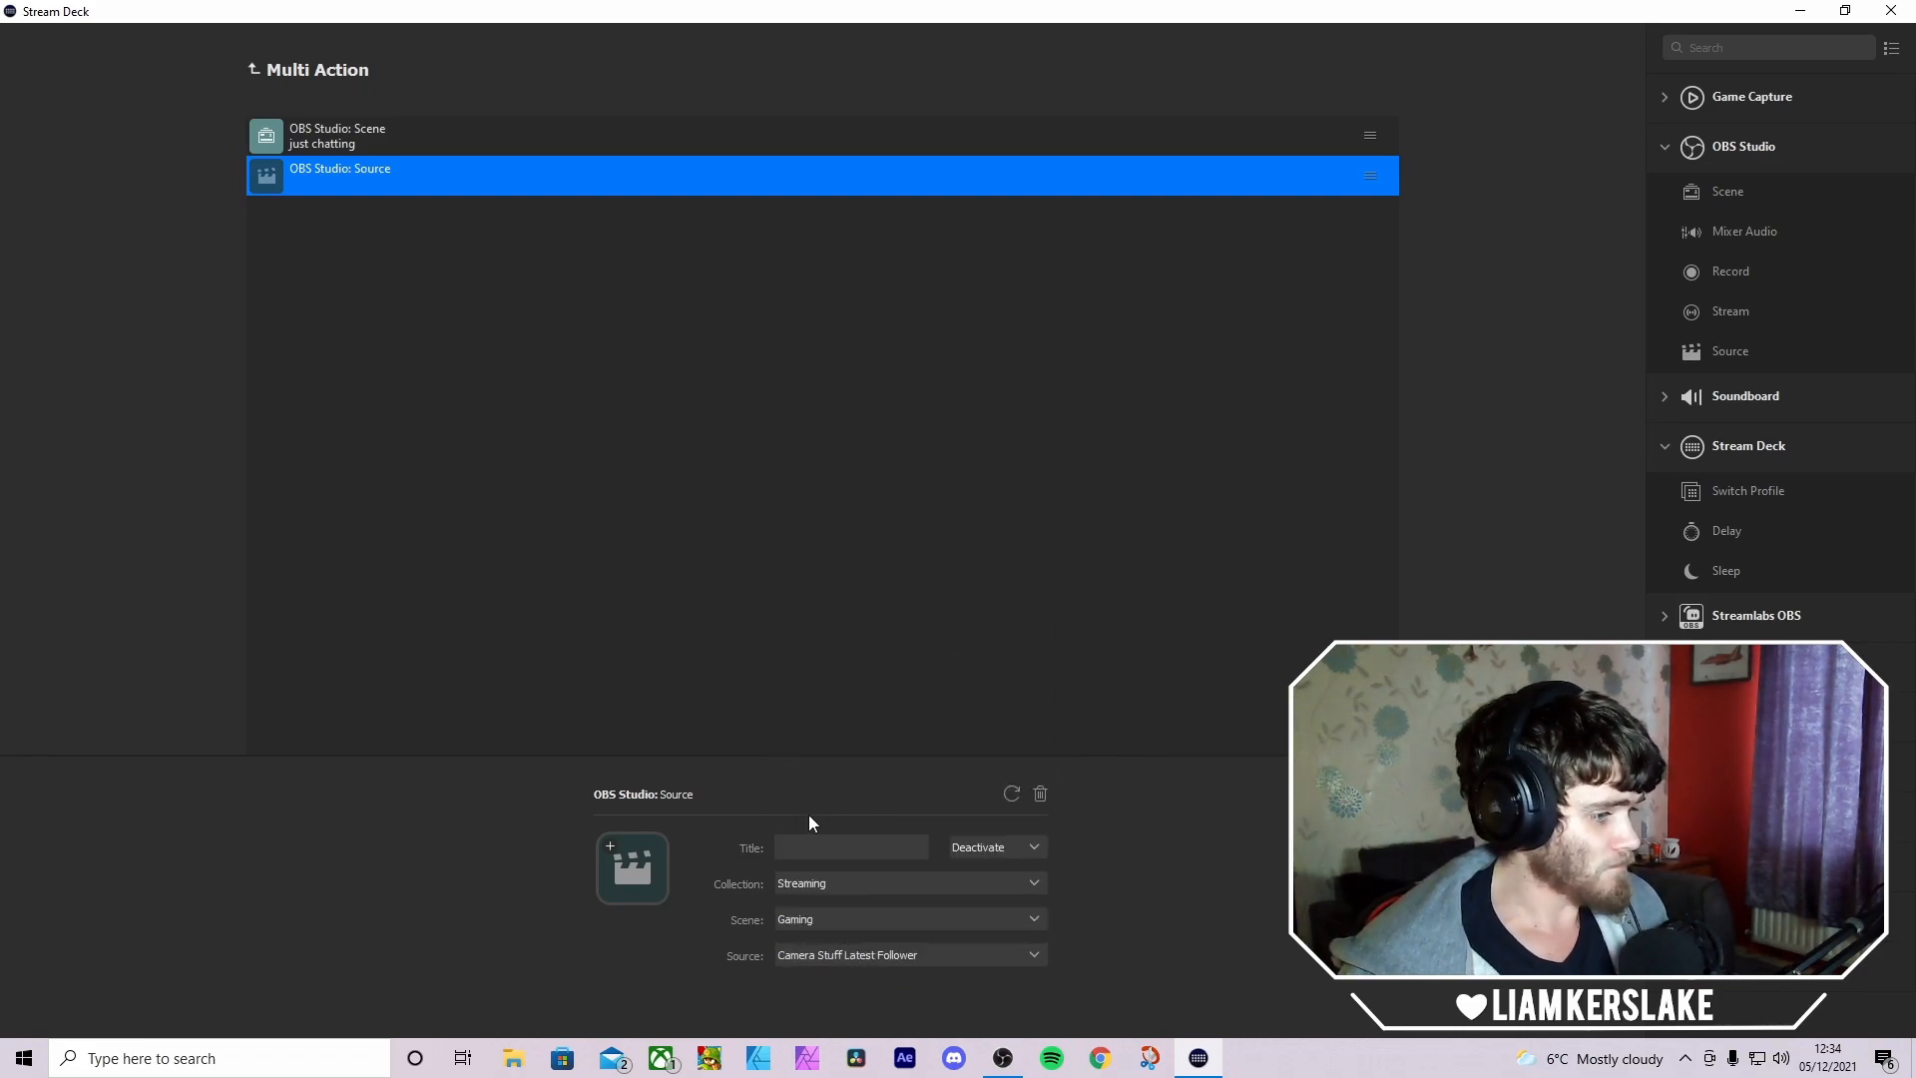
{"action": "type", "text": "follower"}
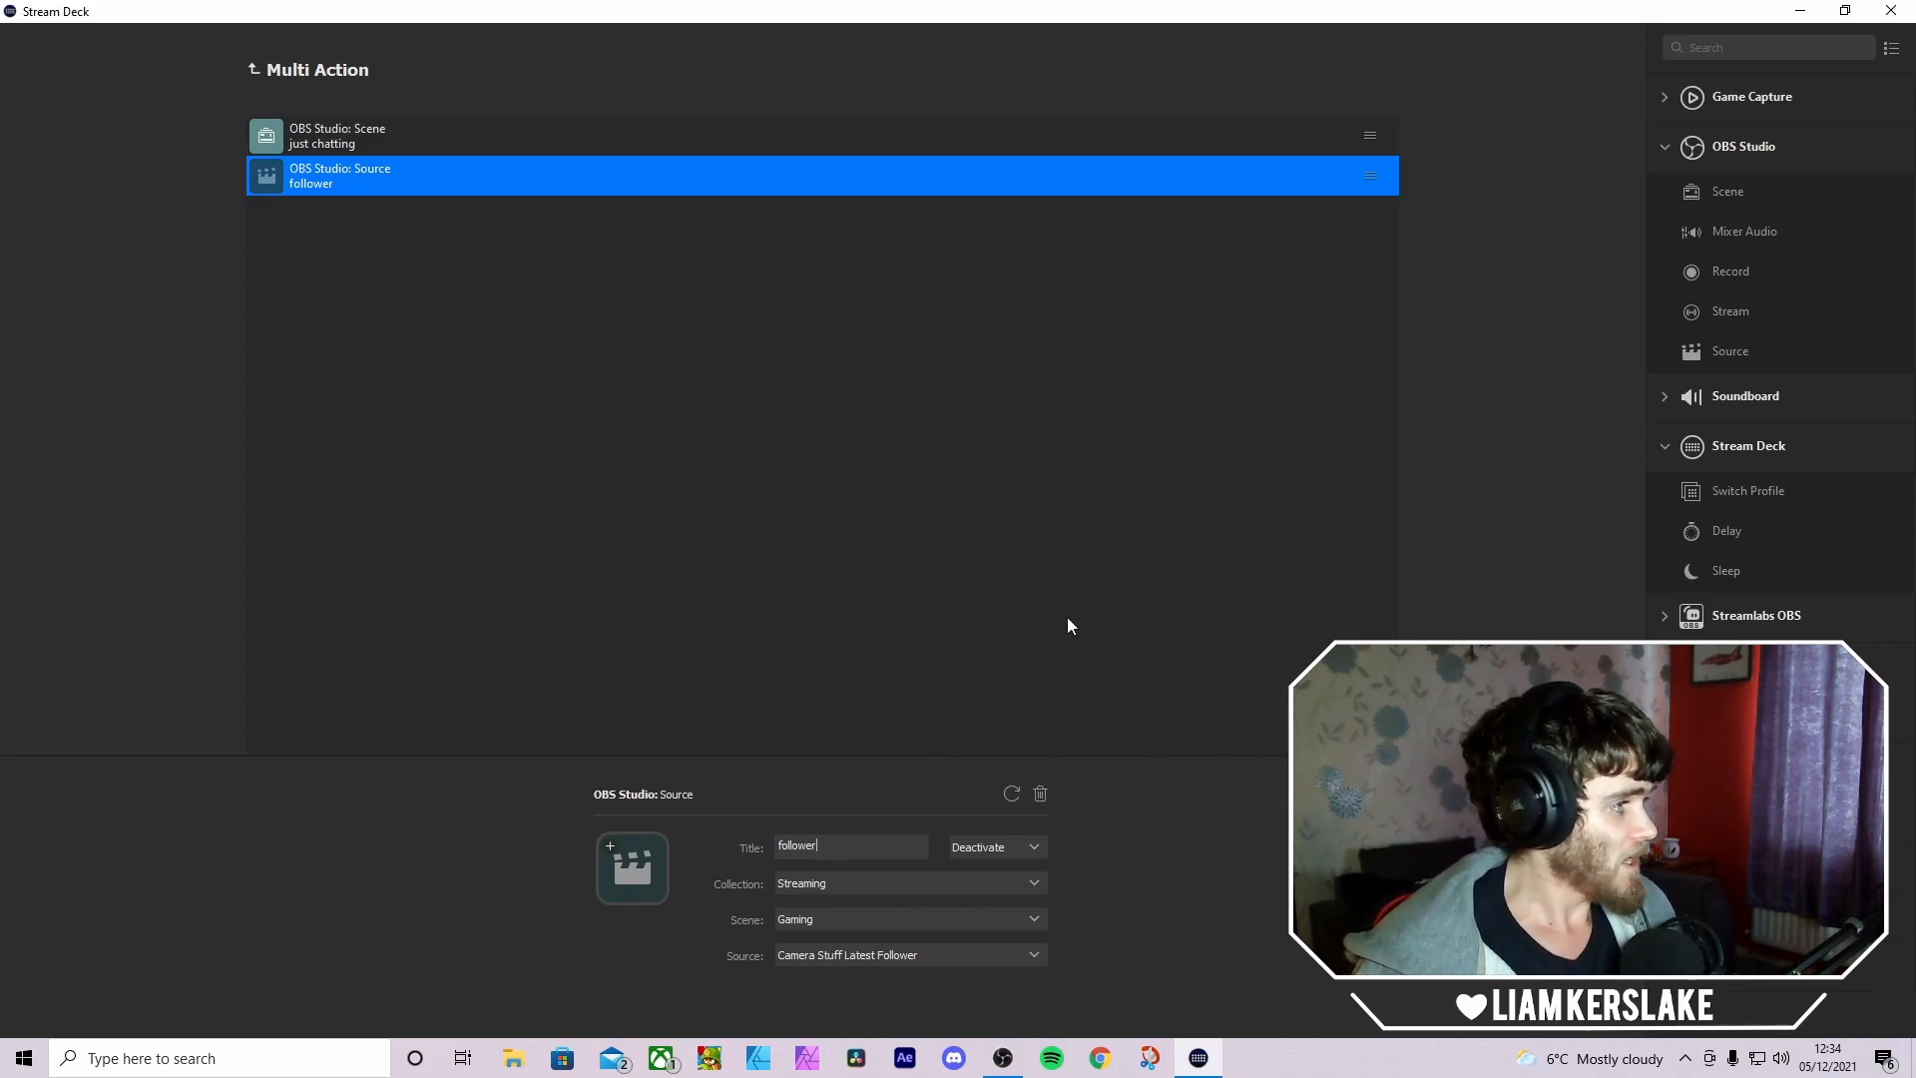
- Add a second Source action targeting Camera Stuff Animated Camera Border in the Gaming scene
{"action": "left_click_drag", "start_coordinate": [1710, 351], "coordinate": [782, 333]}
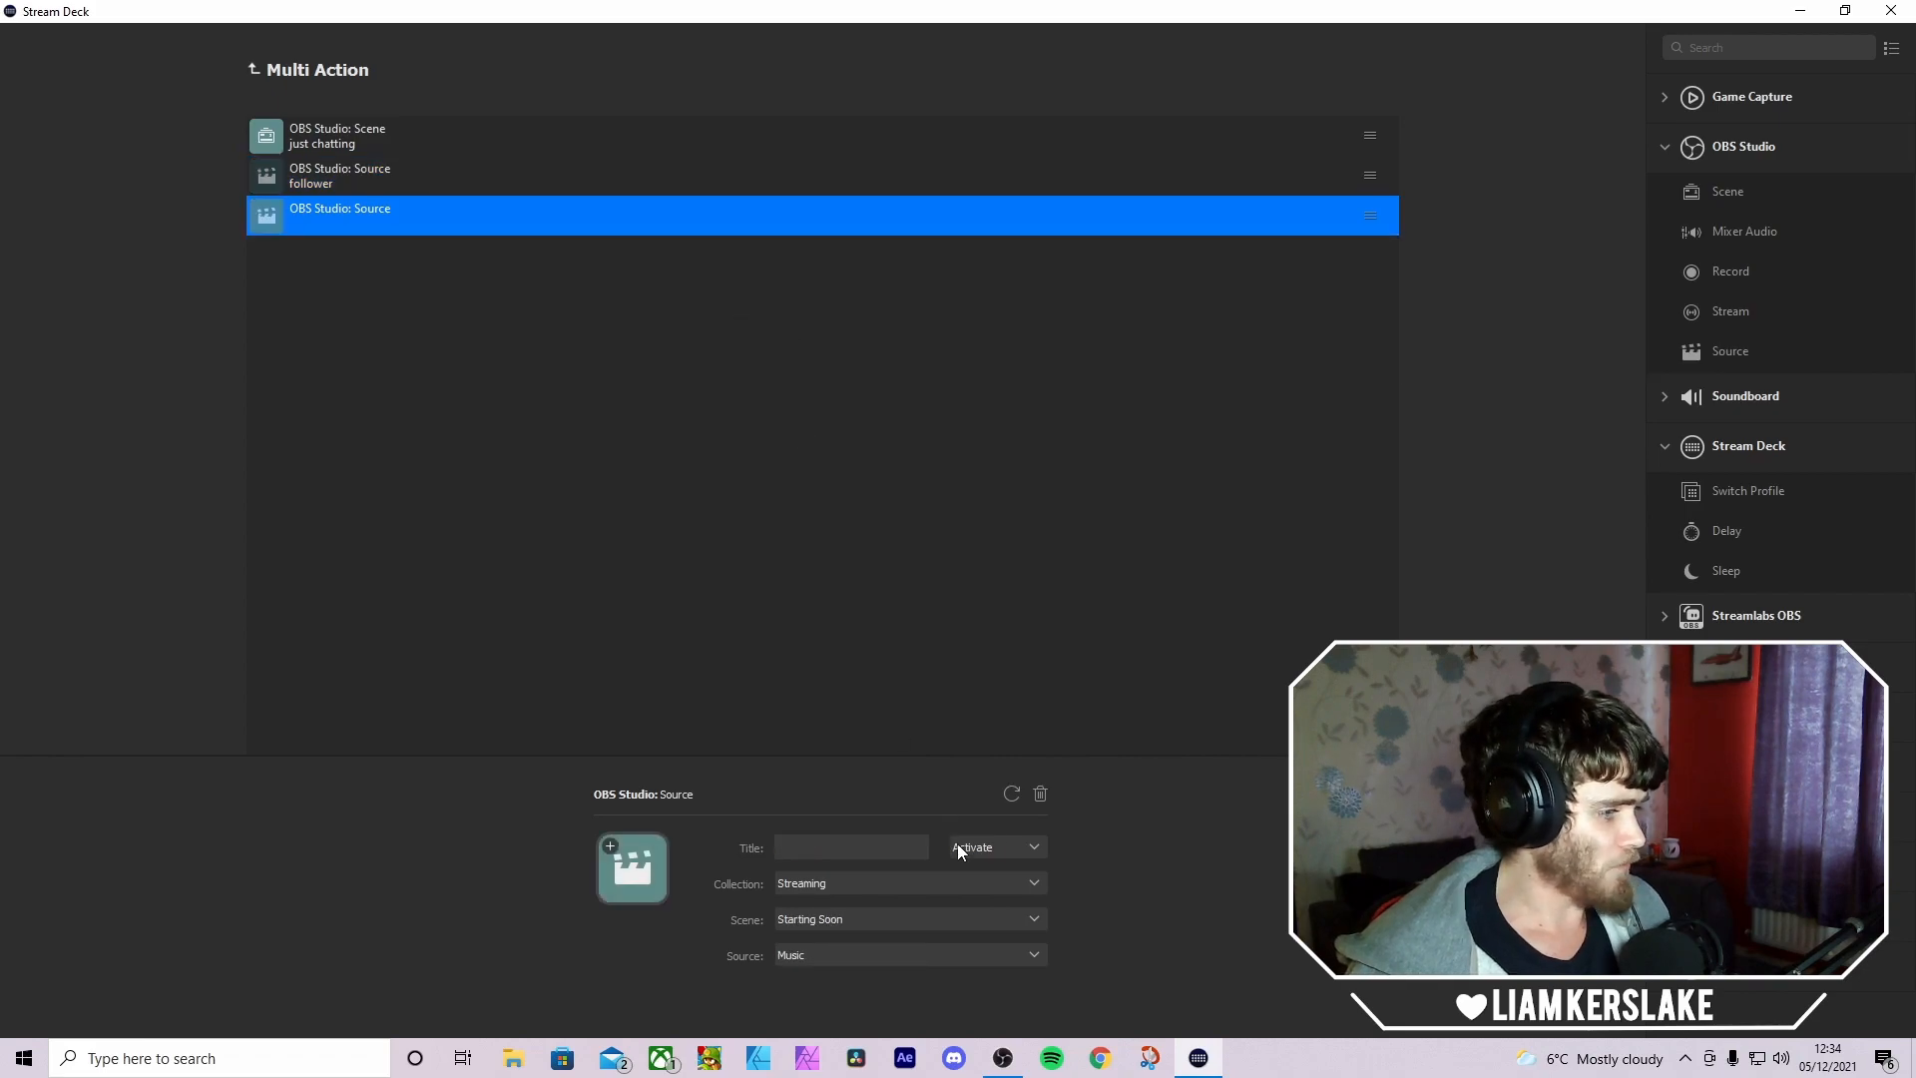
{"action": "left_click", "coordinate": [862, 953]}
{"action": "left_click", "coordinate": [862, 953]}
{"action": "left_click", "coordinate": [863, 923]}
{"action": "left_click", "coordinate": [865, 958]}
{"action": "left_click", "coordinate": [863, 953]}
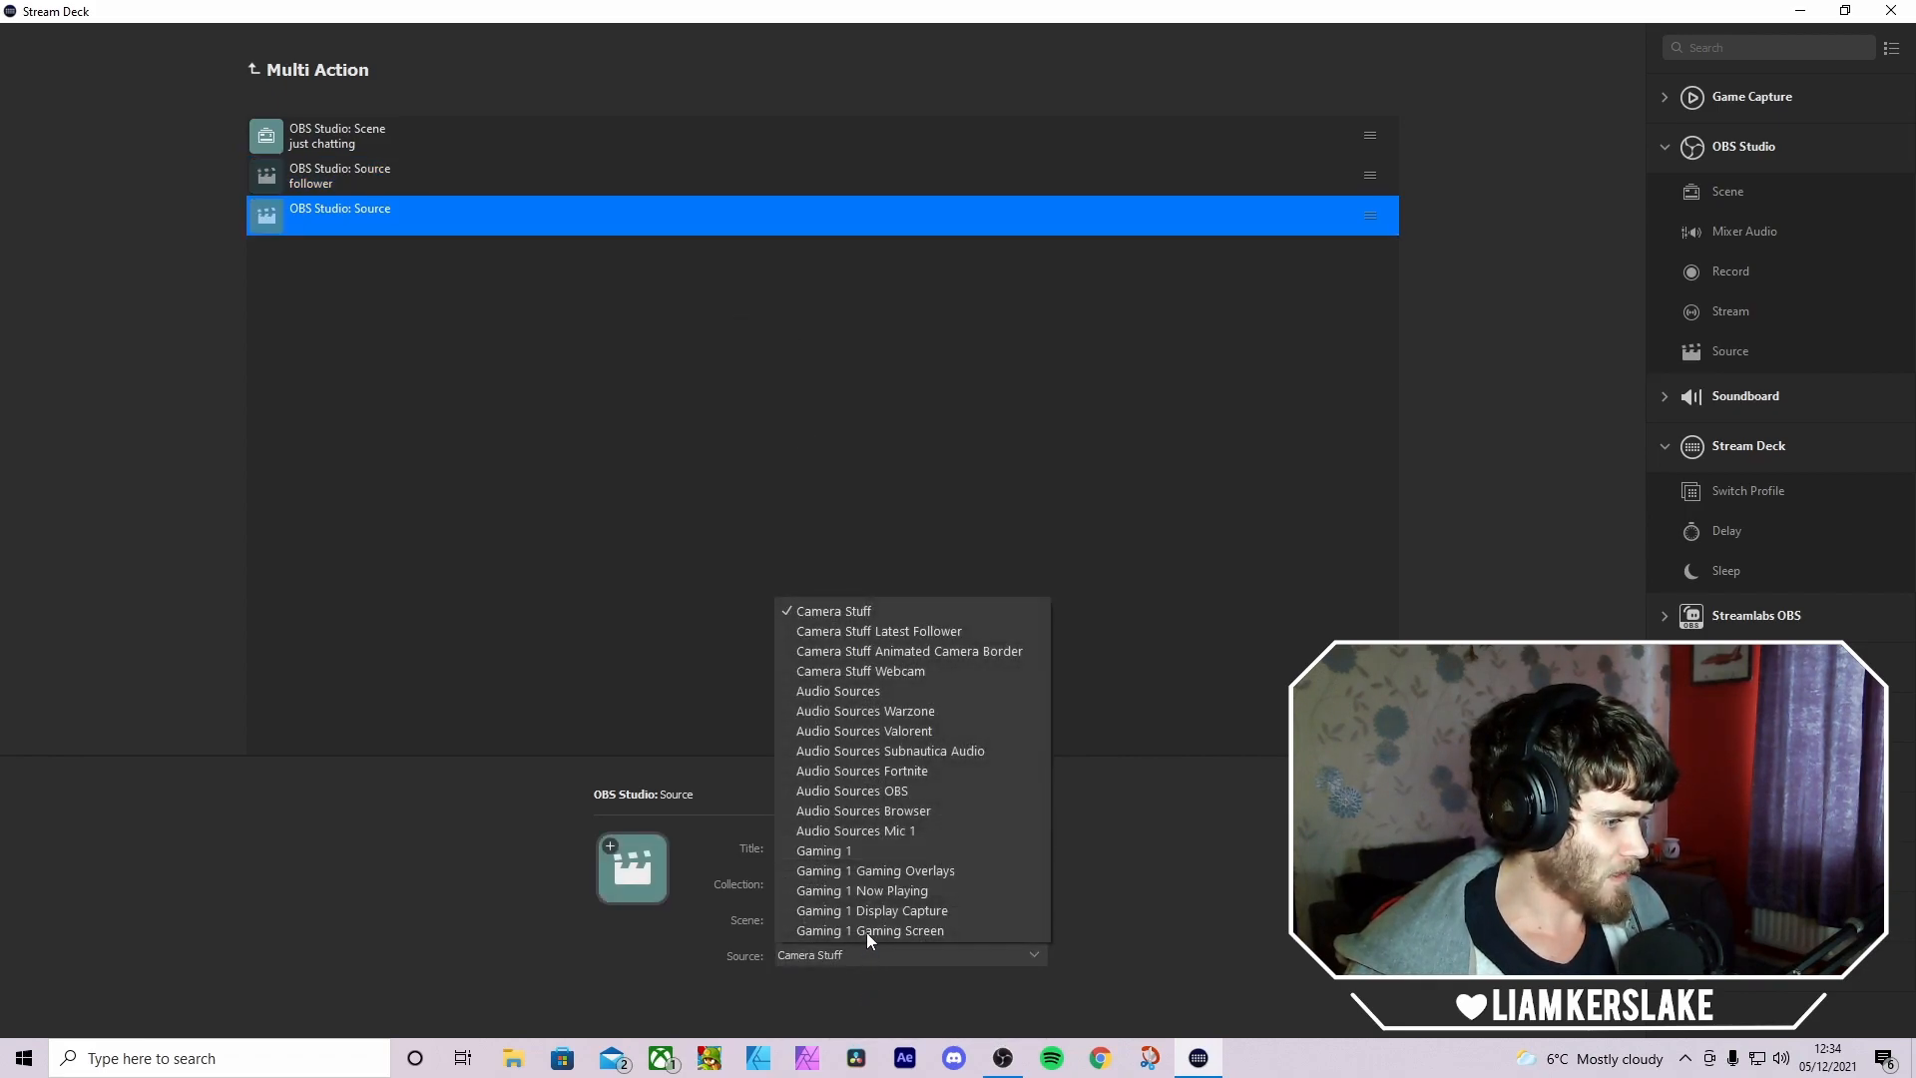
{"action": "left_click", "coordinate": [914, 650]}
- Title the camera border Source action "border"
{"action": "type", "text": "biorder"}
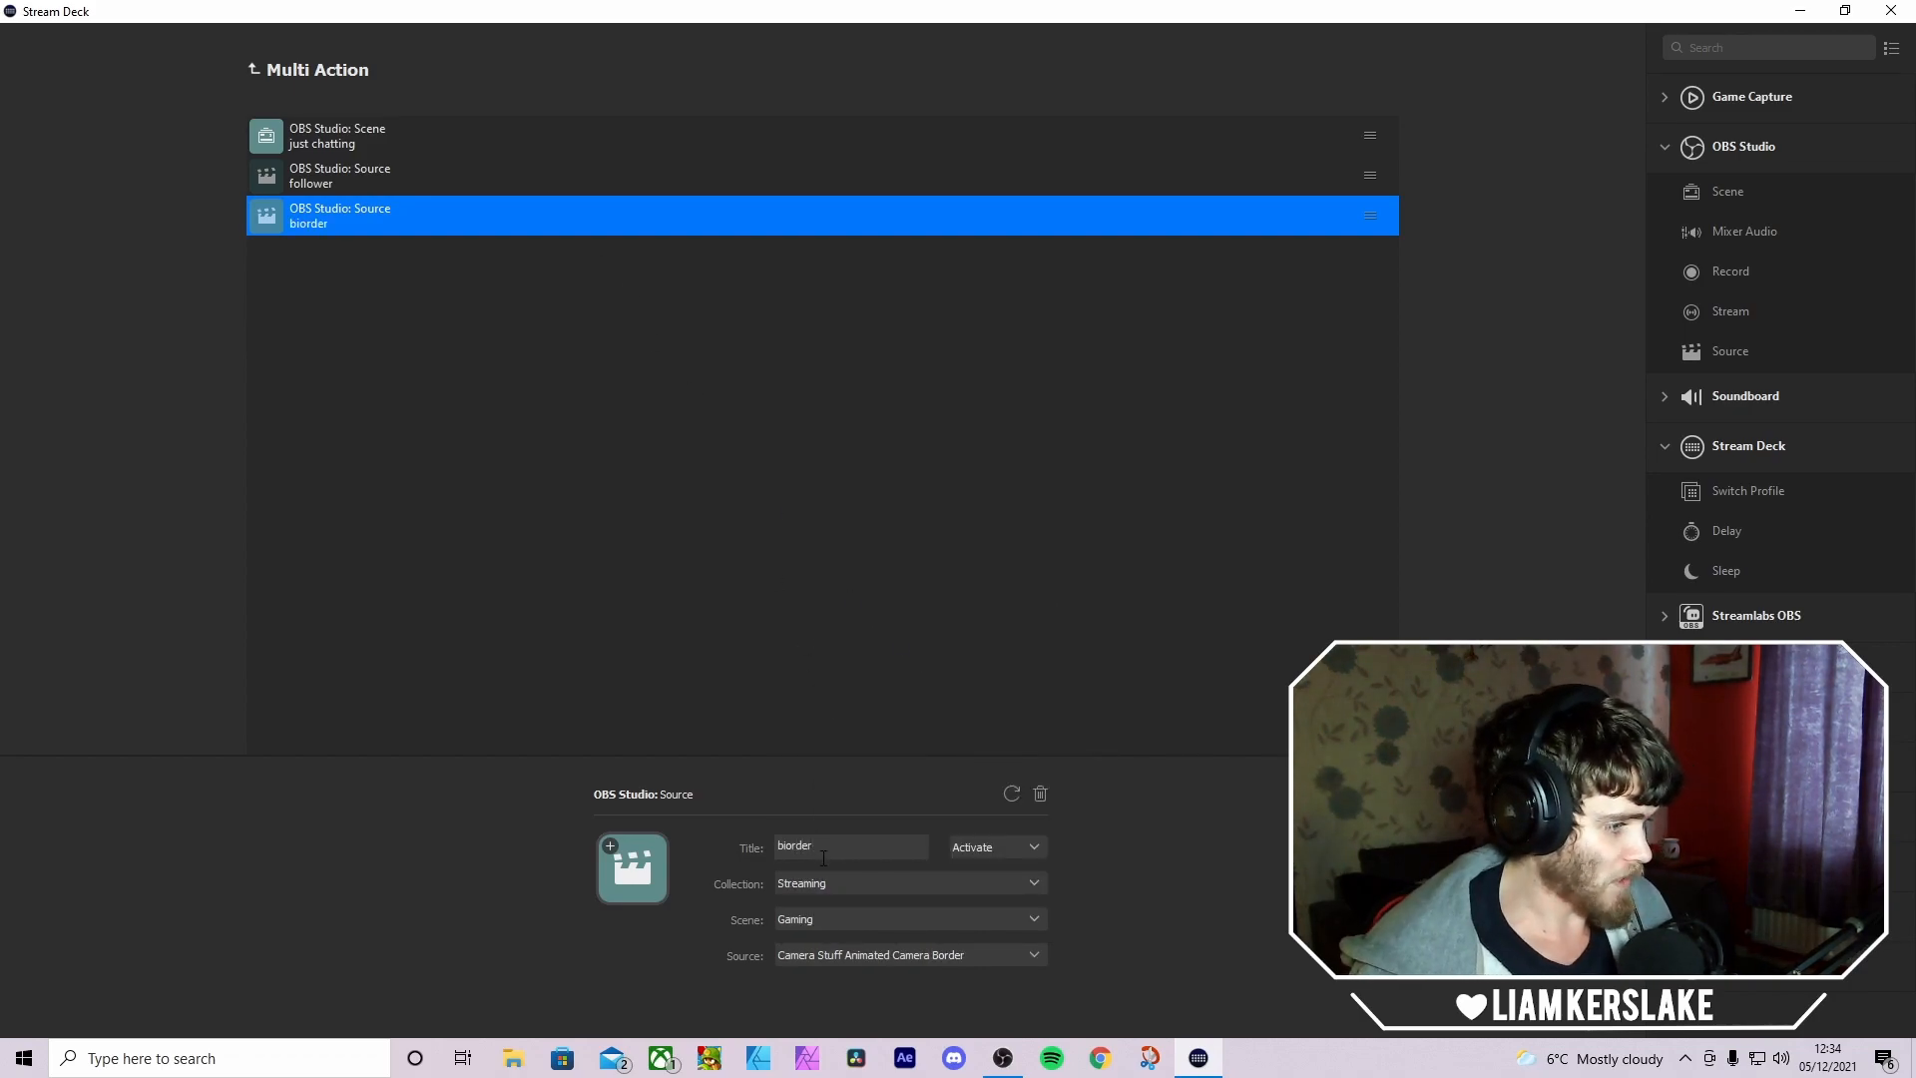
{"action": "key", "text": "BackSpace"}
{"action": "key", "text": "BackSpace"}
{"action": "key", "text": "BackSpace"}
{"action": "key", "text": "BackSpace"}
{"action": "key", "text": "BackSpace"}
{"action": "key", "text": "BackSpace"}
{"action": "type", "text": "order"}
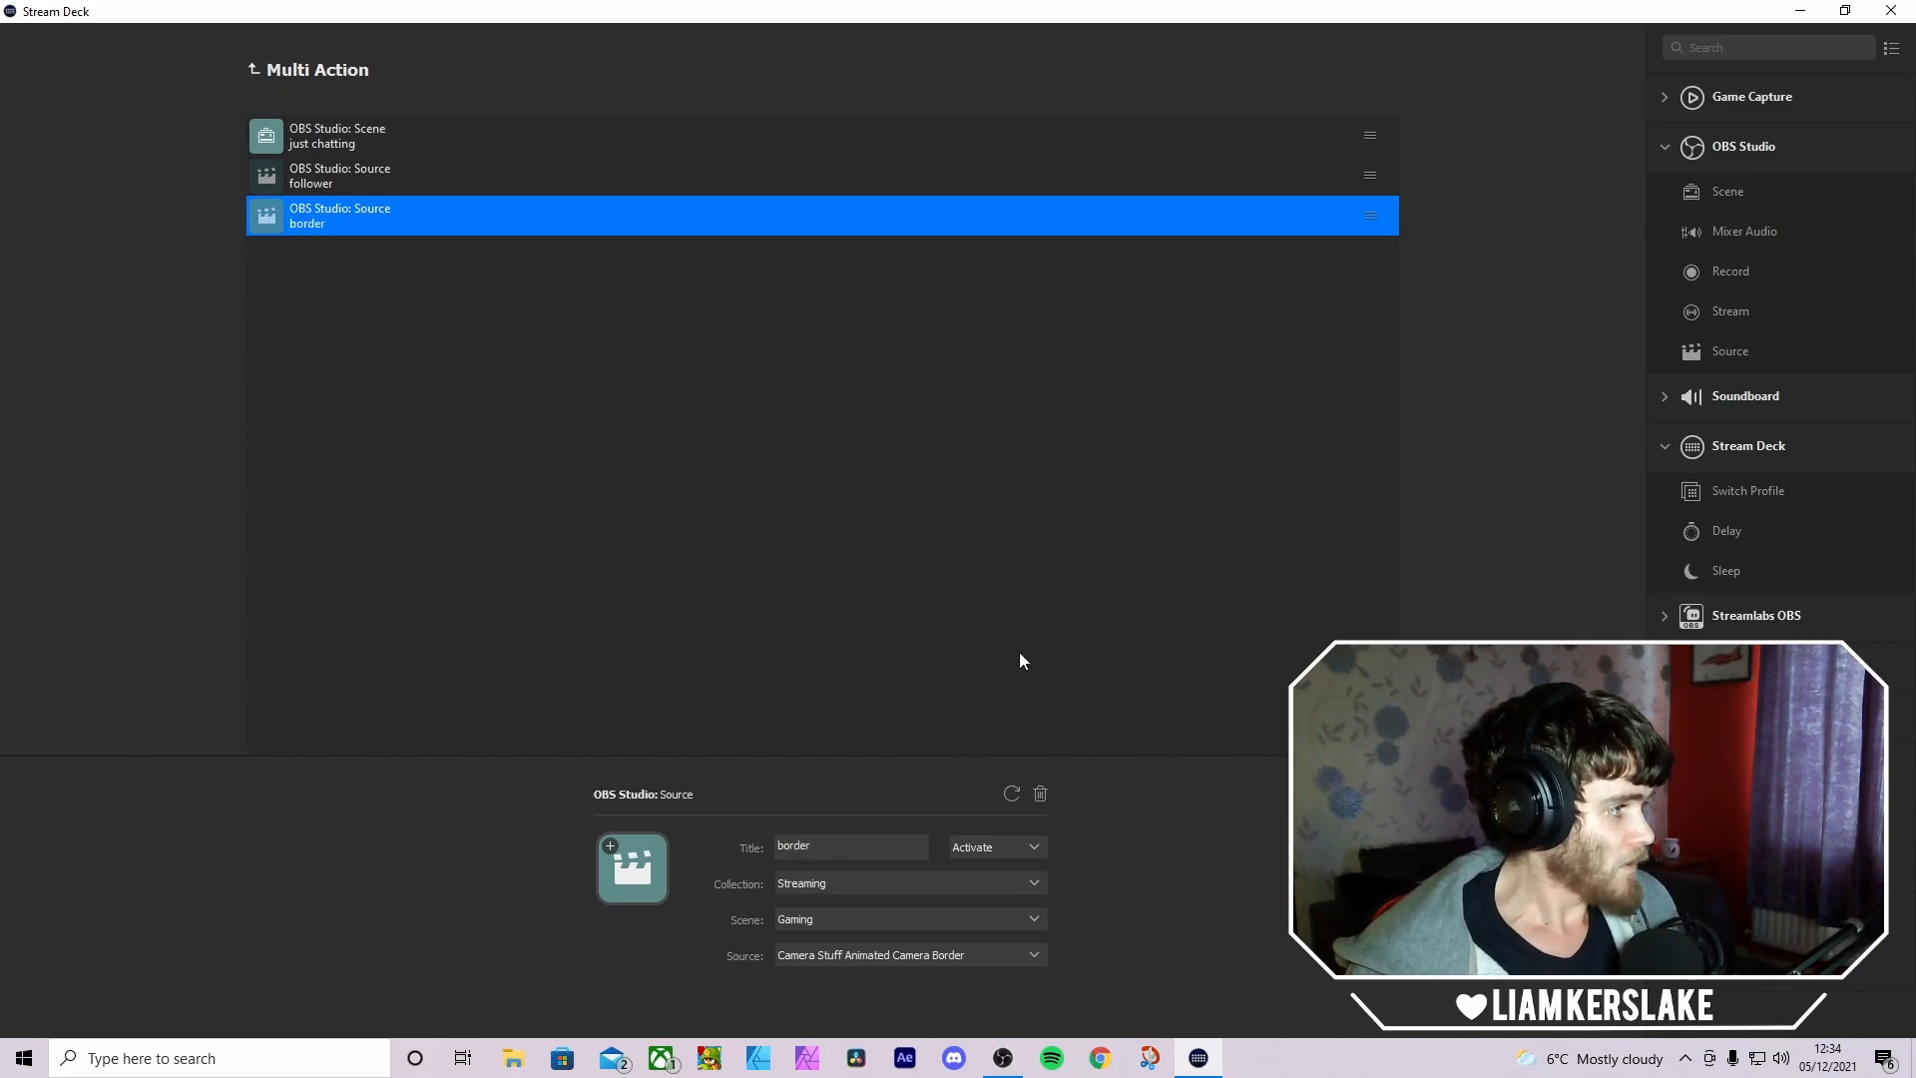
- Add a third Source action titled "webcam" targeting Camera Stuff Webcam in the Gaming scene
{"action": "left_click_drag", "start_coordinate": [1721, 351], "coordinate": [680, 374]}
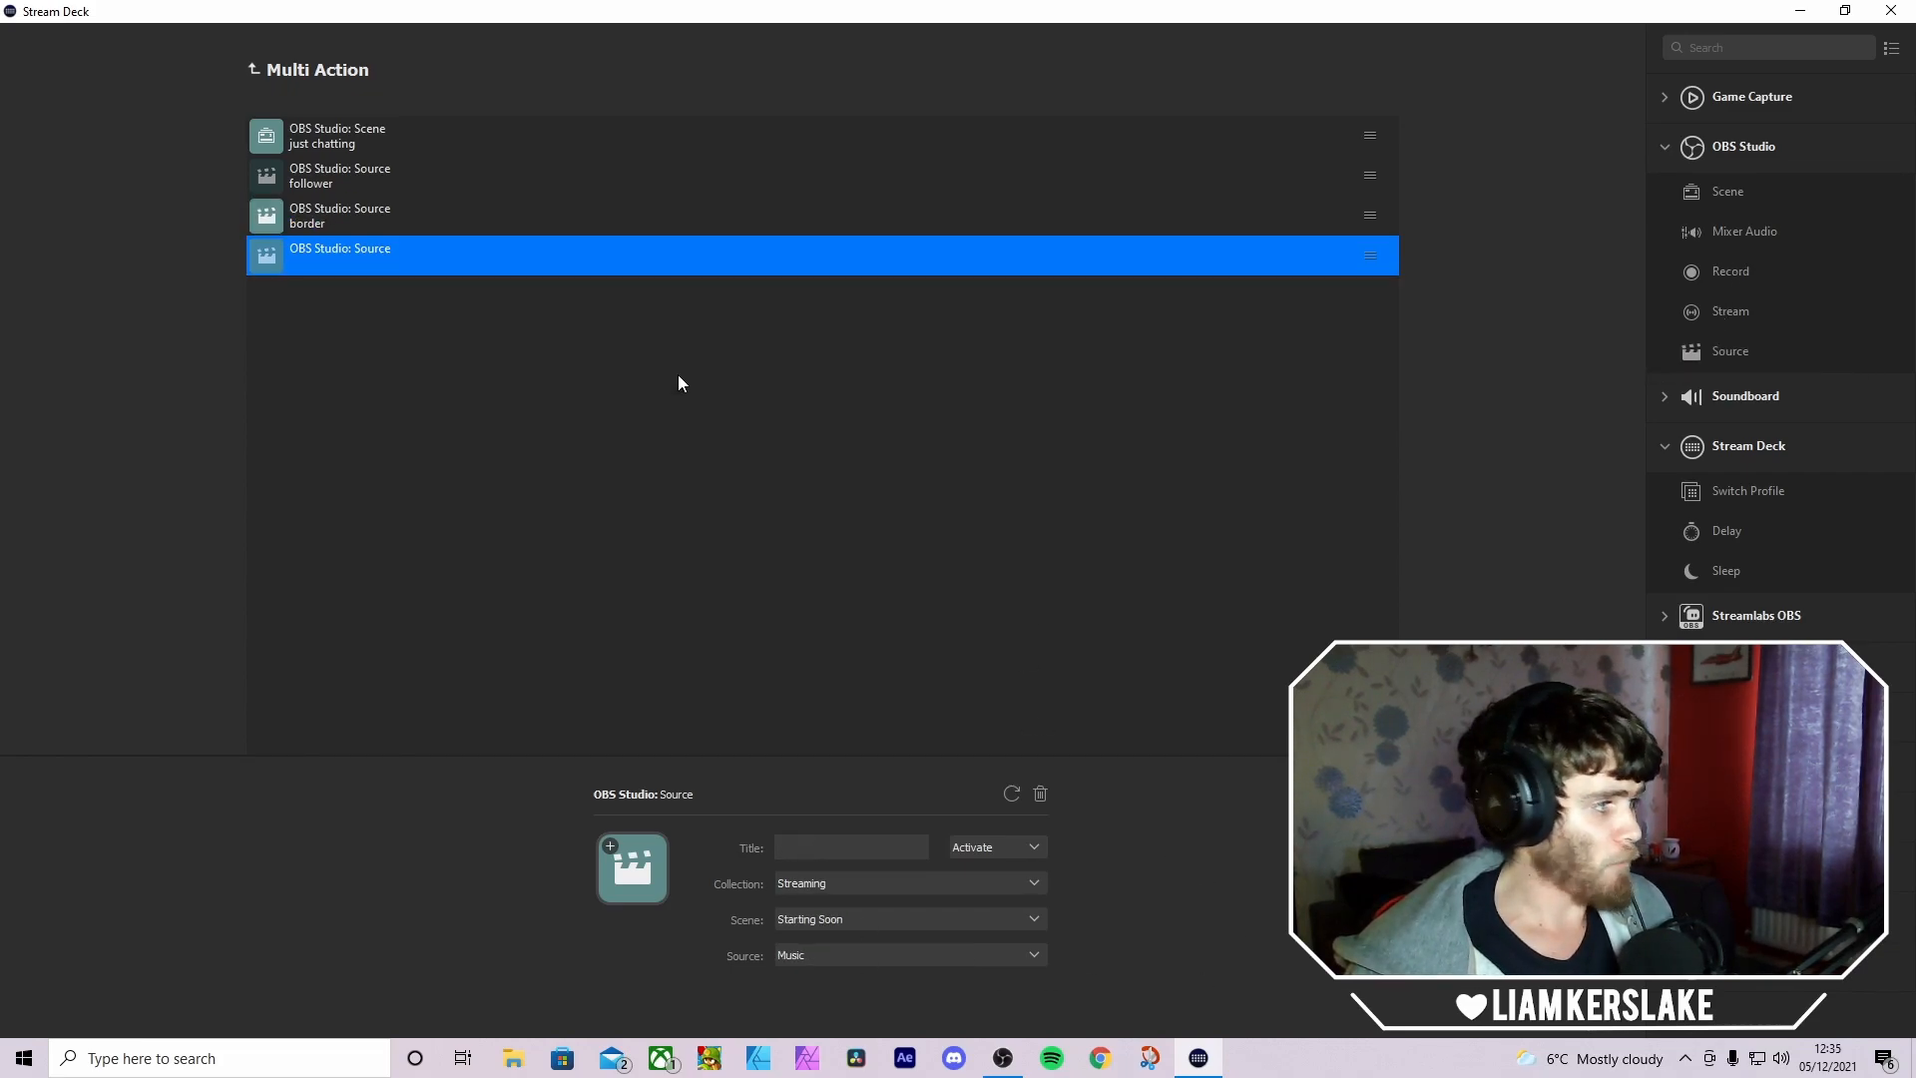
{"action": "left_click", "coordinate": [859, 916]}
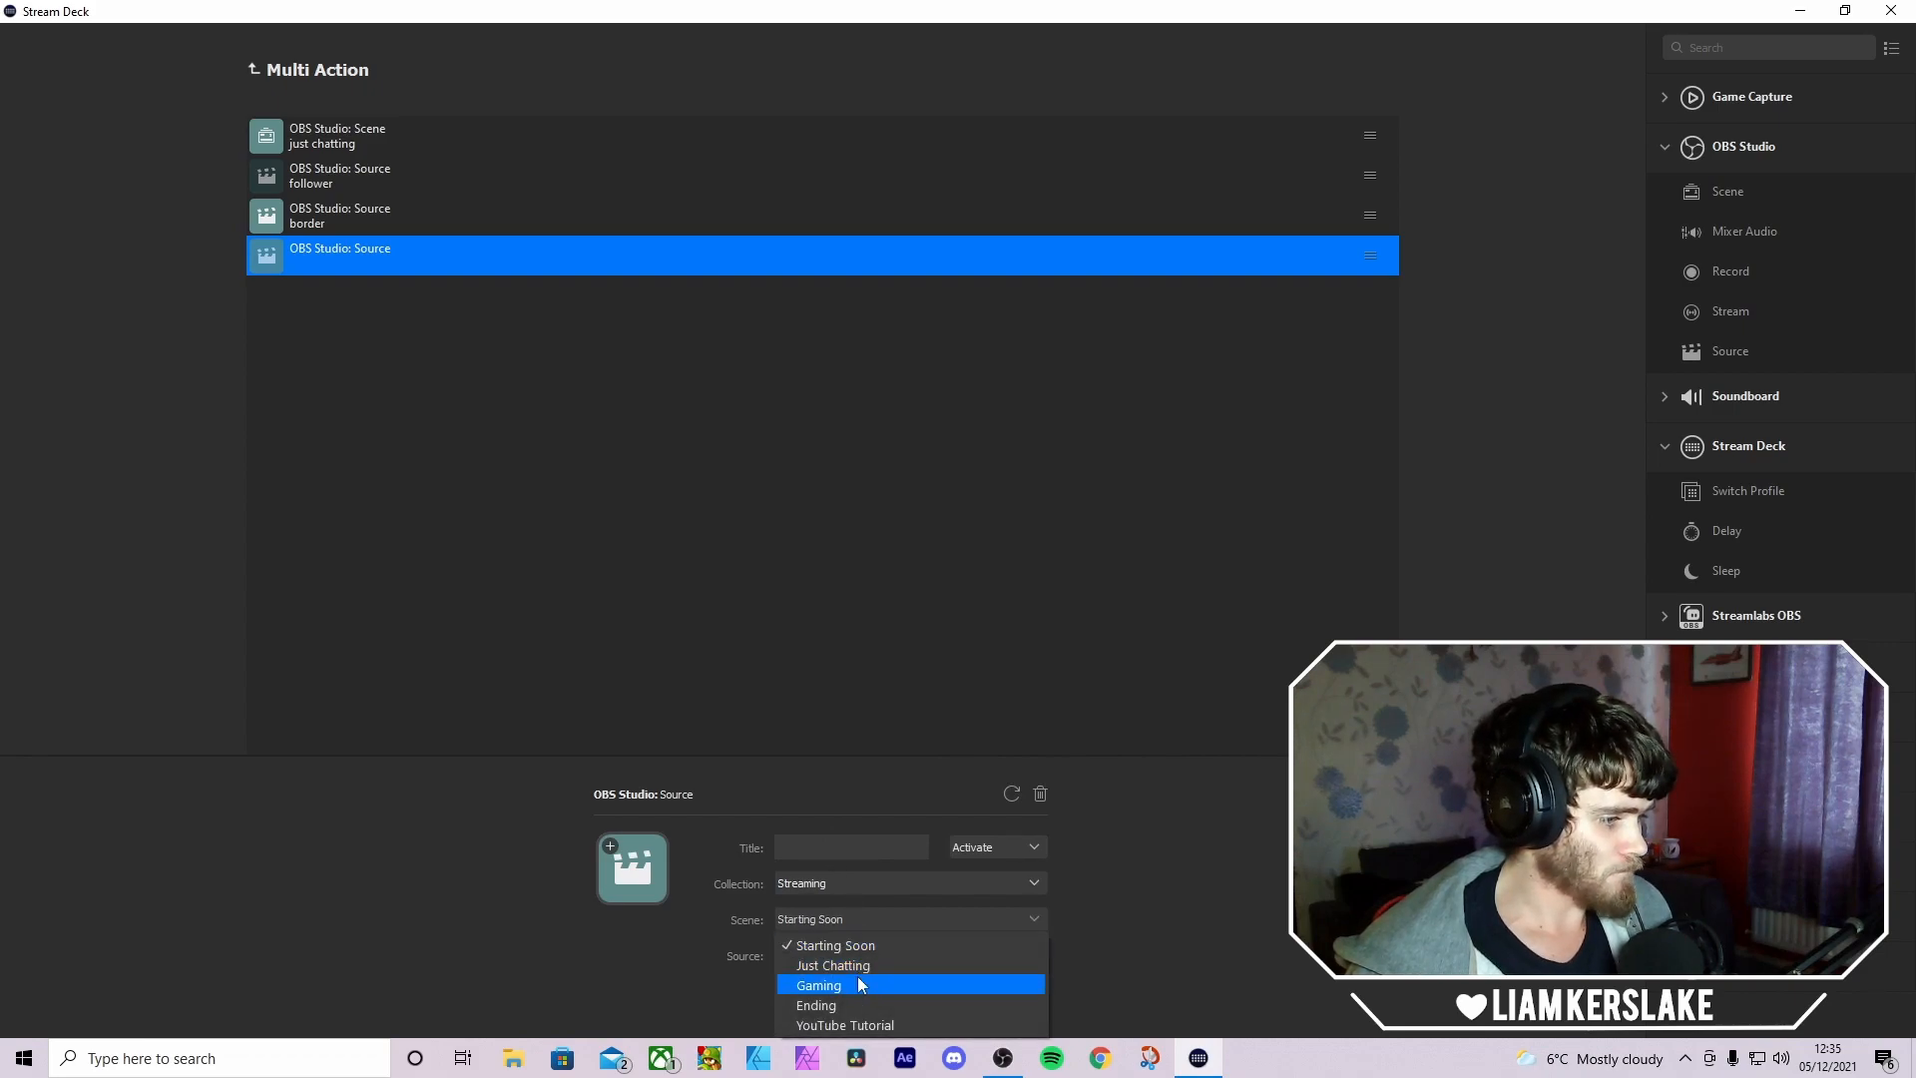
{"action": "left_click", "coordinate": [858, 983]}
{"action": "left_click", "coordinate": [850, 955]}
{"action": "left_click", "coordinate": [904, 668]}
{"action": "left_click", "coordinate": [855, 843]}
{"action": "type", "text": "webcan"}
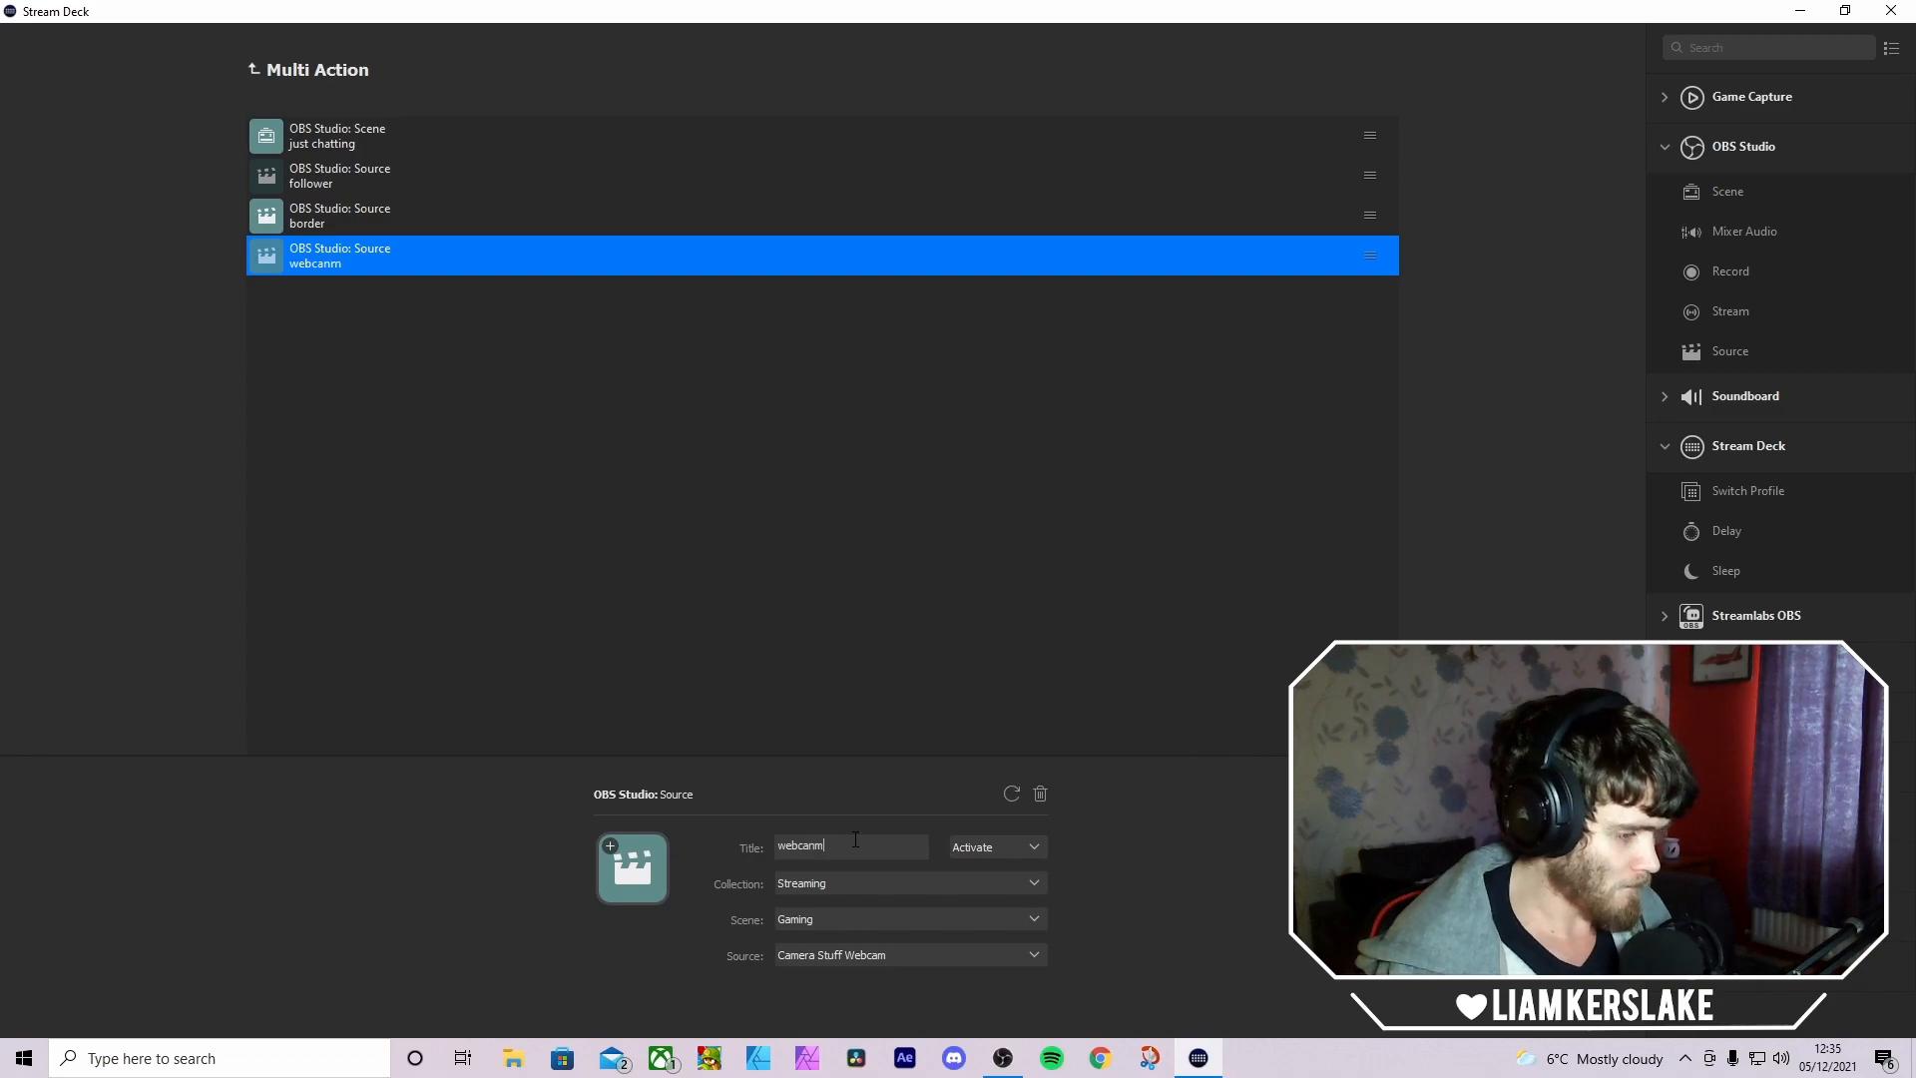
{"action": "key", "text": "BackSpace"}
{"action": "type", "text": "m"}
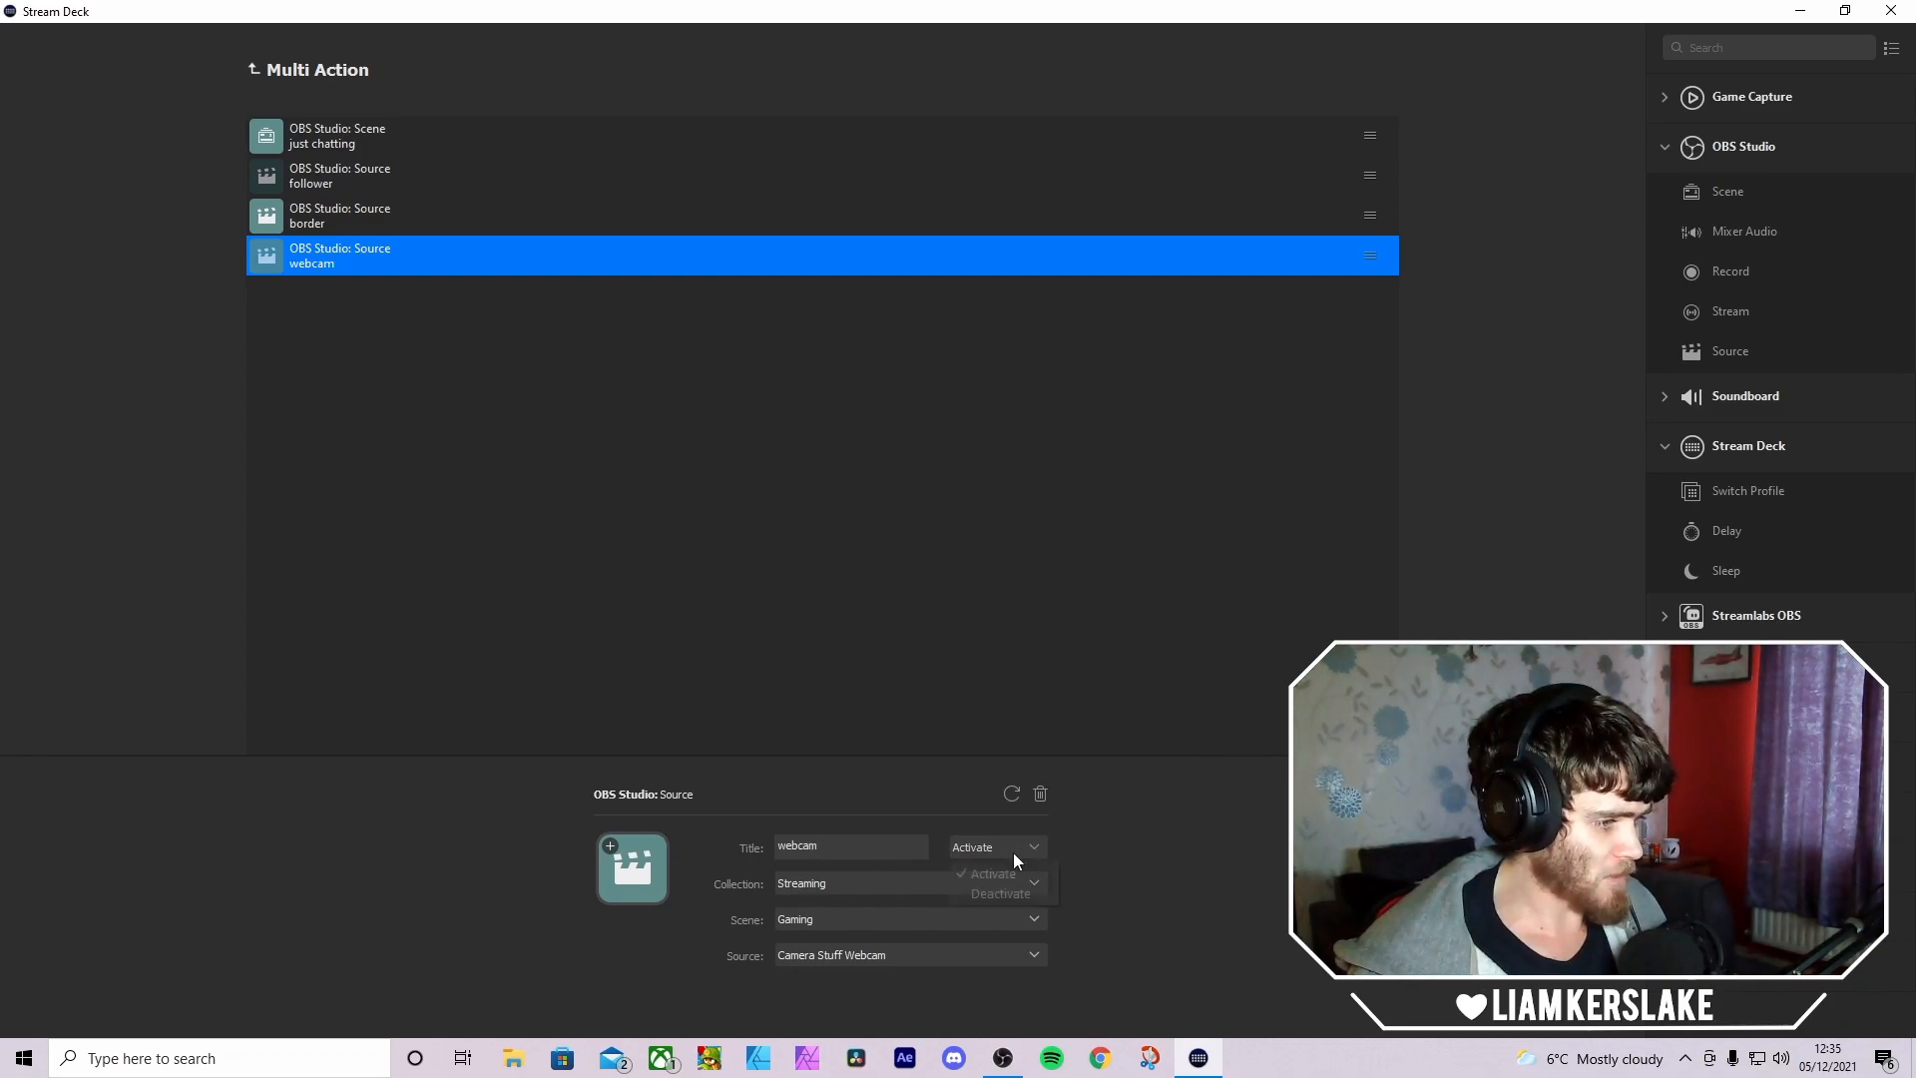
- Set both the webcam and border Source actions to Deactivate
{"action": "left_click", "coordinate": [1013, 894]}
{"action": "left_click", "coordinate": [424, 222]}
{"action": "left_click", "coordinate": [1034, 847]}
{"action": "left_click", "coordinate": [1018, 892]}
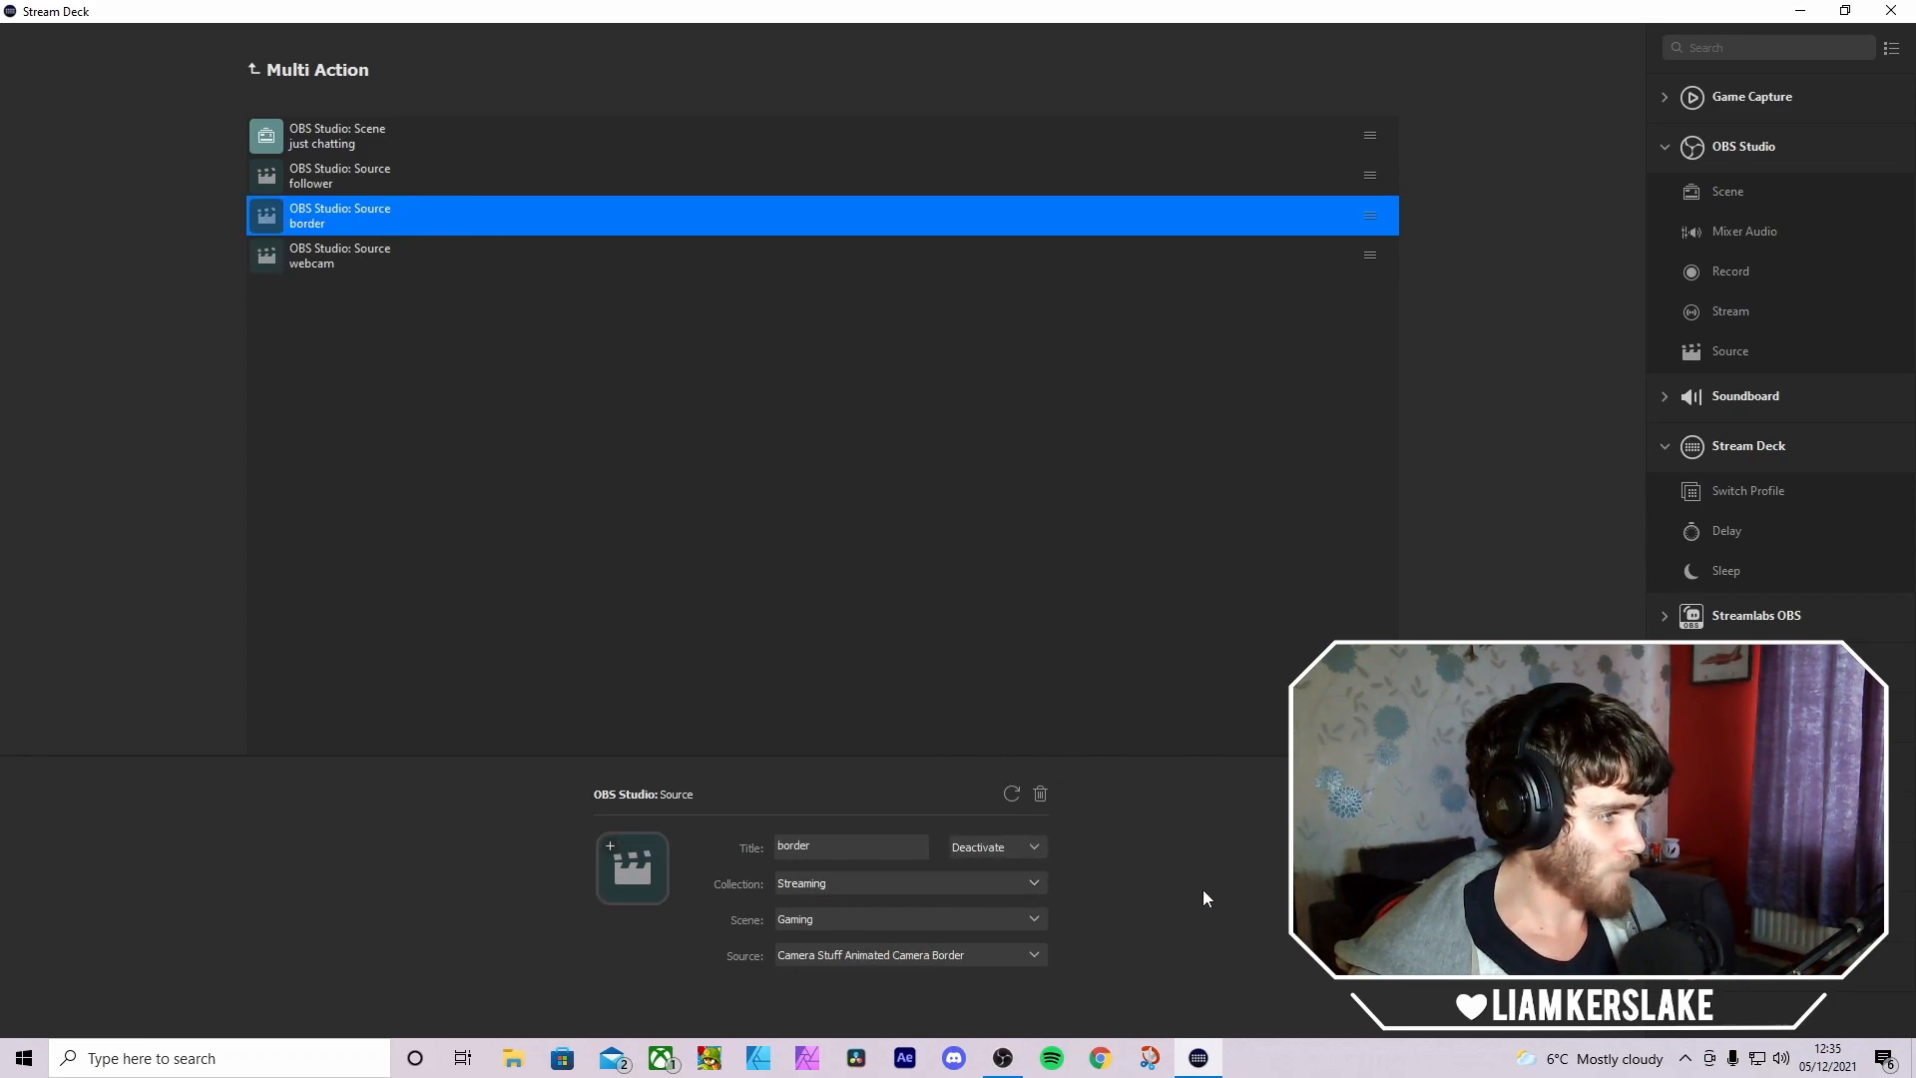
{"action": "left_click", "coordinate": [908, 441]}
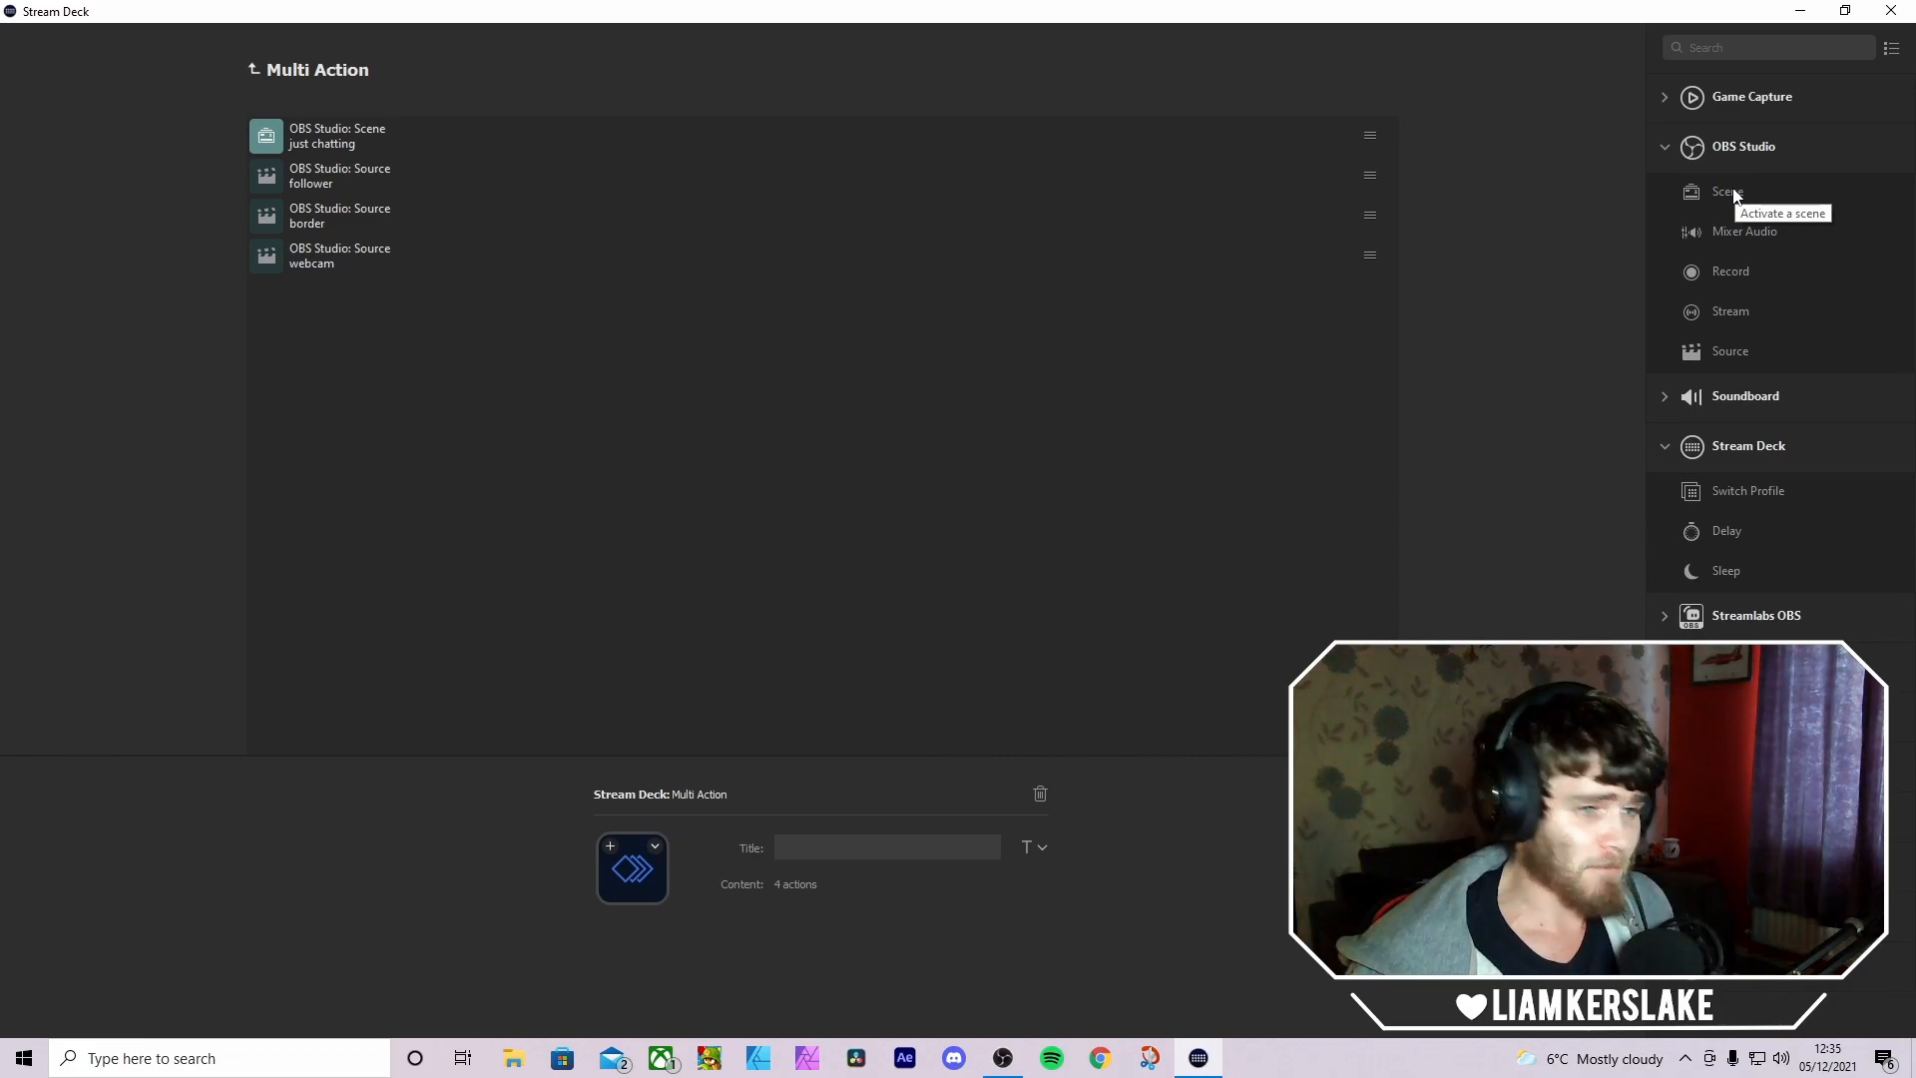
- Add an OBS Scene action titled "gaming" that switches to the Gaming scene, placed after the webcam action
{"action": "left_click_drag", "start_coordinate": [1713, 190], "coordinate": [724, 493]}
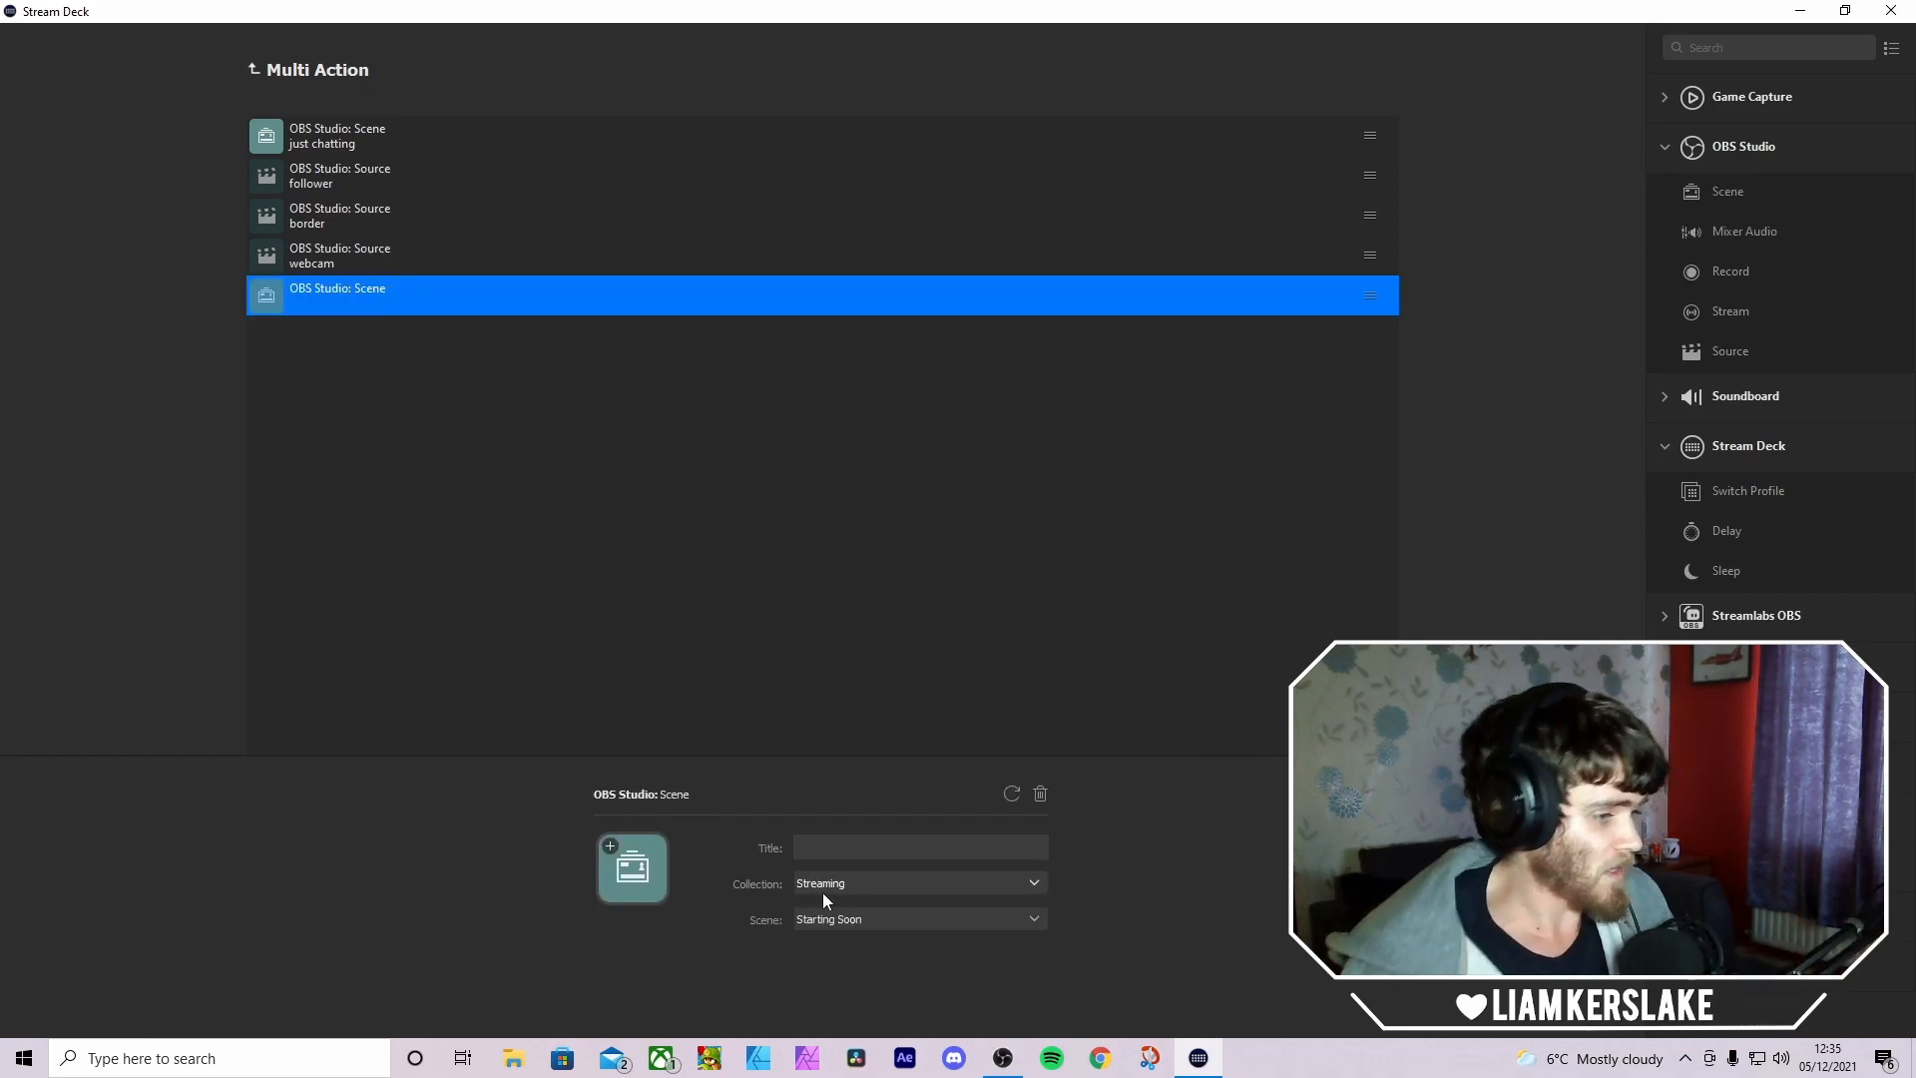
{"action": "left_click", "coordinate": [873, 921]}
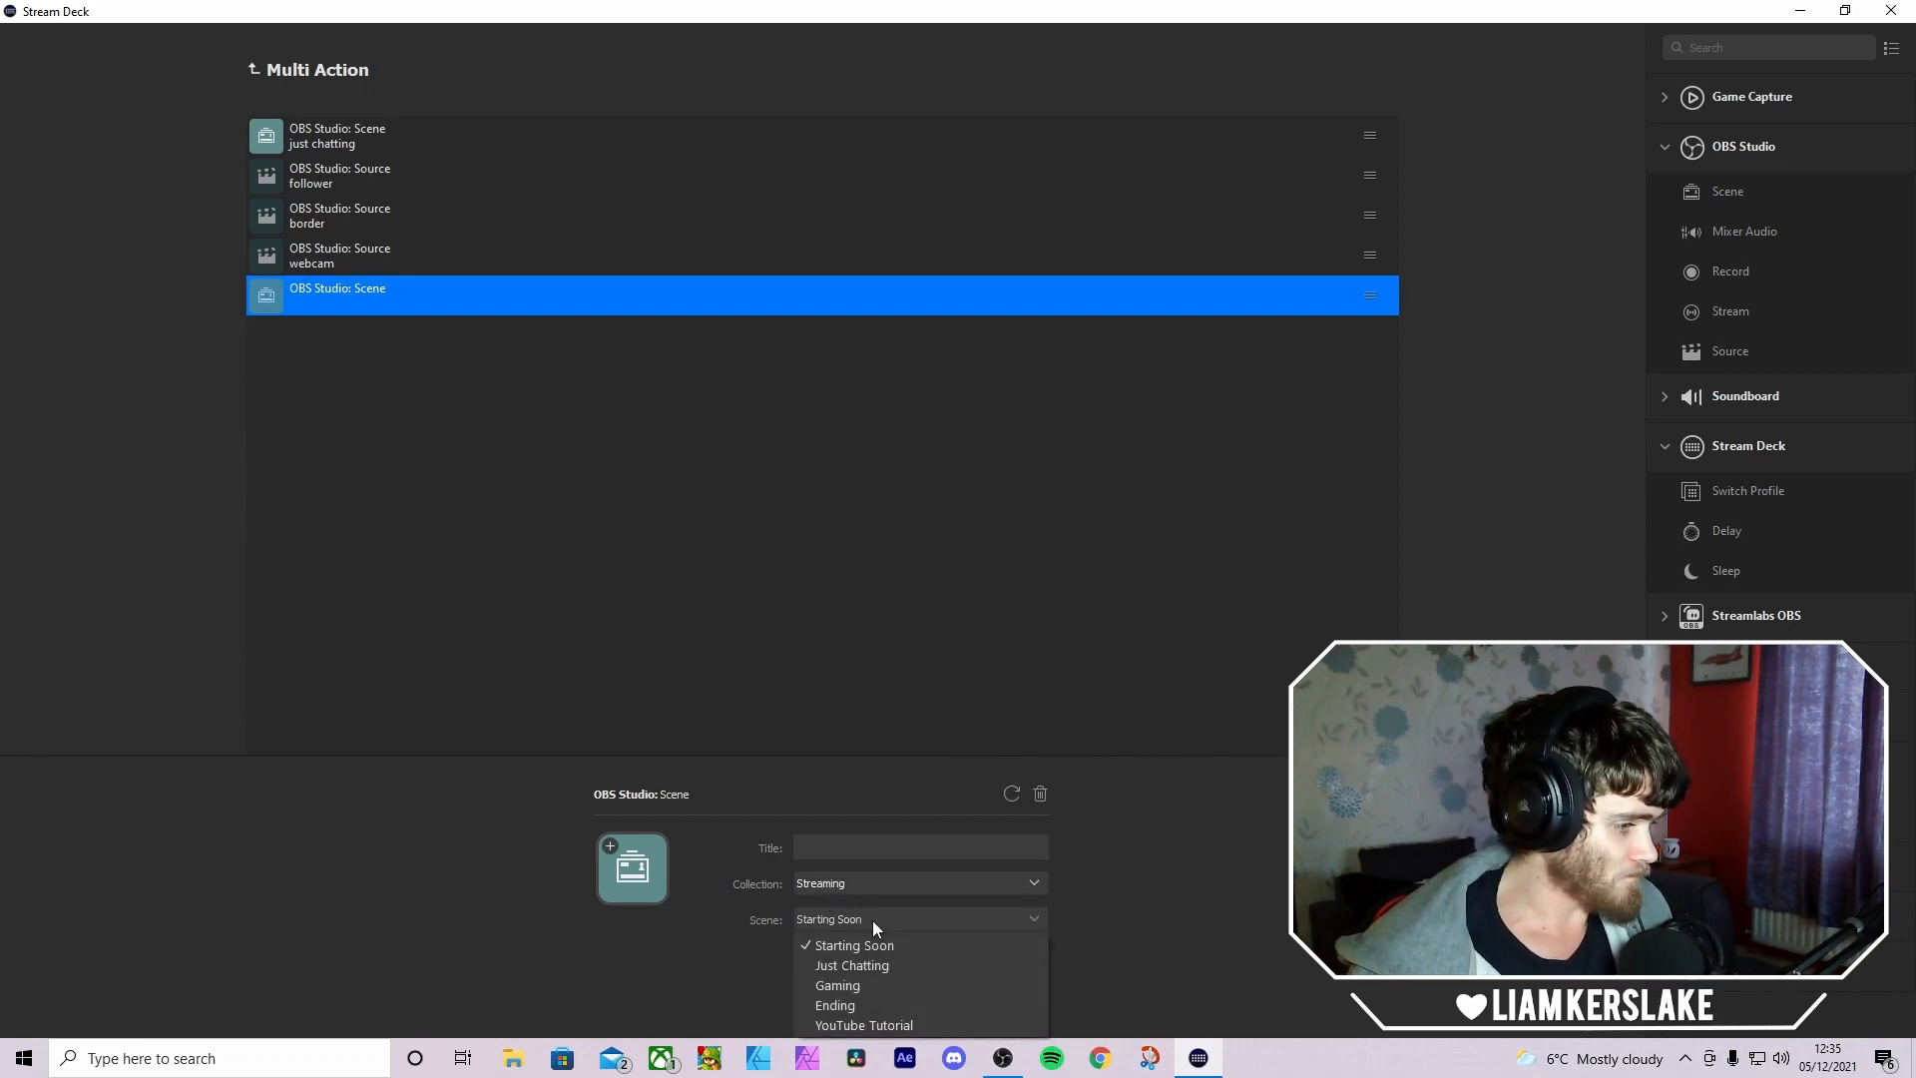
{"action": "left_click", "coordinate": [865, 986]}
{"action": "left_click", "coordinate": [809, 844]}
{"action": "type", "text": "gaming"}
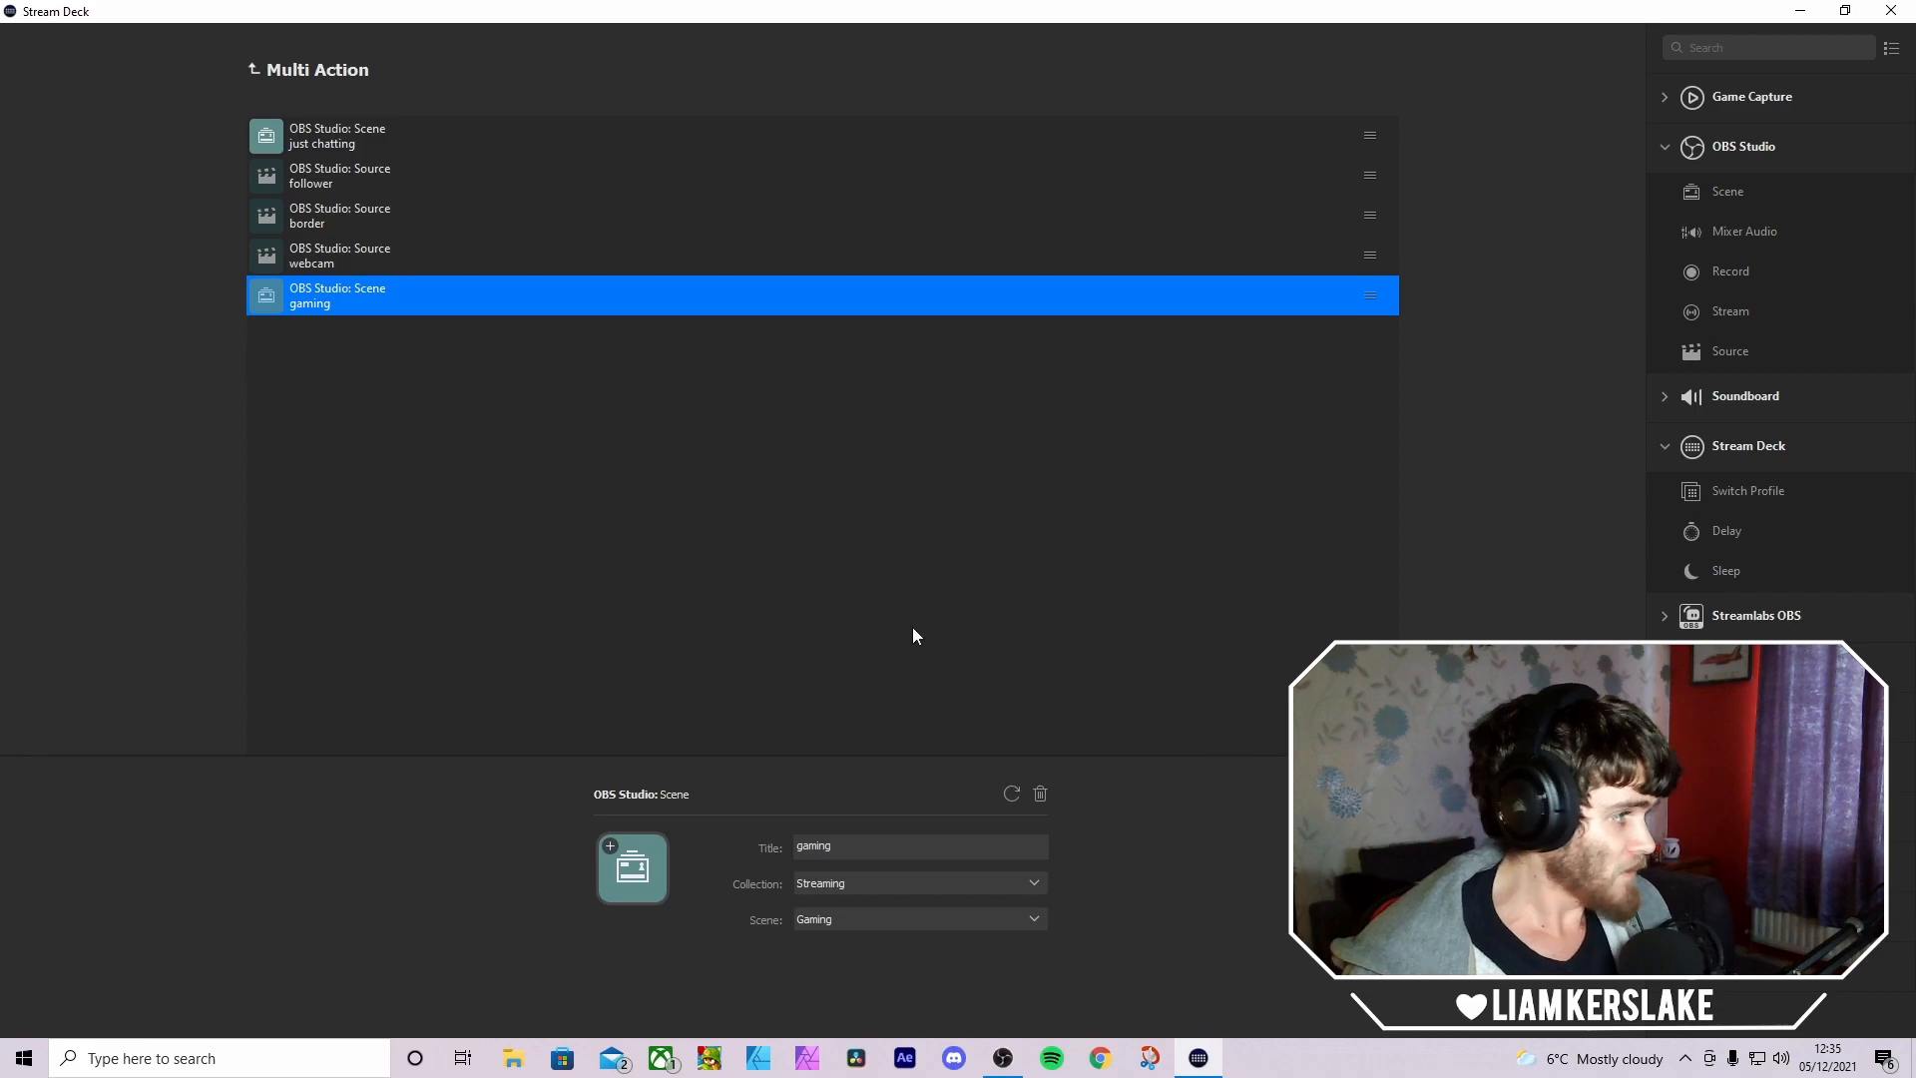
{"action": "left_click", "coordinate": [753, 549]}
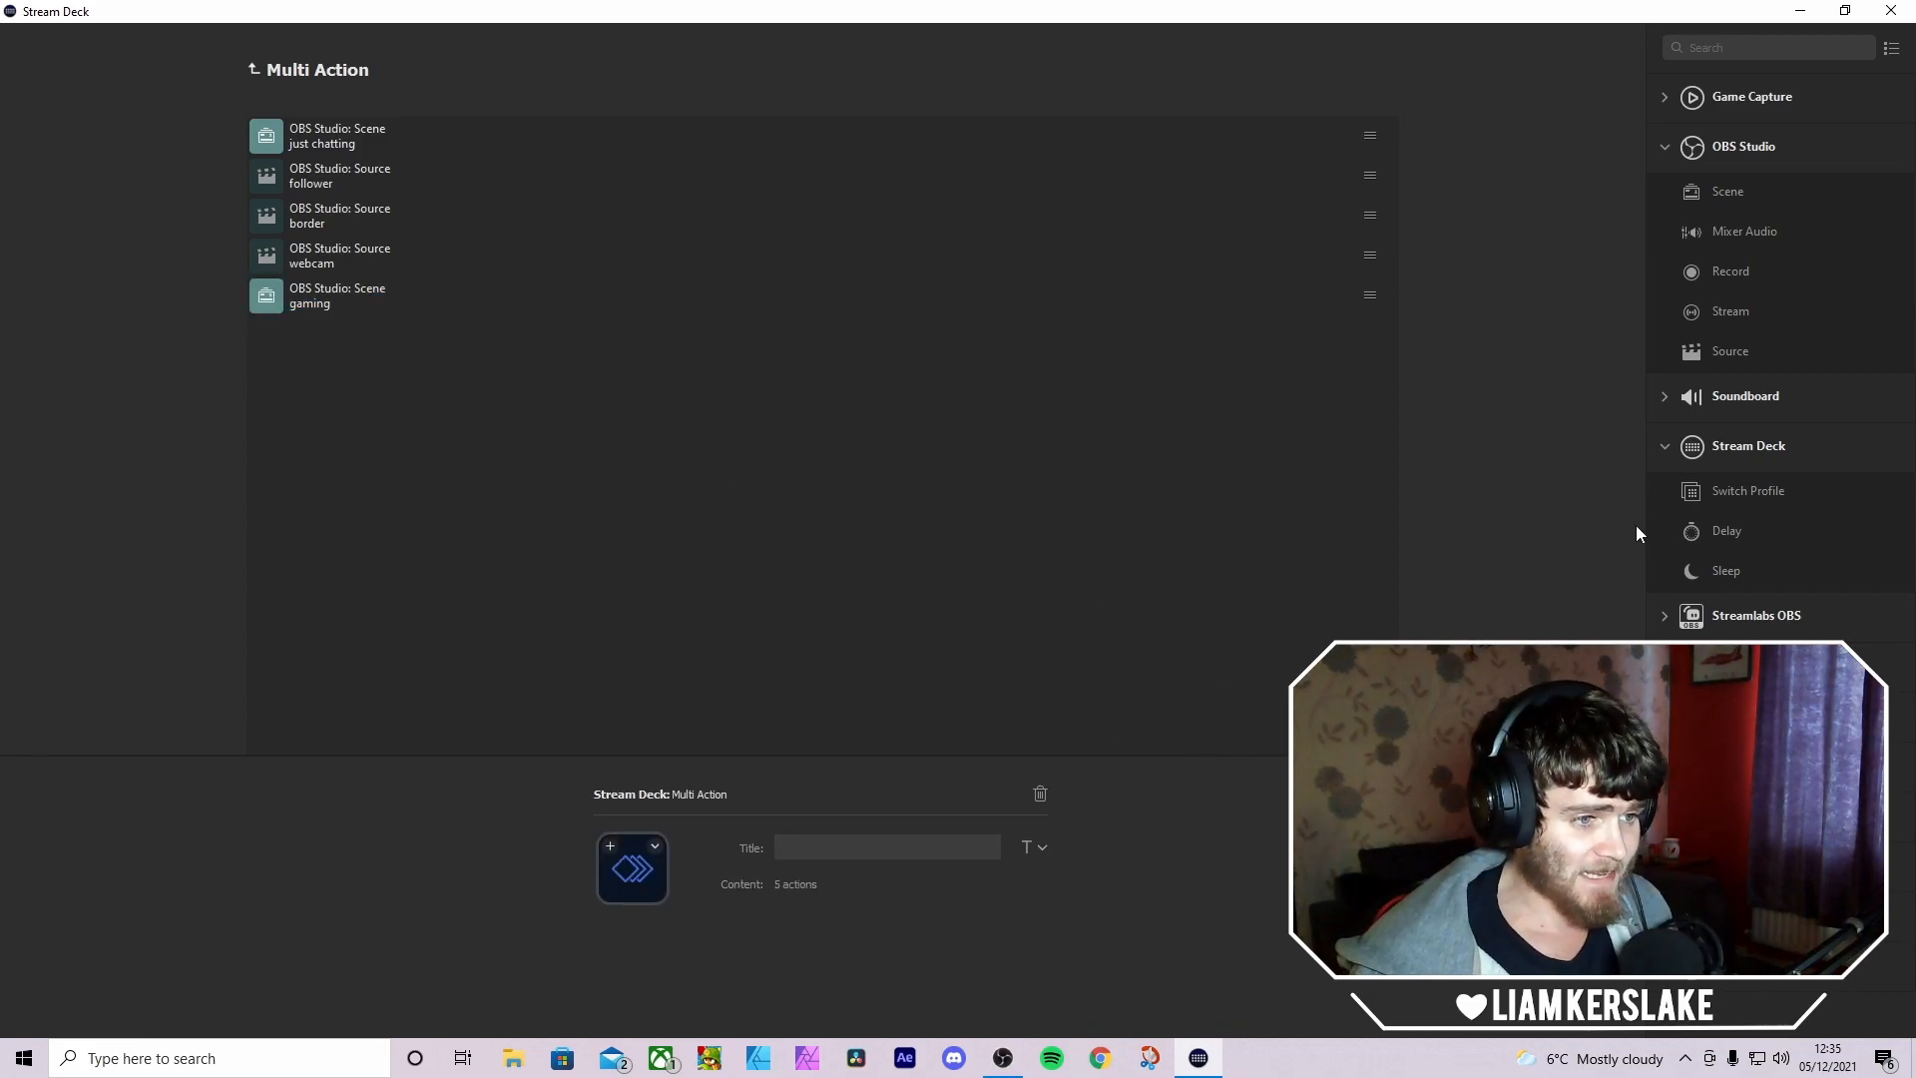
- Add a Delay action of 1250 ms after the gaming Scene action
{"action": "left_click_drag", "start_coordinate": [1725, 533], "coordinate": [699, 499]}
{"action": "left_click", "coordinate": [831, 883]}
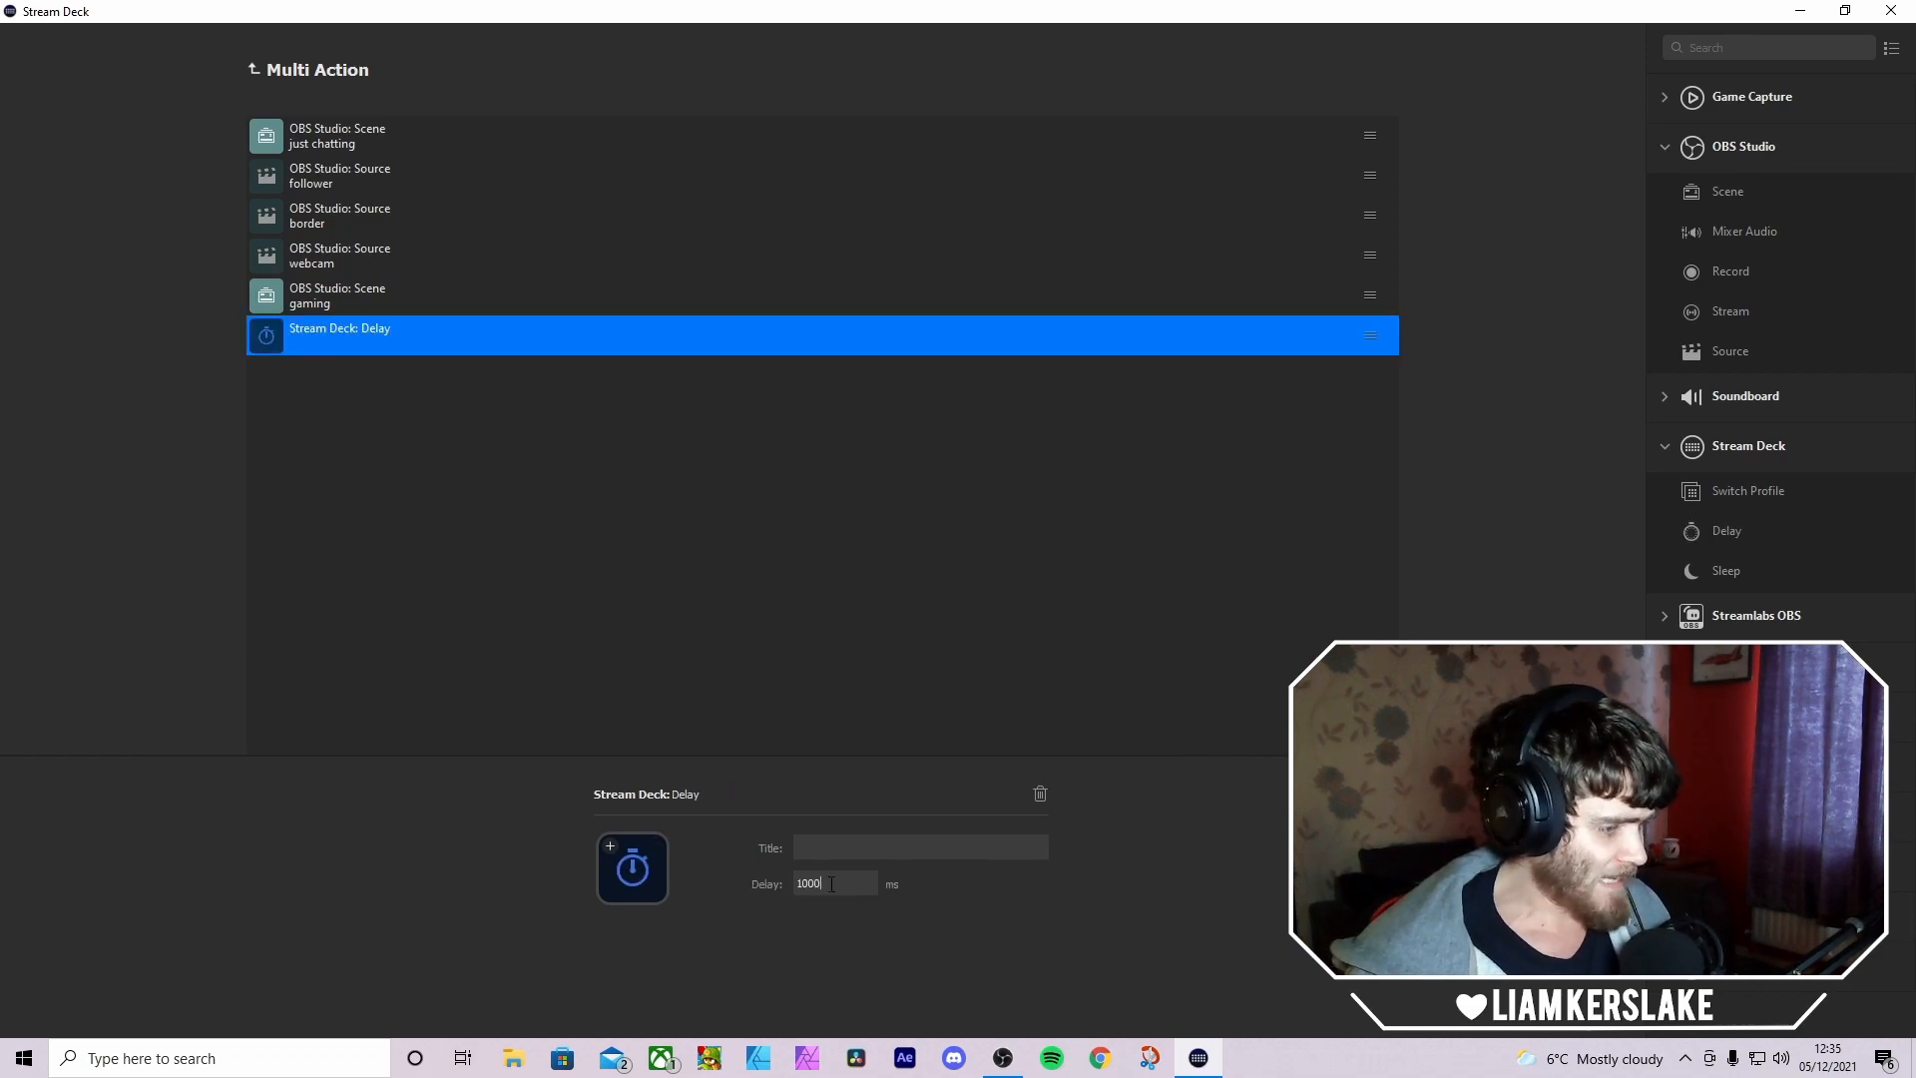
{"action": "key", "text": "BackSpace"}
{"action": "key", "text": "BackSpace"}
{"action": "key", "text": "BackSpace"}
{"action": "type", "text": "250"}
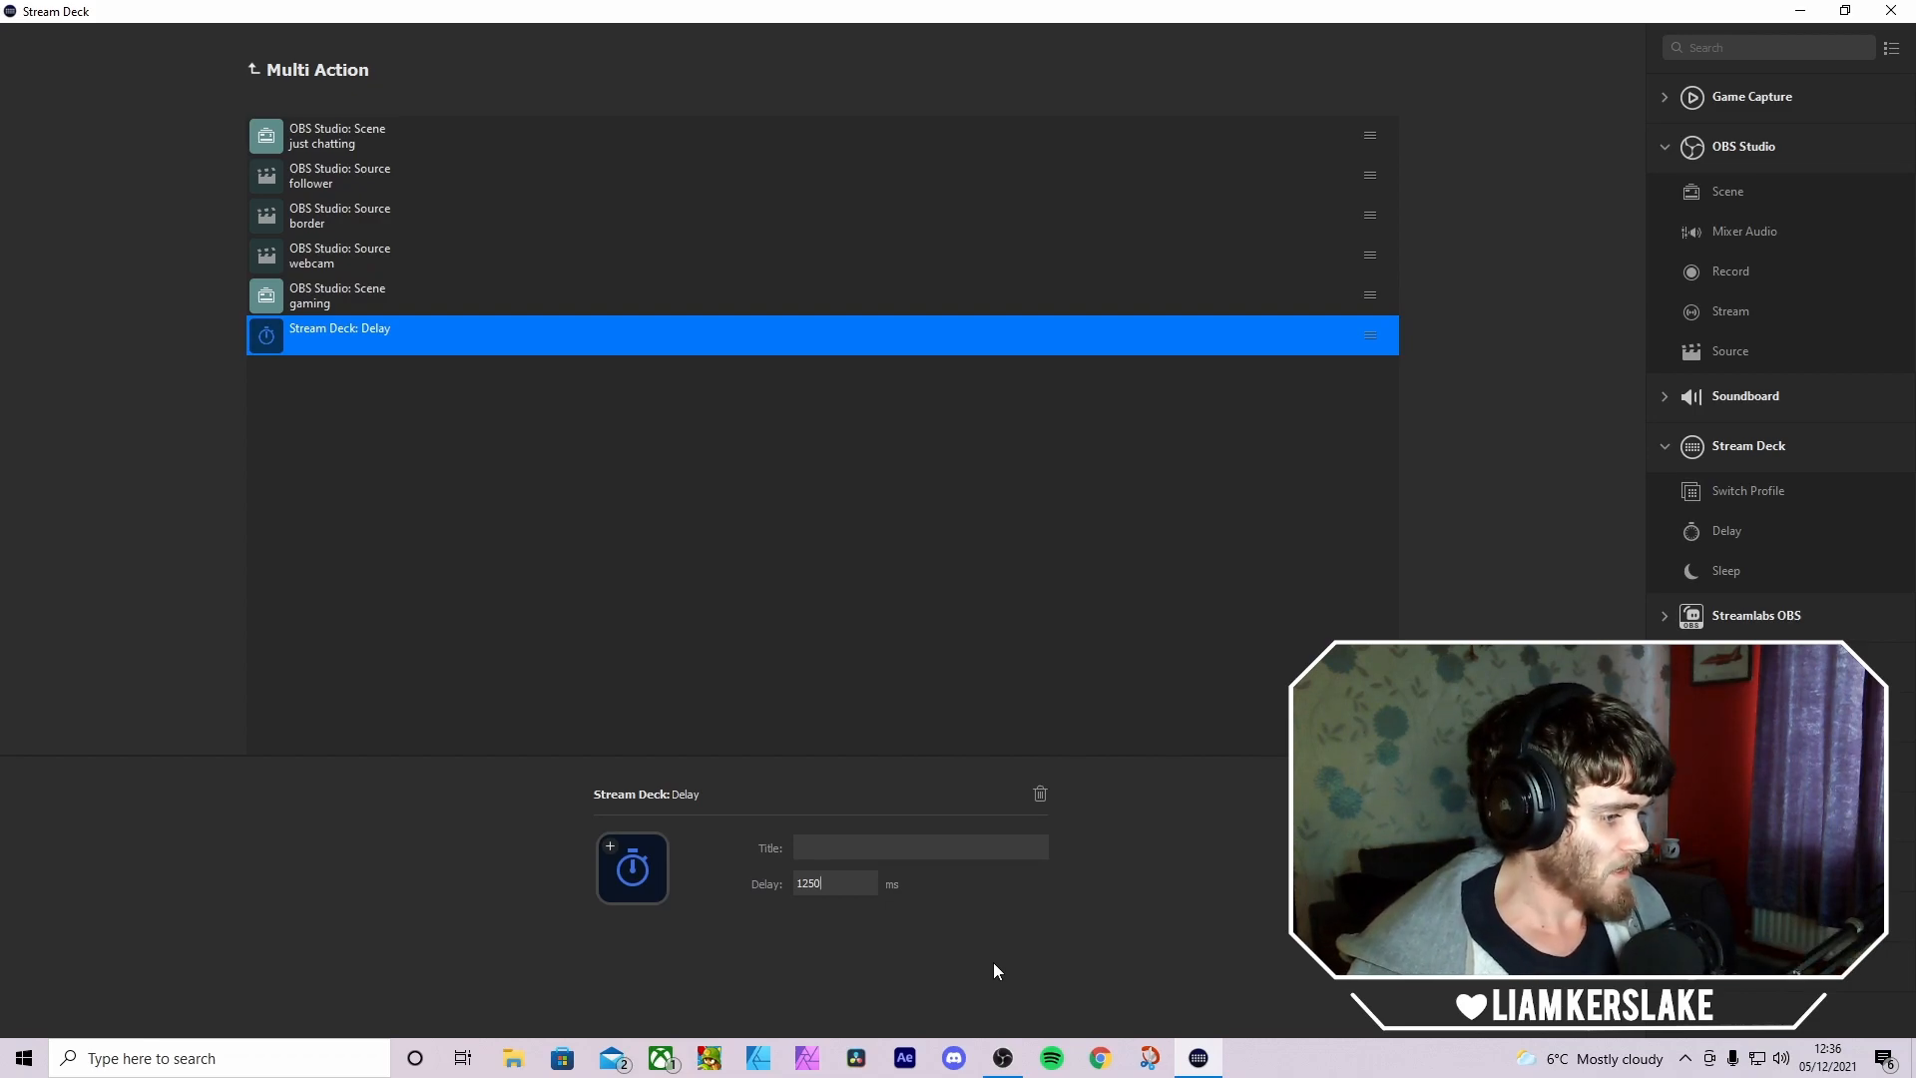
{"action": "left_click", "coordinate": [844, 612]}
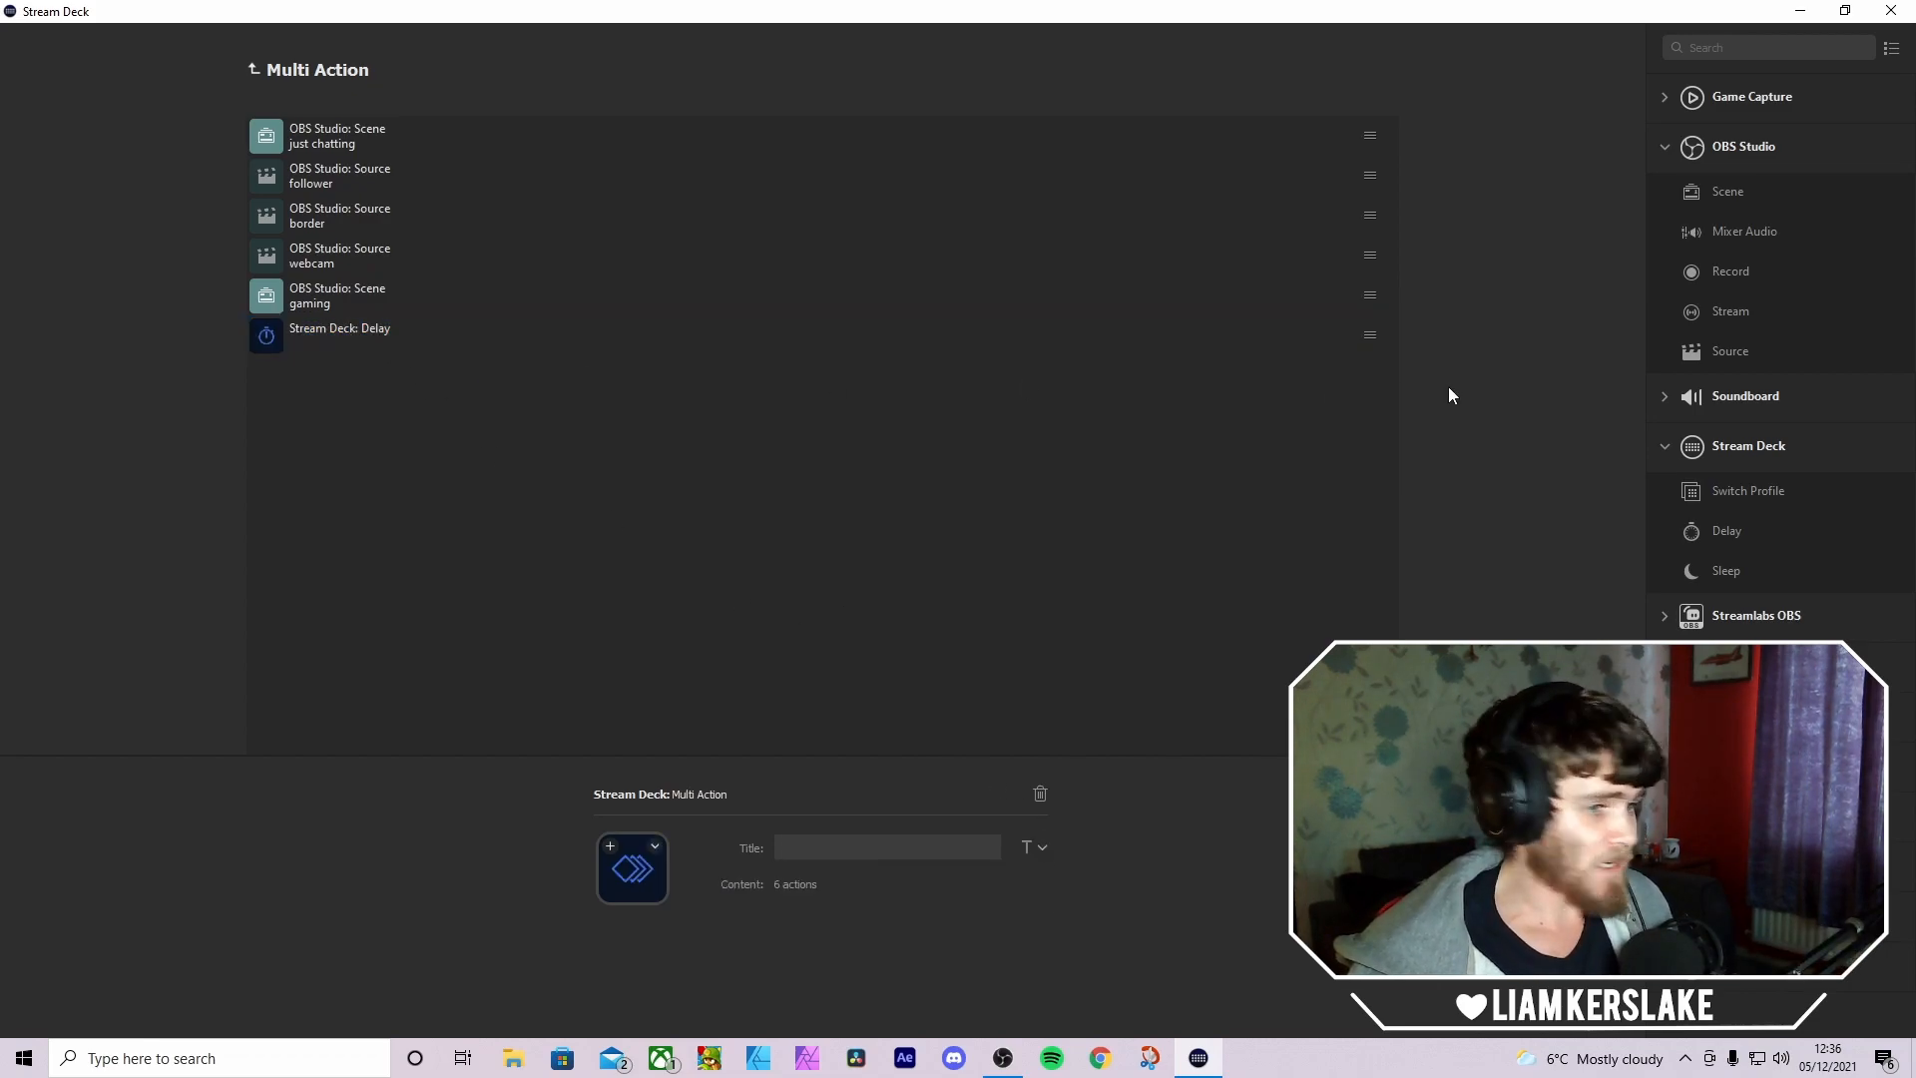
- Add an activating Source action titled "border 2" targeting Camera Stuff Animated Camera Border in the Gaming scene
{"action": "left_click_drag", "start_coordinate": [1723, 201], "coordinate": [501, 412]}
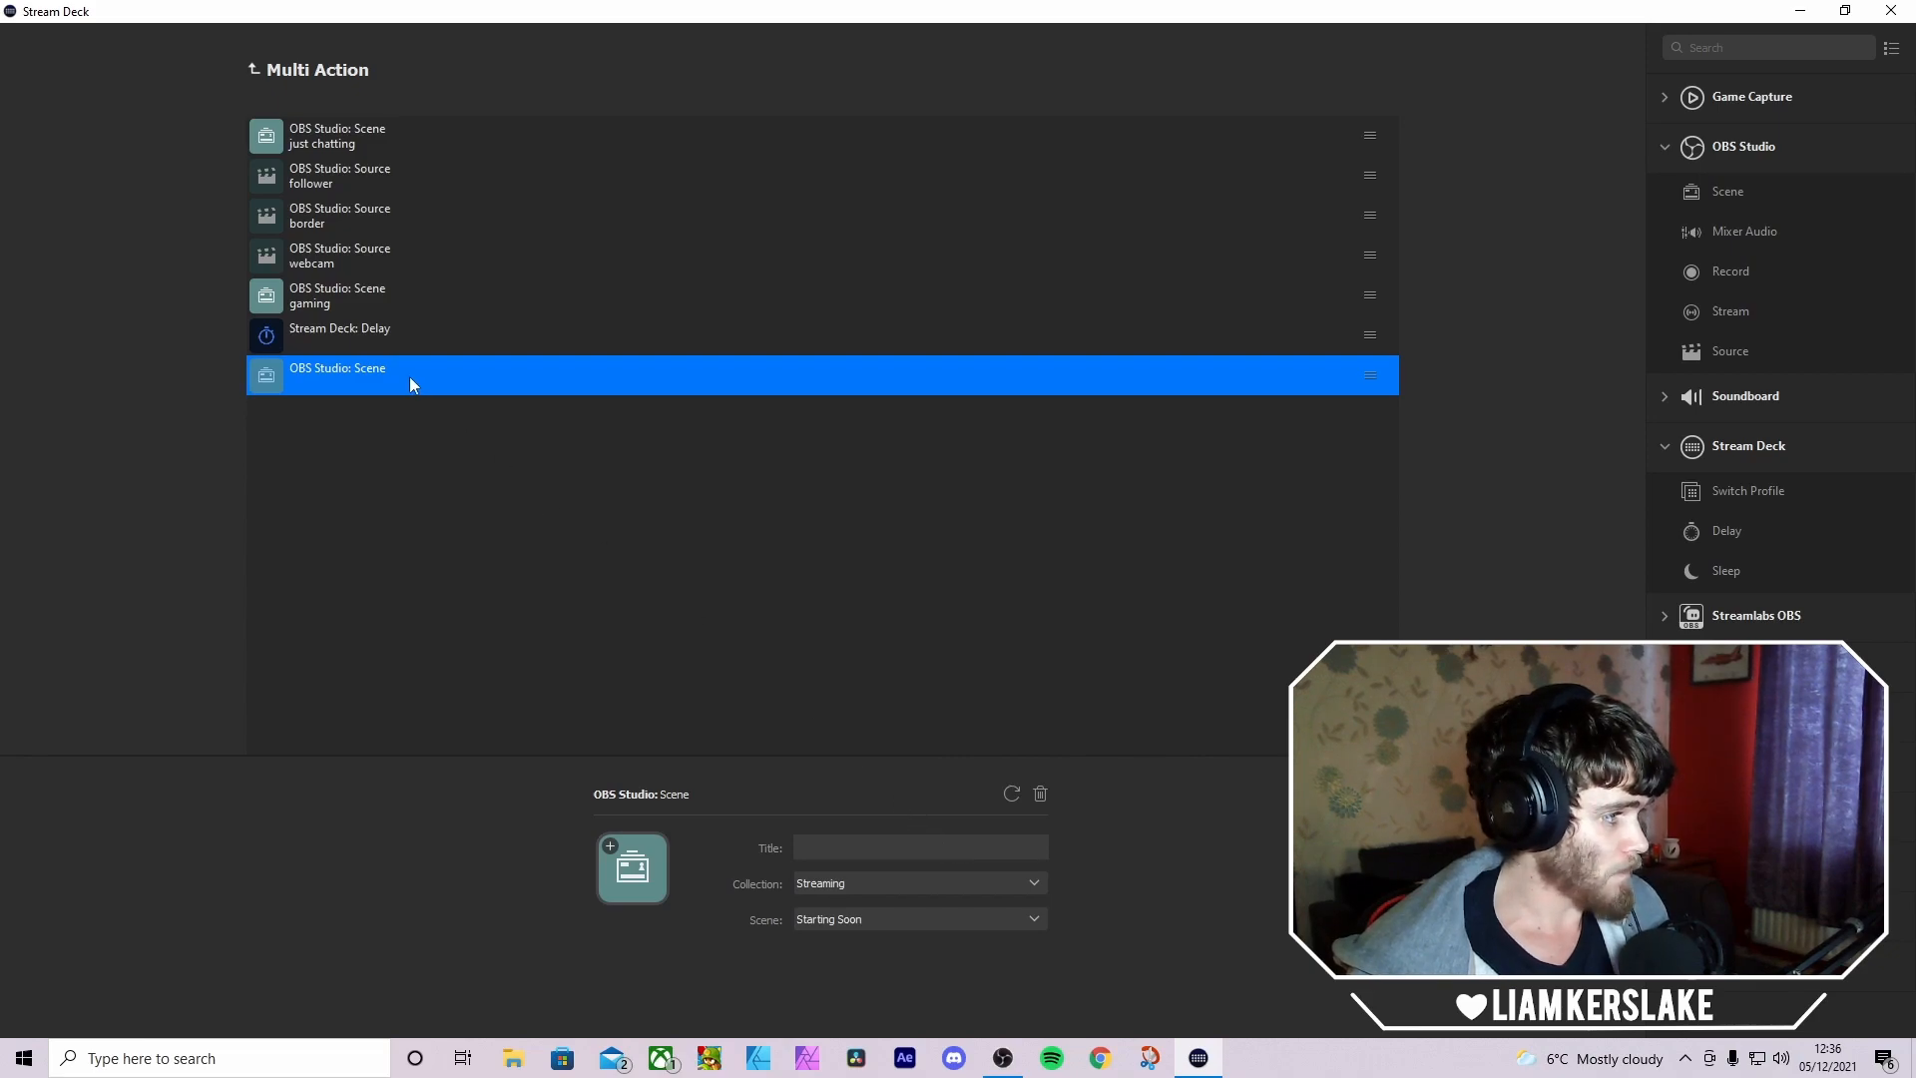
{"action": "left_click_drag", "start_coordinate": [410, 375], "coordinate": [1799, 290]}
{"action": "left_click_drag", "start_coordinate": [1741, 353], "coordinate": [639, 523]}
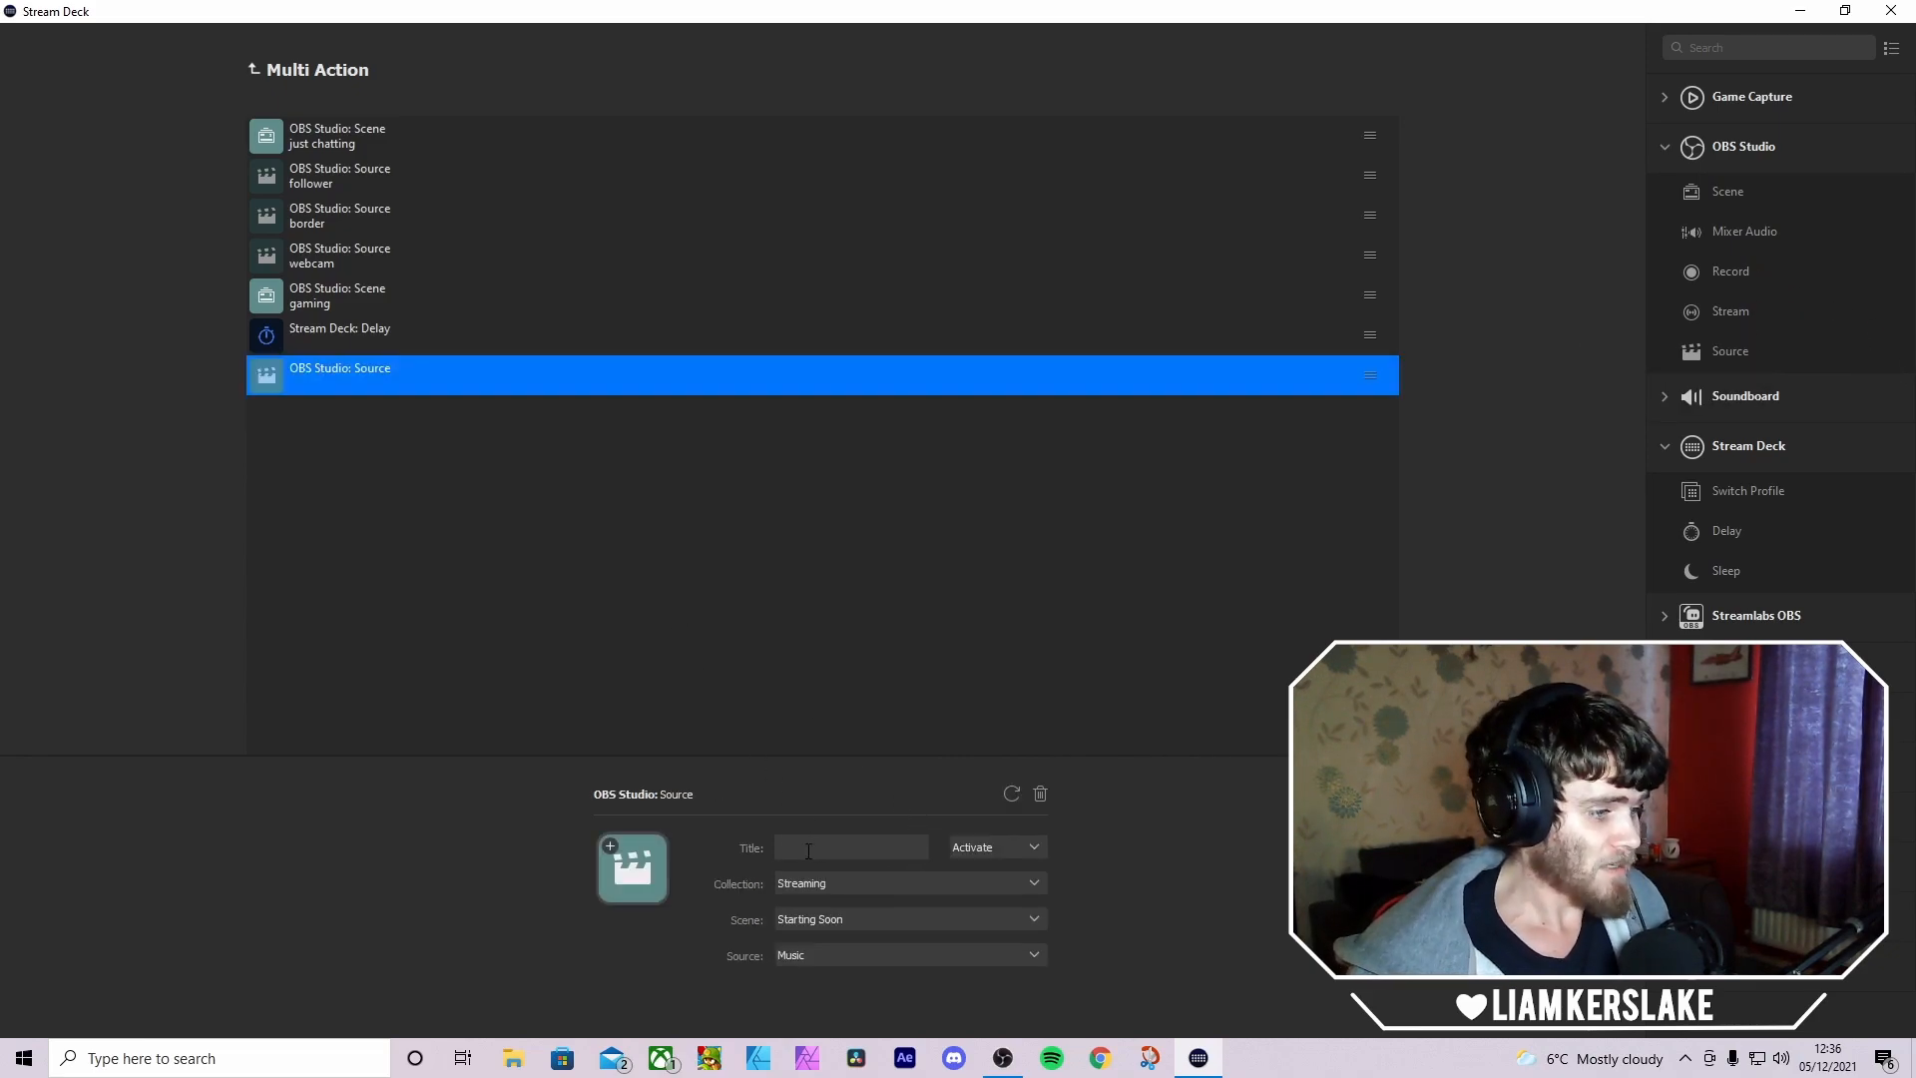
{"action": "left_click", "coordinate": [842, 919]}
{"action": "left_click", "coordinate": [846, 986]}
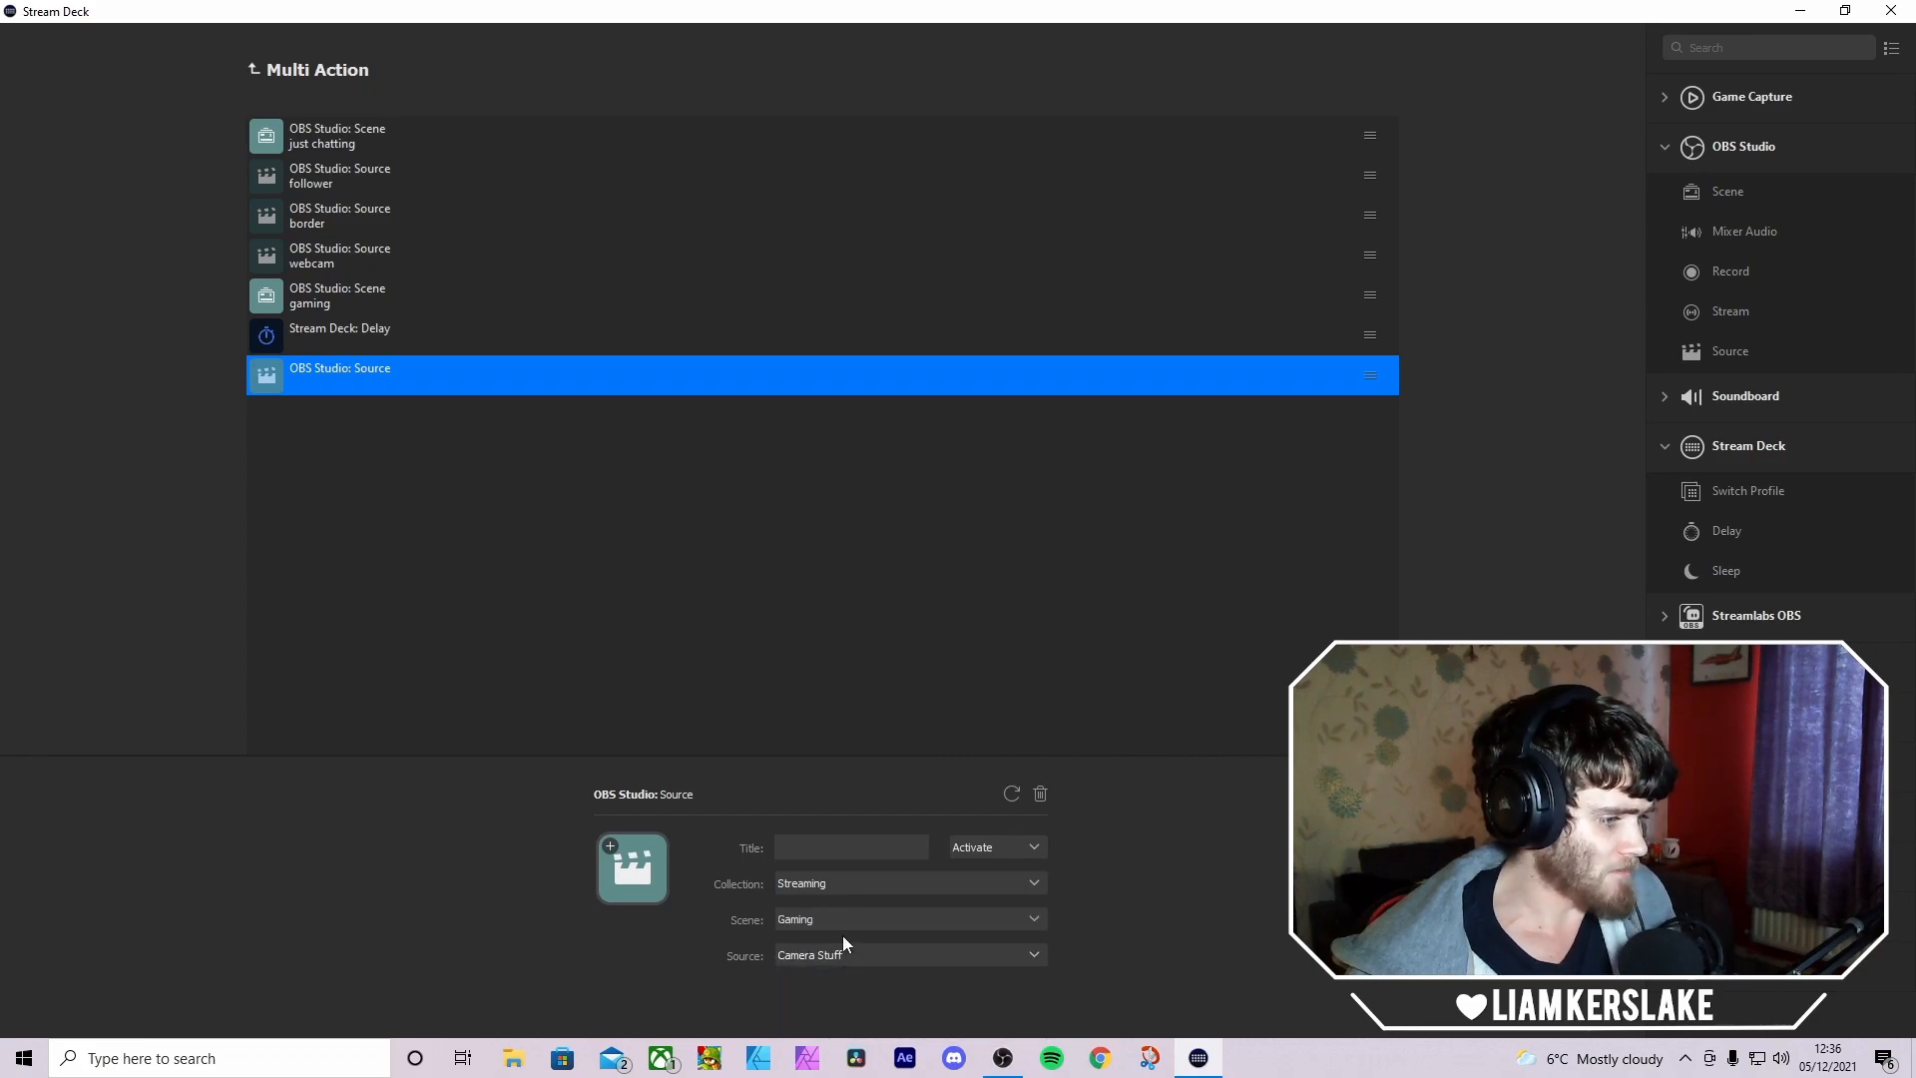
{"action": "left_click", "coordinate": [848, 953]}
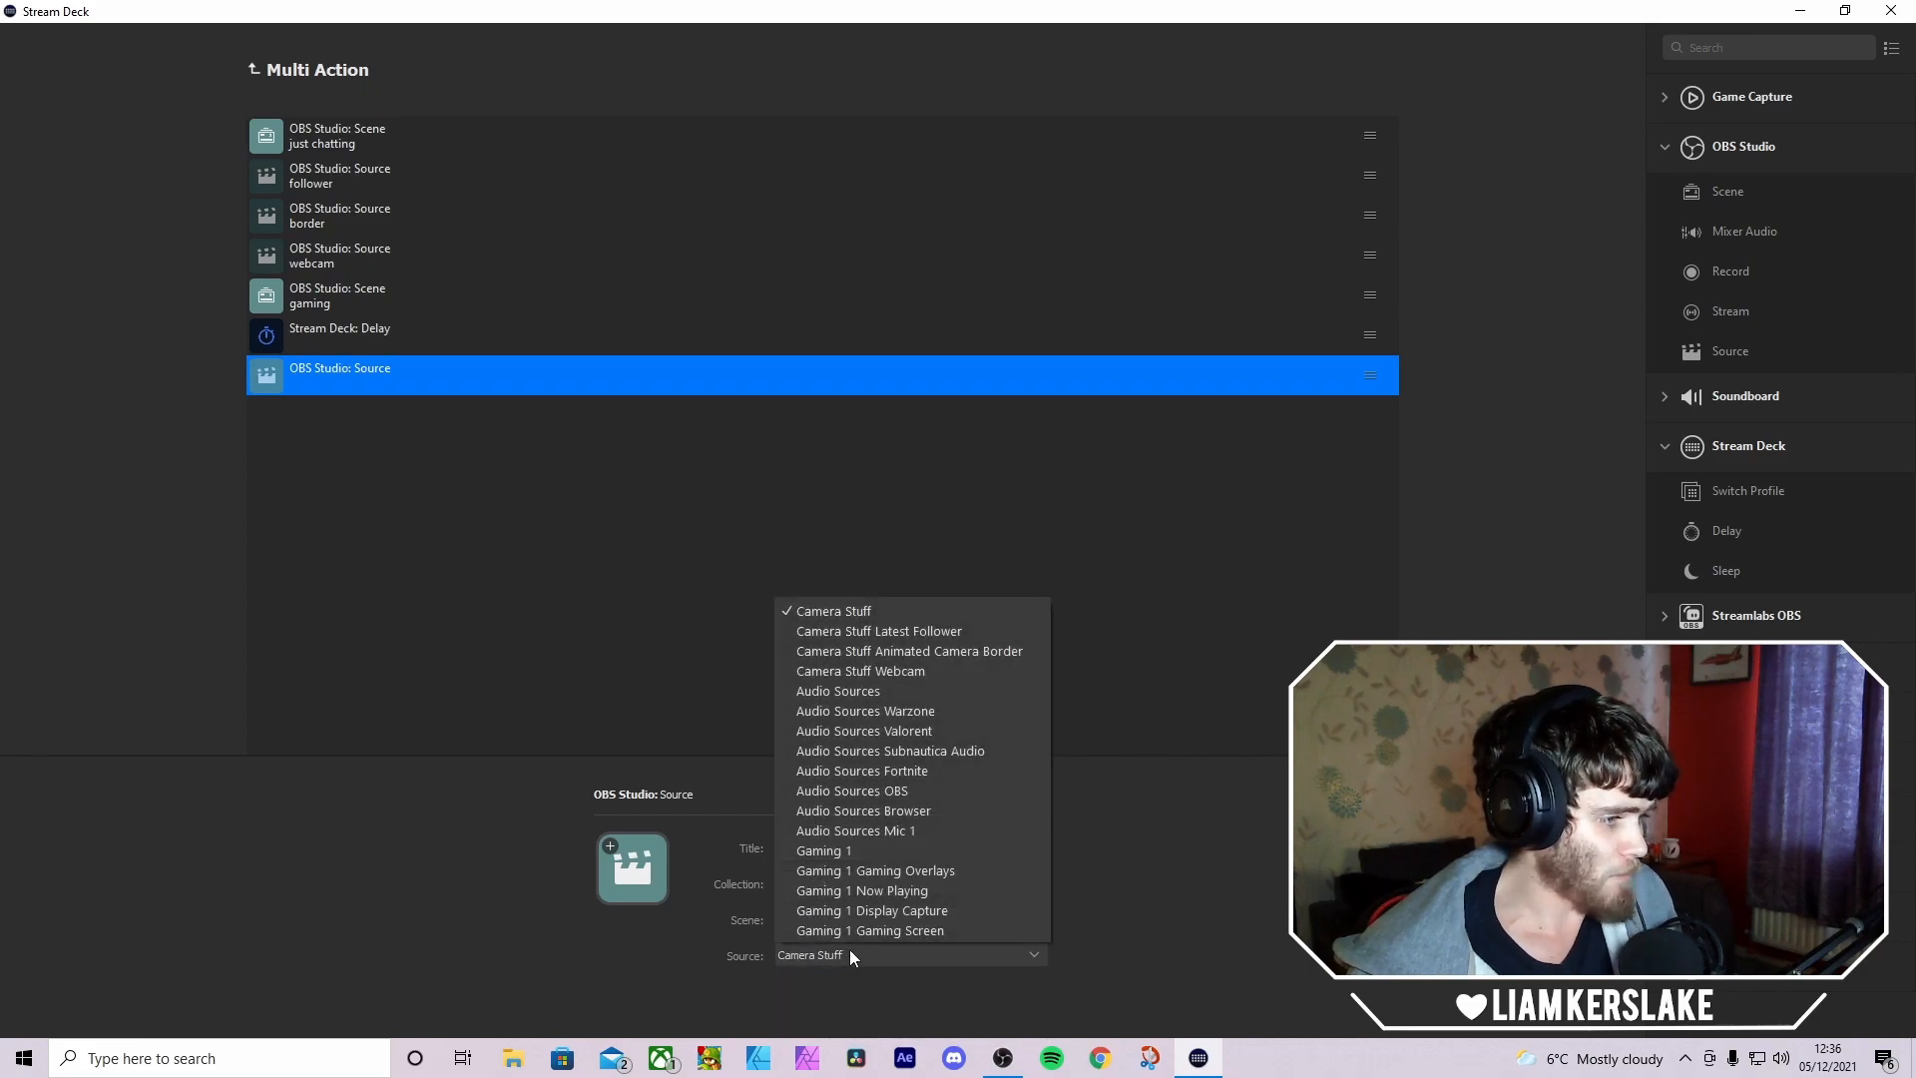
{"action": "left_click", "coordinate": [927, 651]}
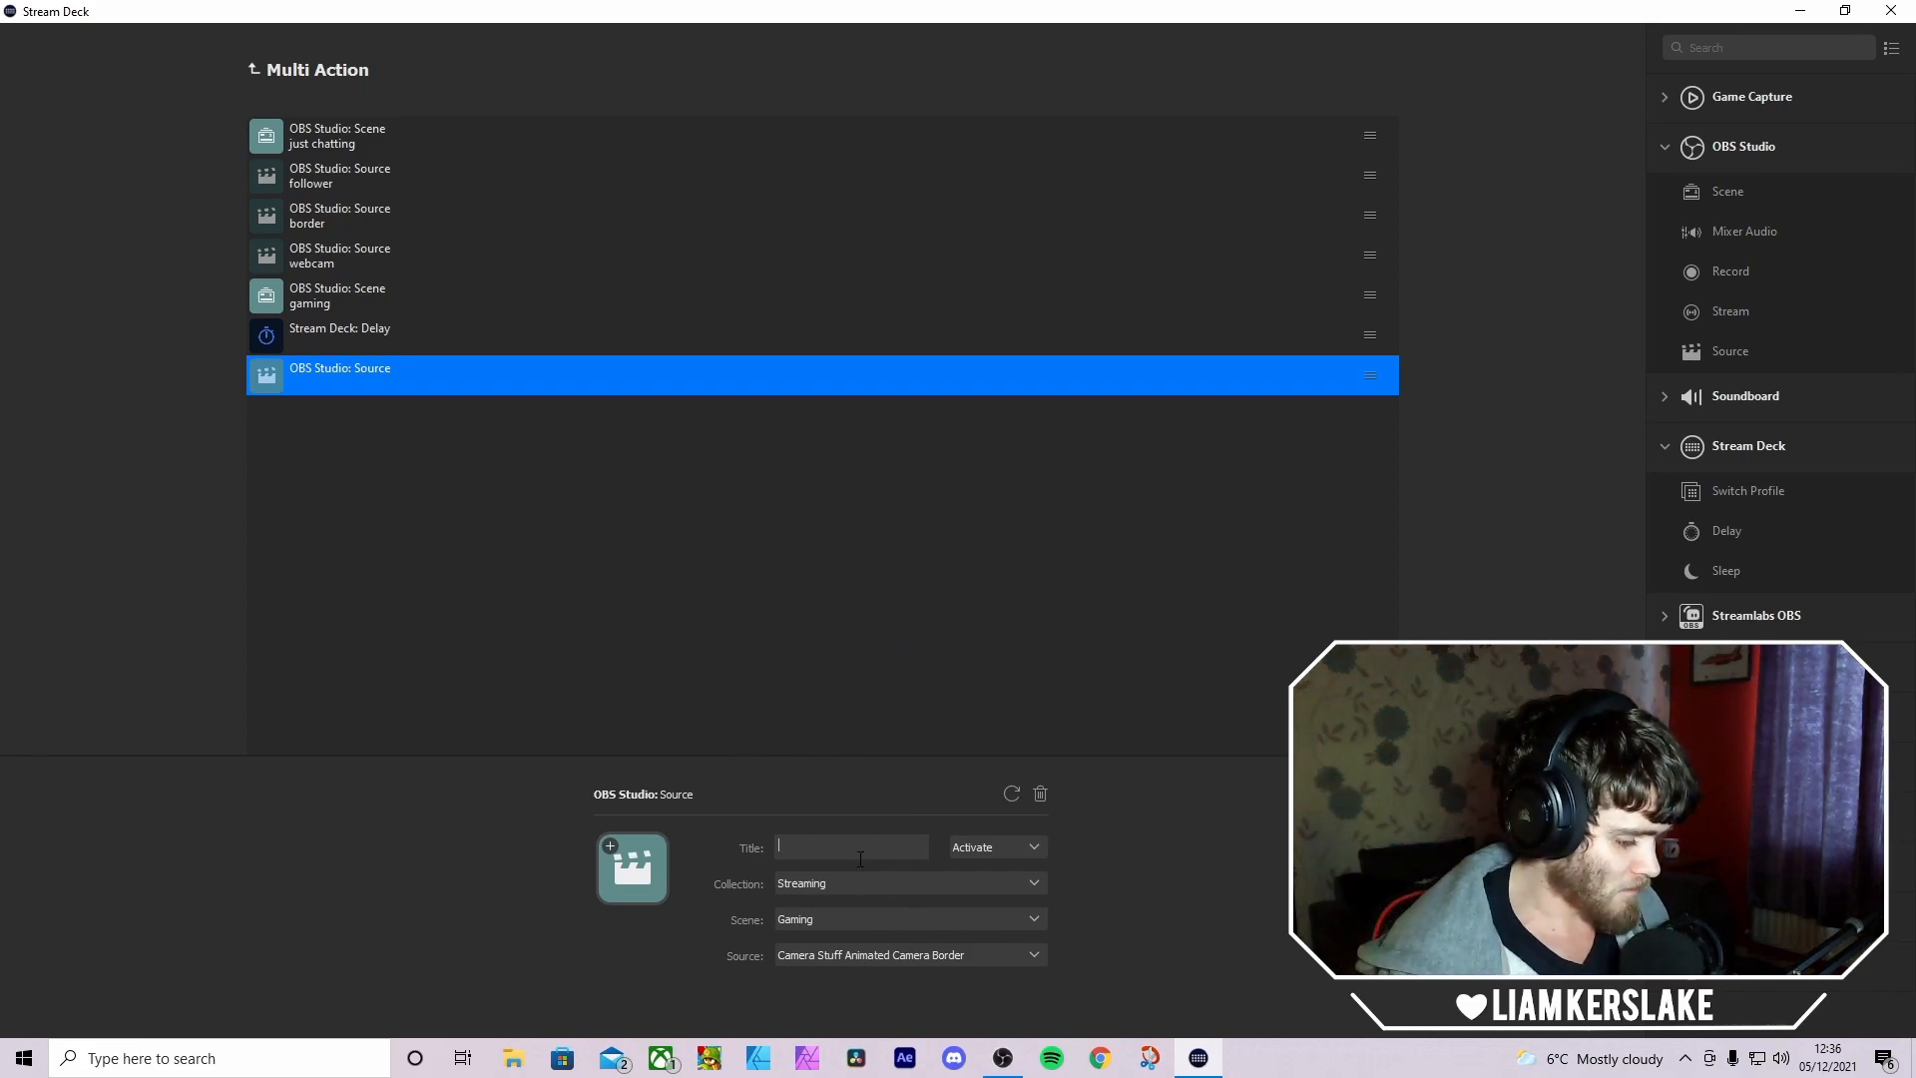
{"action": "type", "text": "border"}
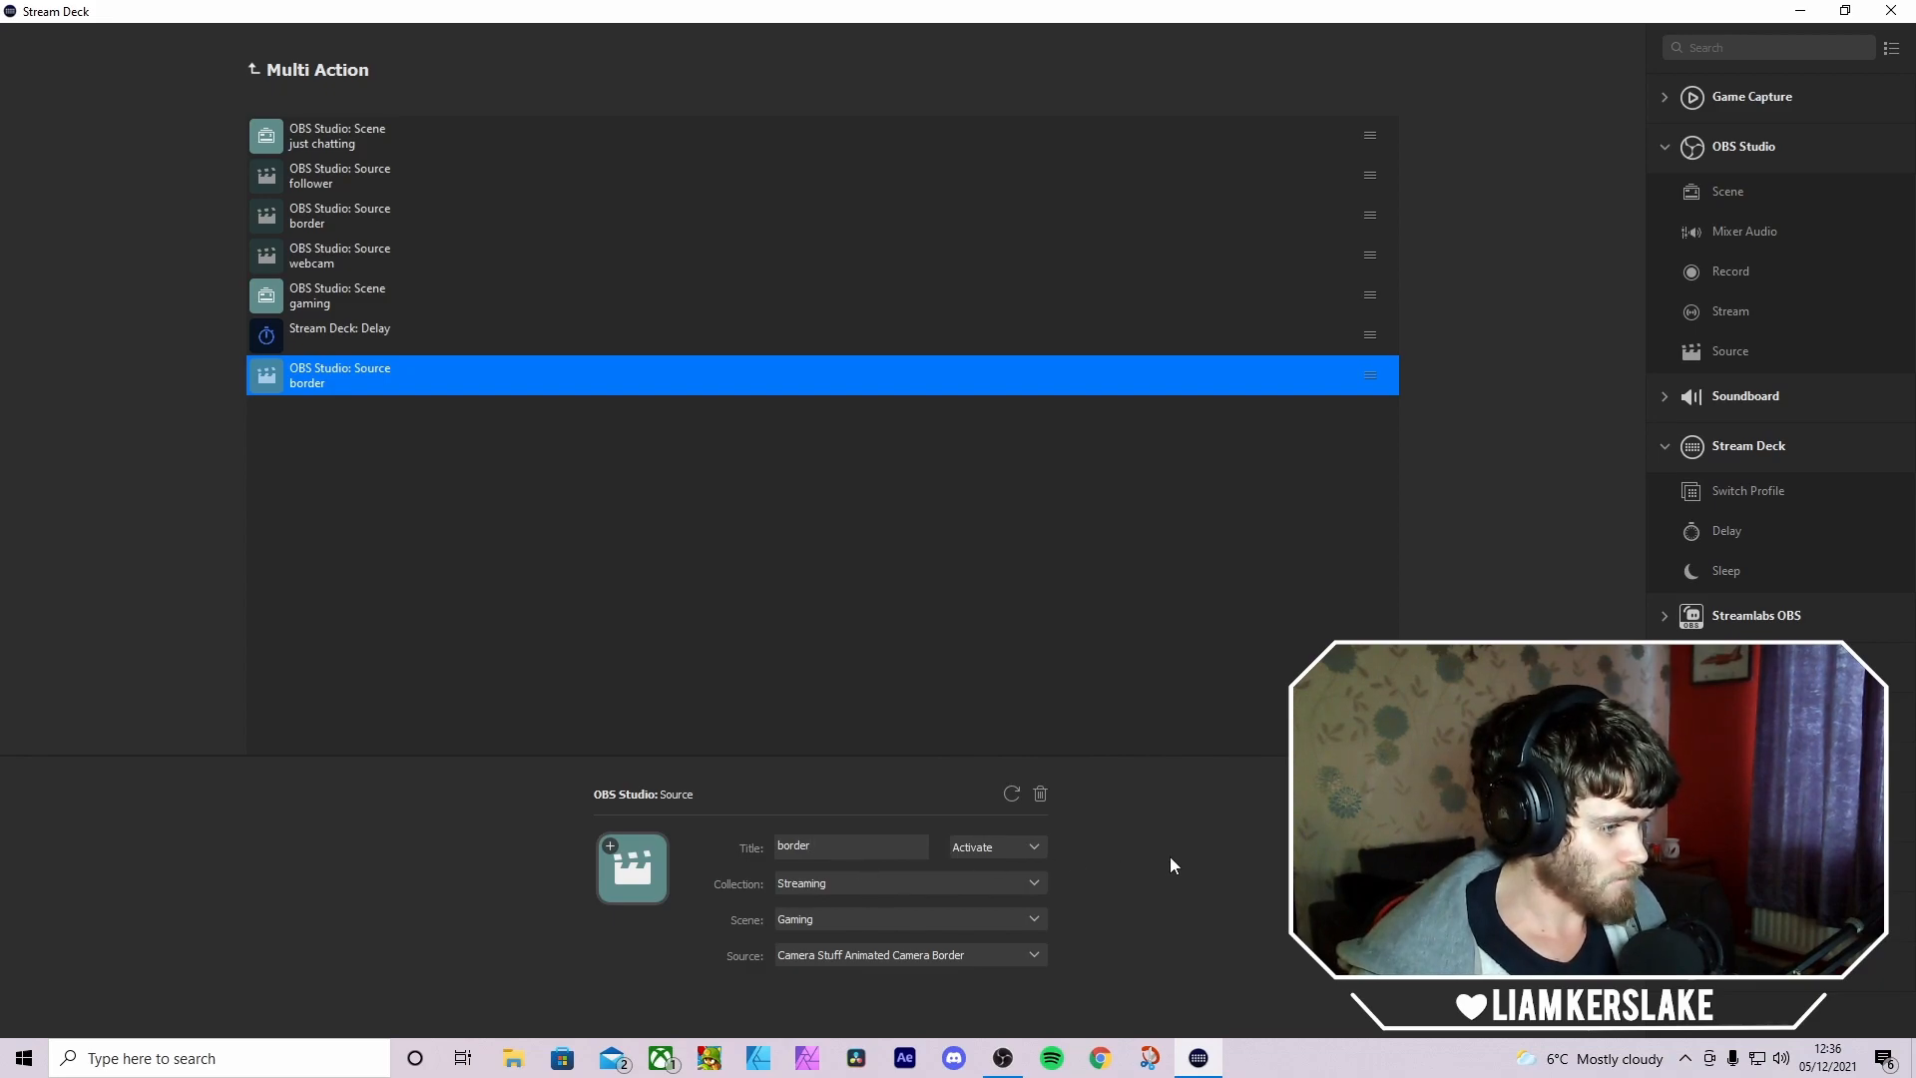
{"action": "type", "text": " 2"}
{"action": "left_click", "coordinate": [1020, 544]}
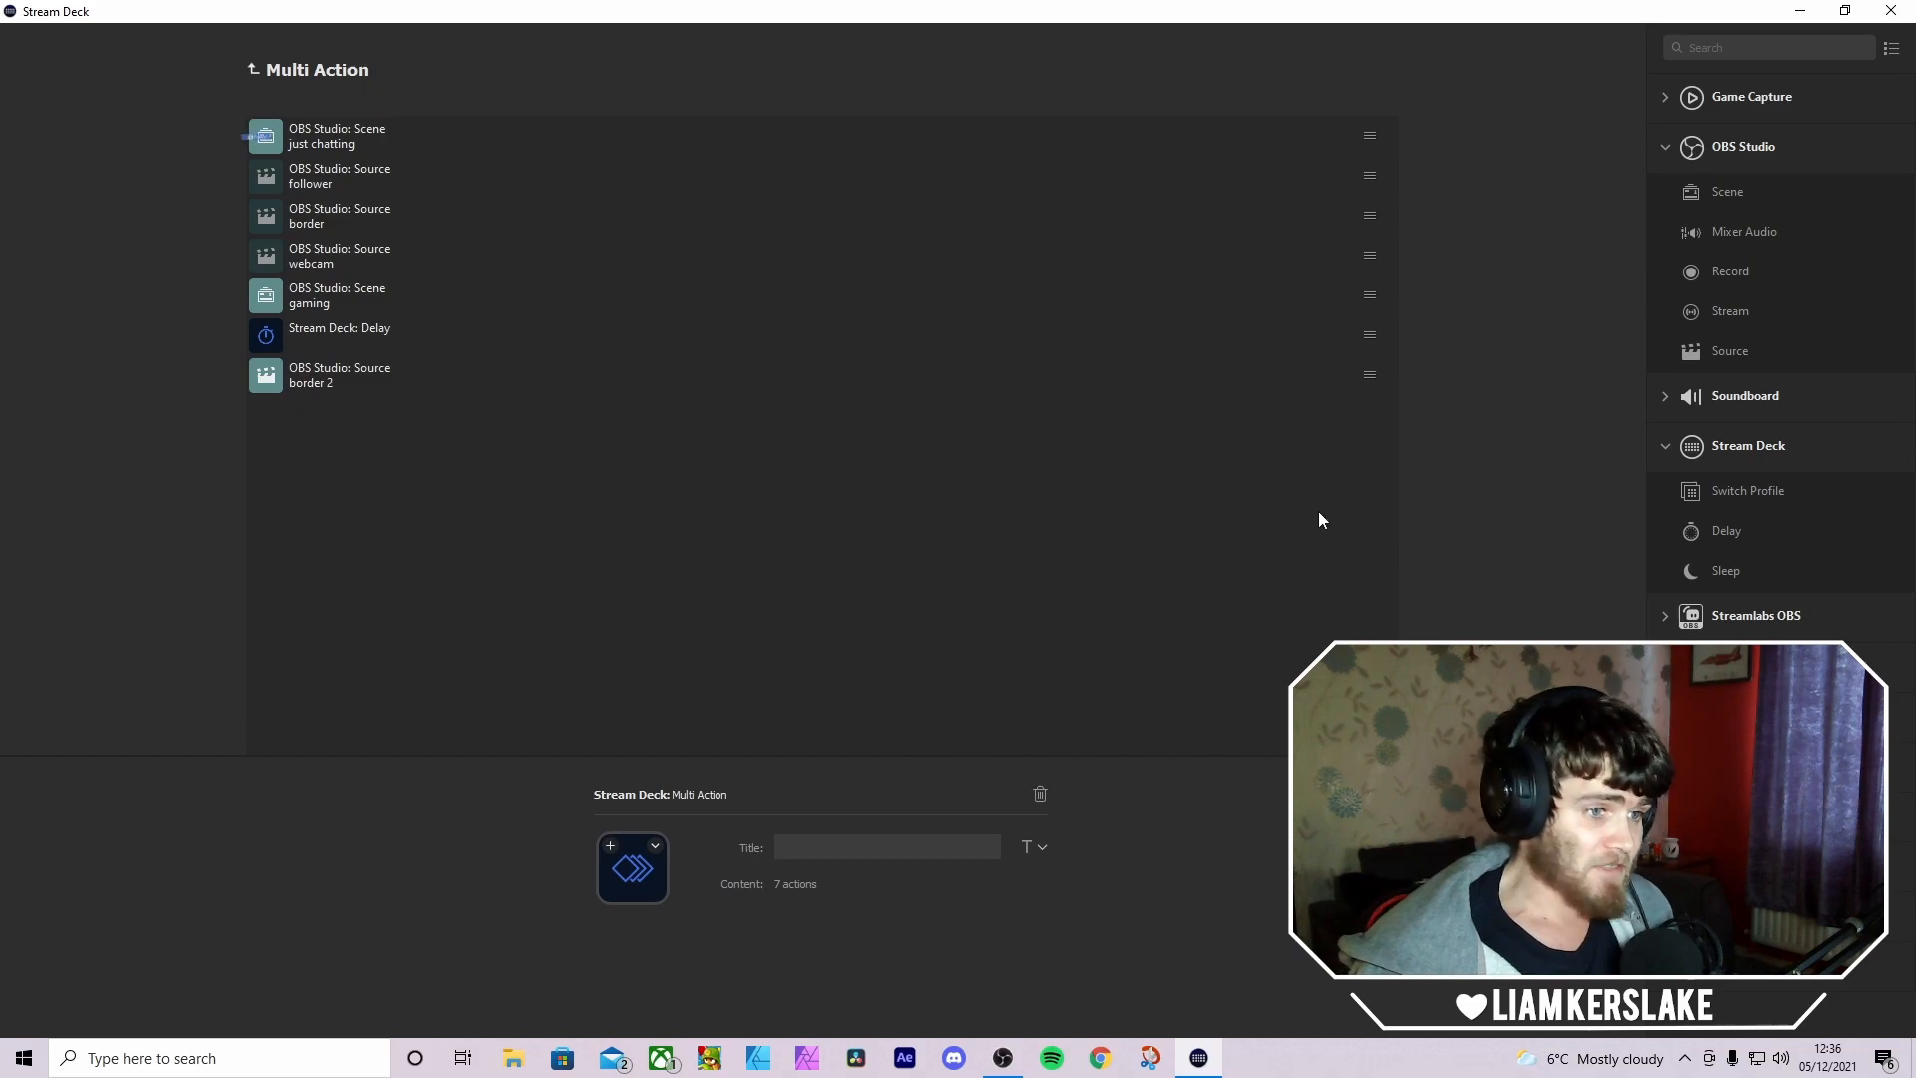
- Add another Delay action after border 2 and set it to 1250 ms
{"action": "left_click_drag", "start_coordinate": [1742, 542], "coordinate": [418, 590]}
{"action": "double_click", "coordinate": [852, 884]}
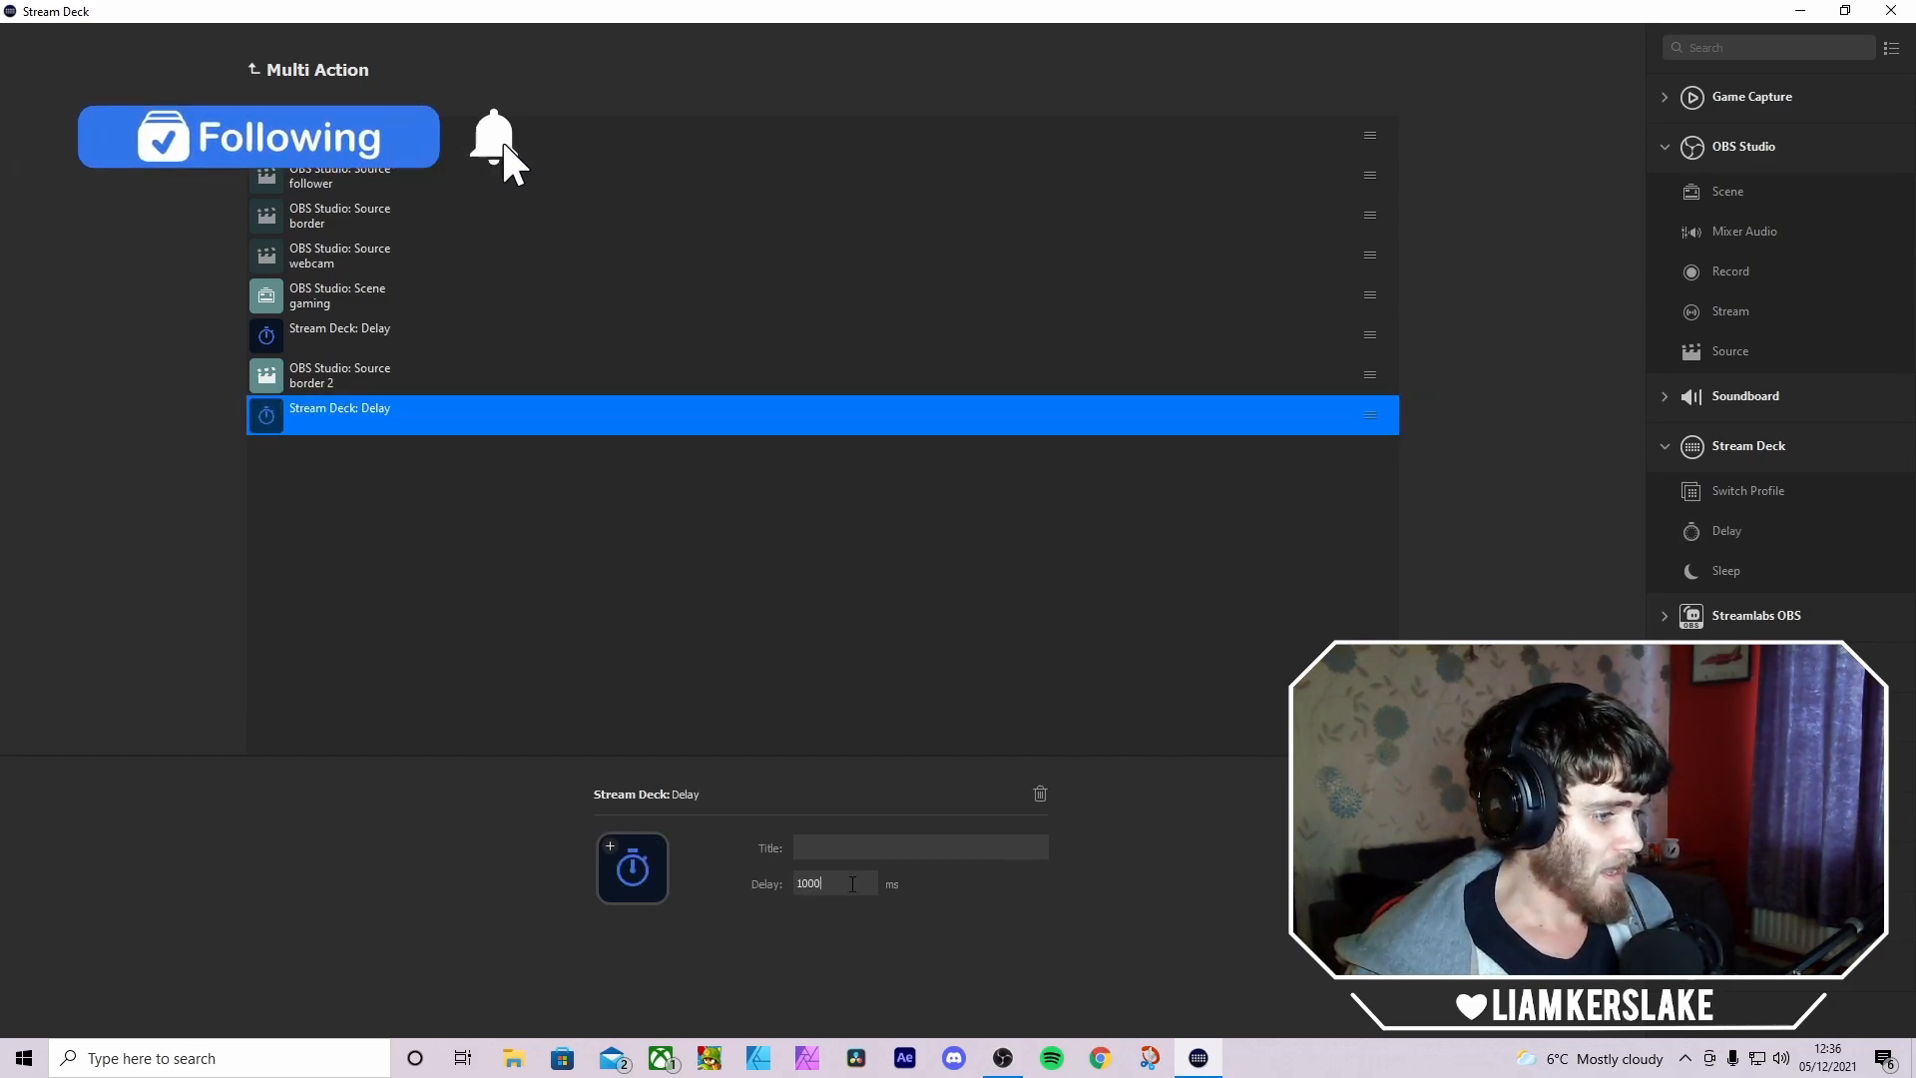
{"action": "type", "text": "1250"}
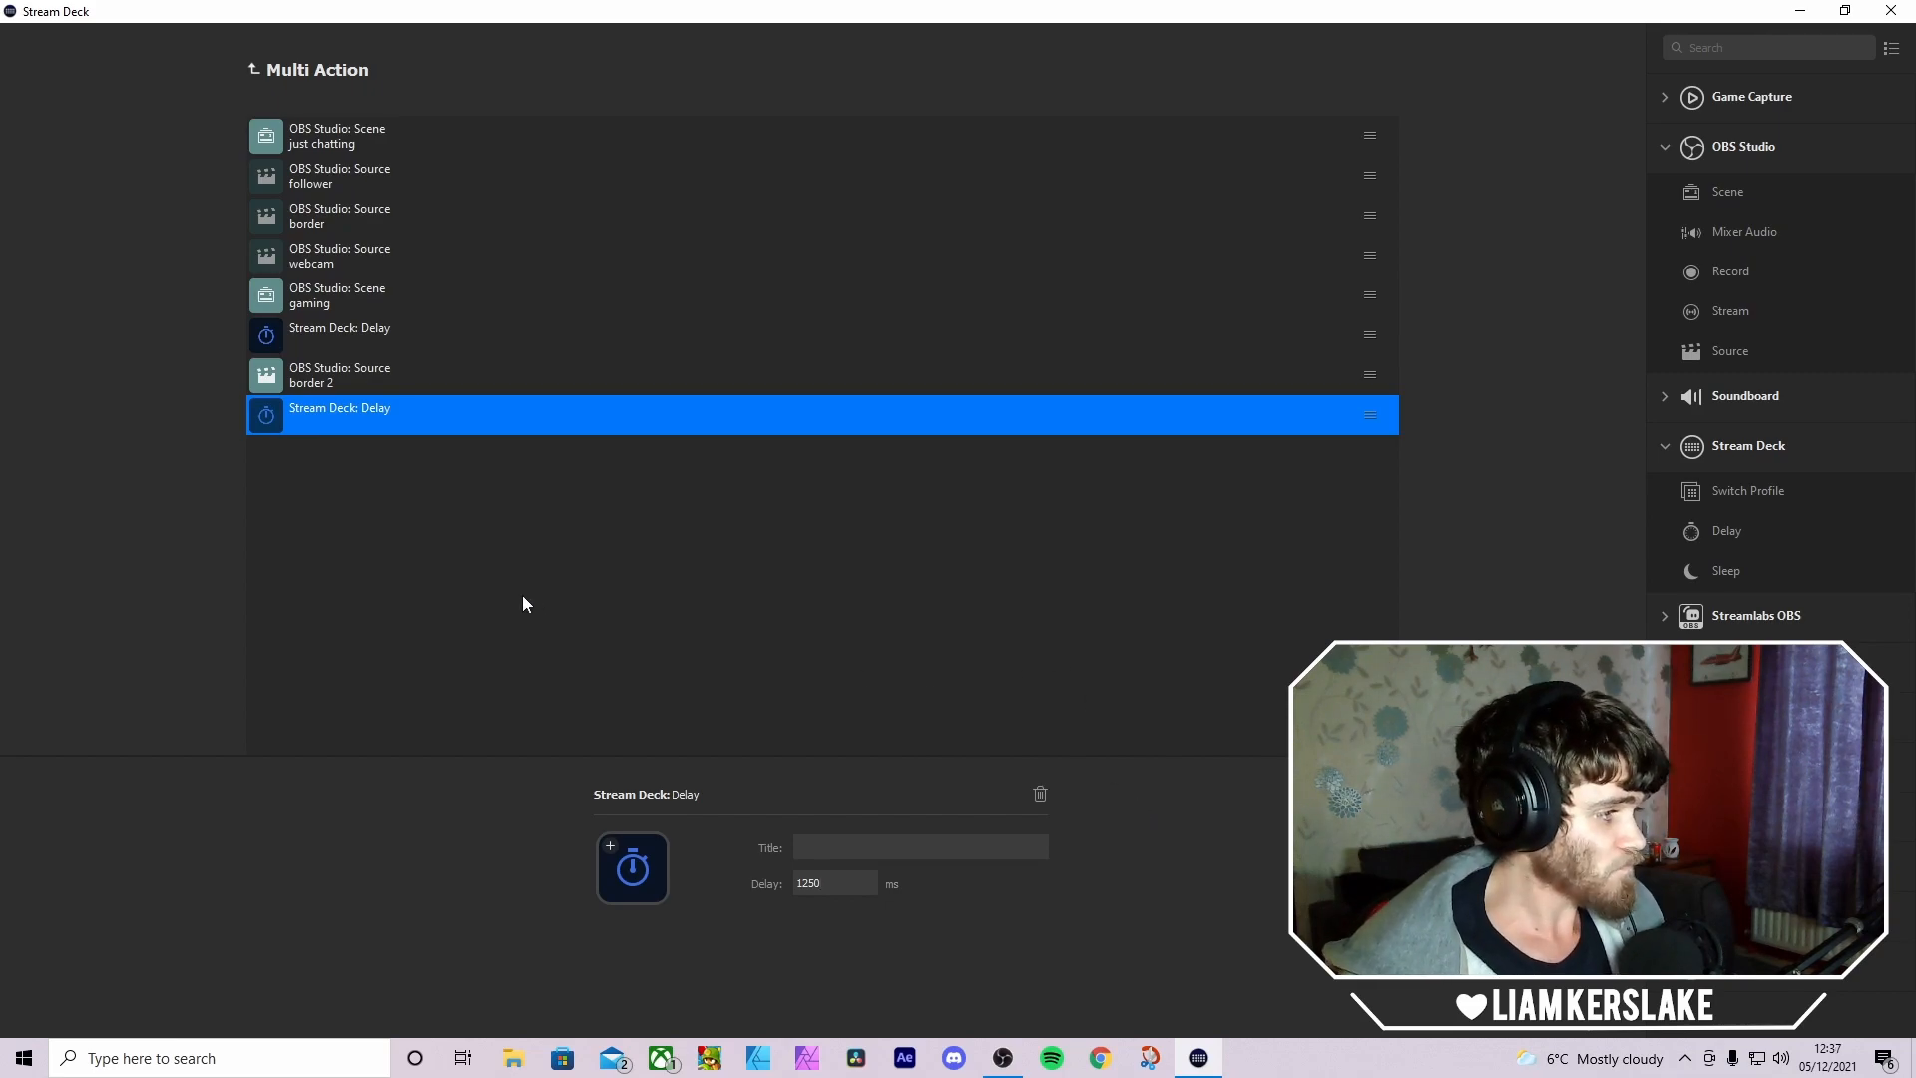
{"action": "left_click", "coordinate": [514, 562]}
{"action": "left_click", "coordinate": [406, 413]}
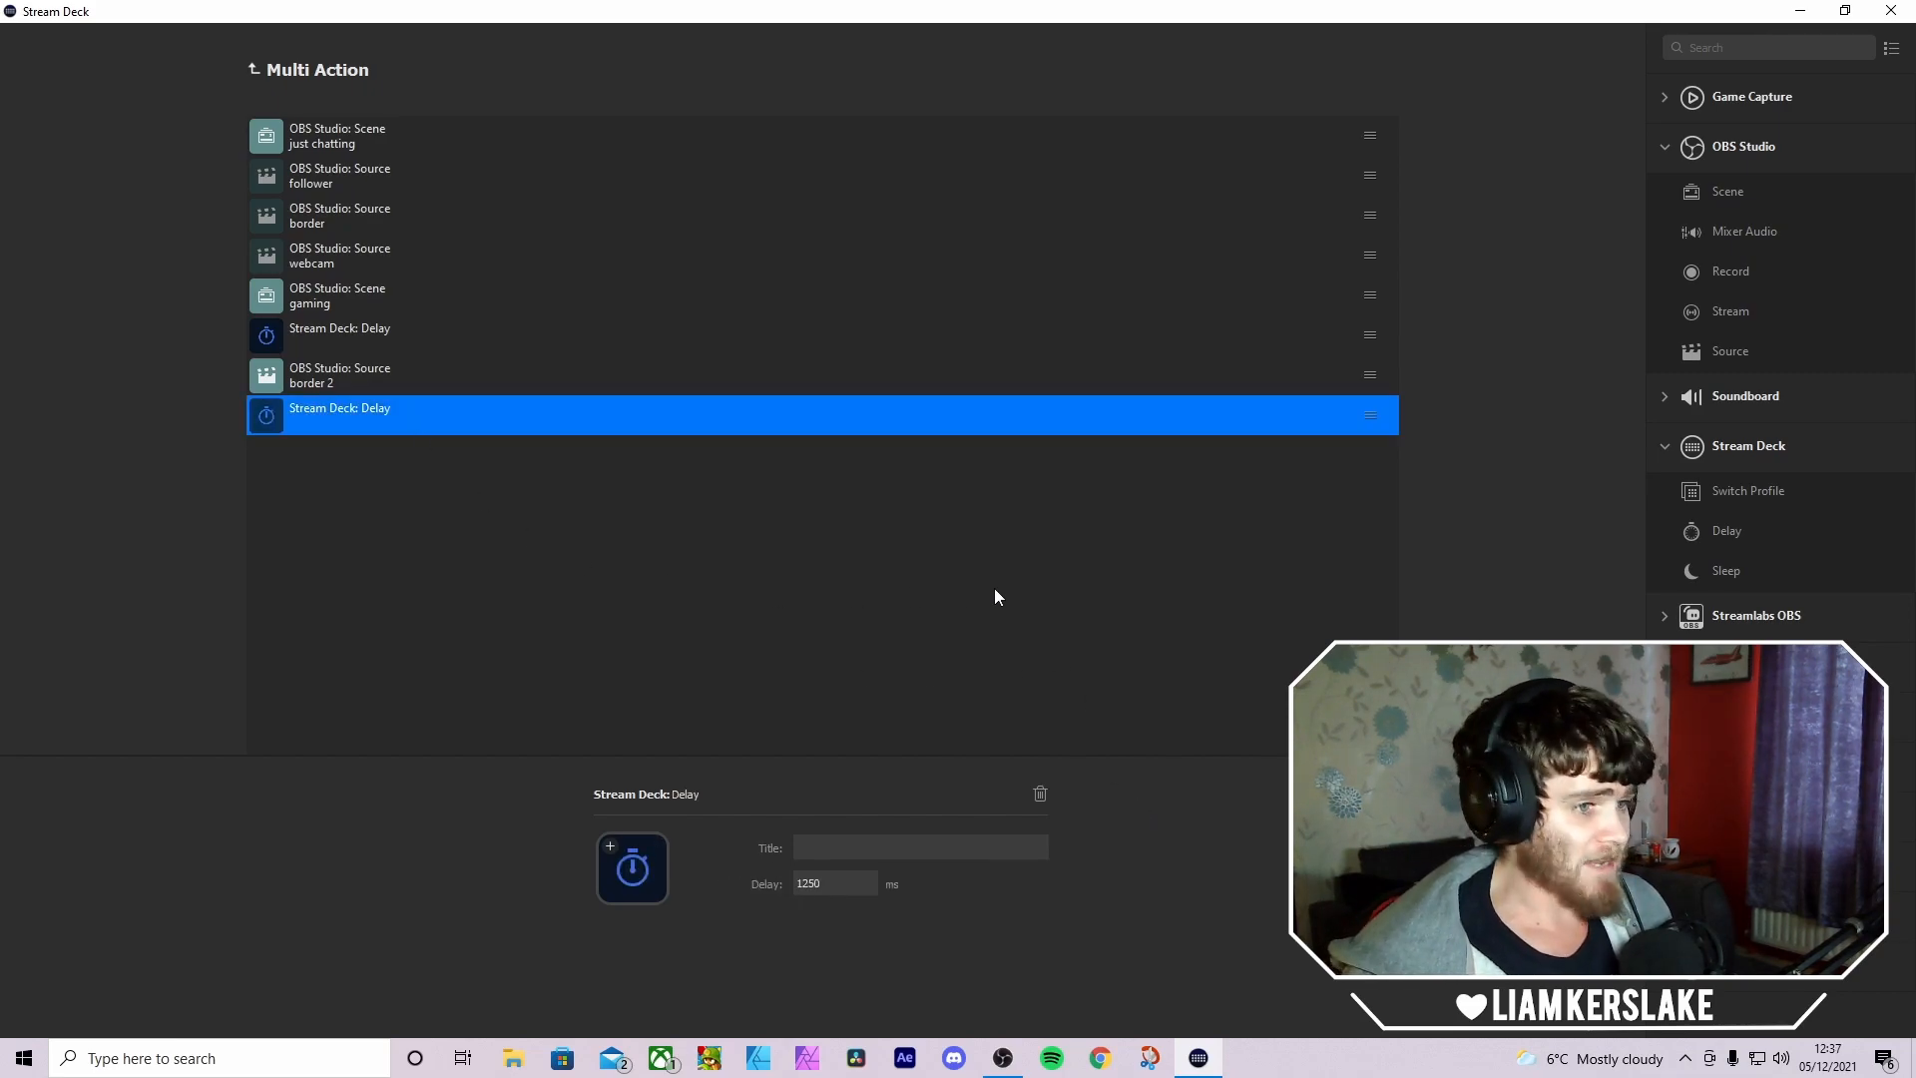
- Add an activating Source action titled "webcam 2" targeting Camera Stuff Webcam in the Gaming scene
{"action": "left_click_drag", "start_coordinate": [1737, 344], "coordinate": [717, 545]}
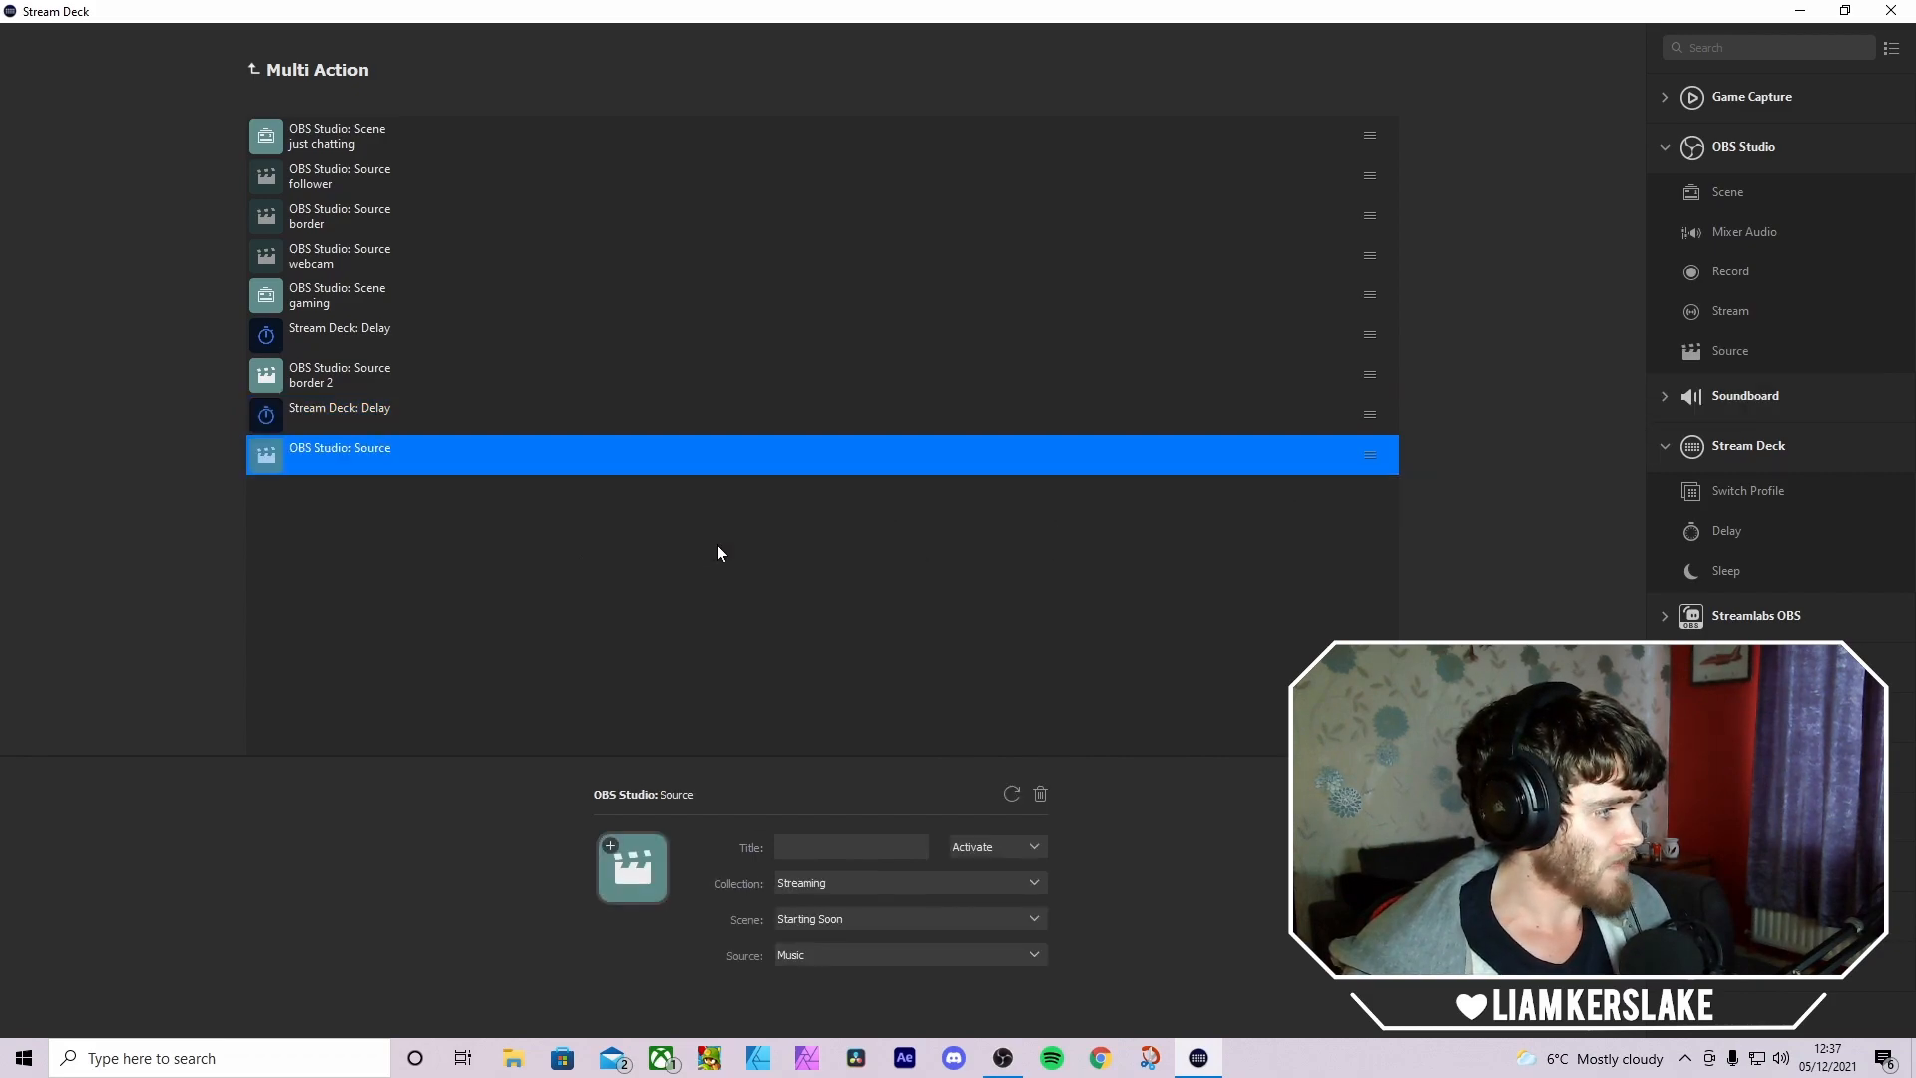
{"action": "left_click", "coordinate": [843, 919]}
{"action": "left_click", "coordinate": [839, 986]}
{"action": "left_click", "coordinate": [838, 956]}
{"action": "left_click", "coordinate": [903, 670]}
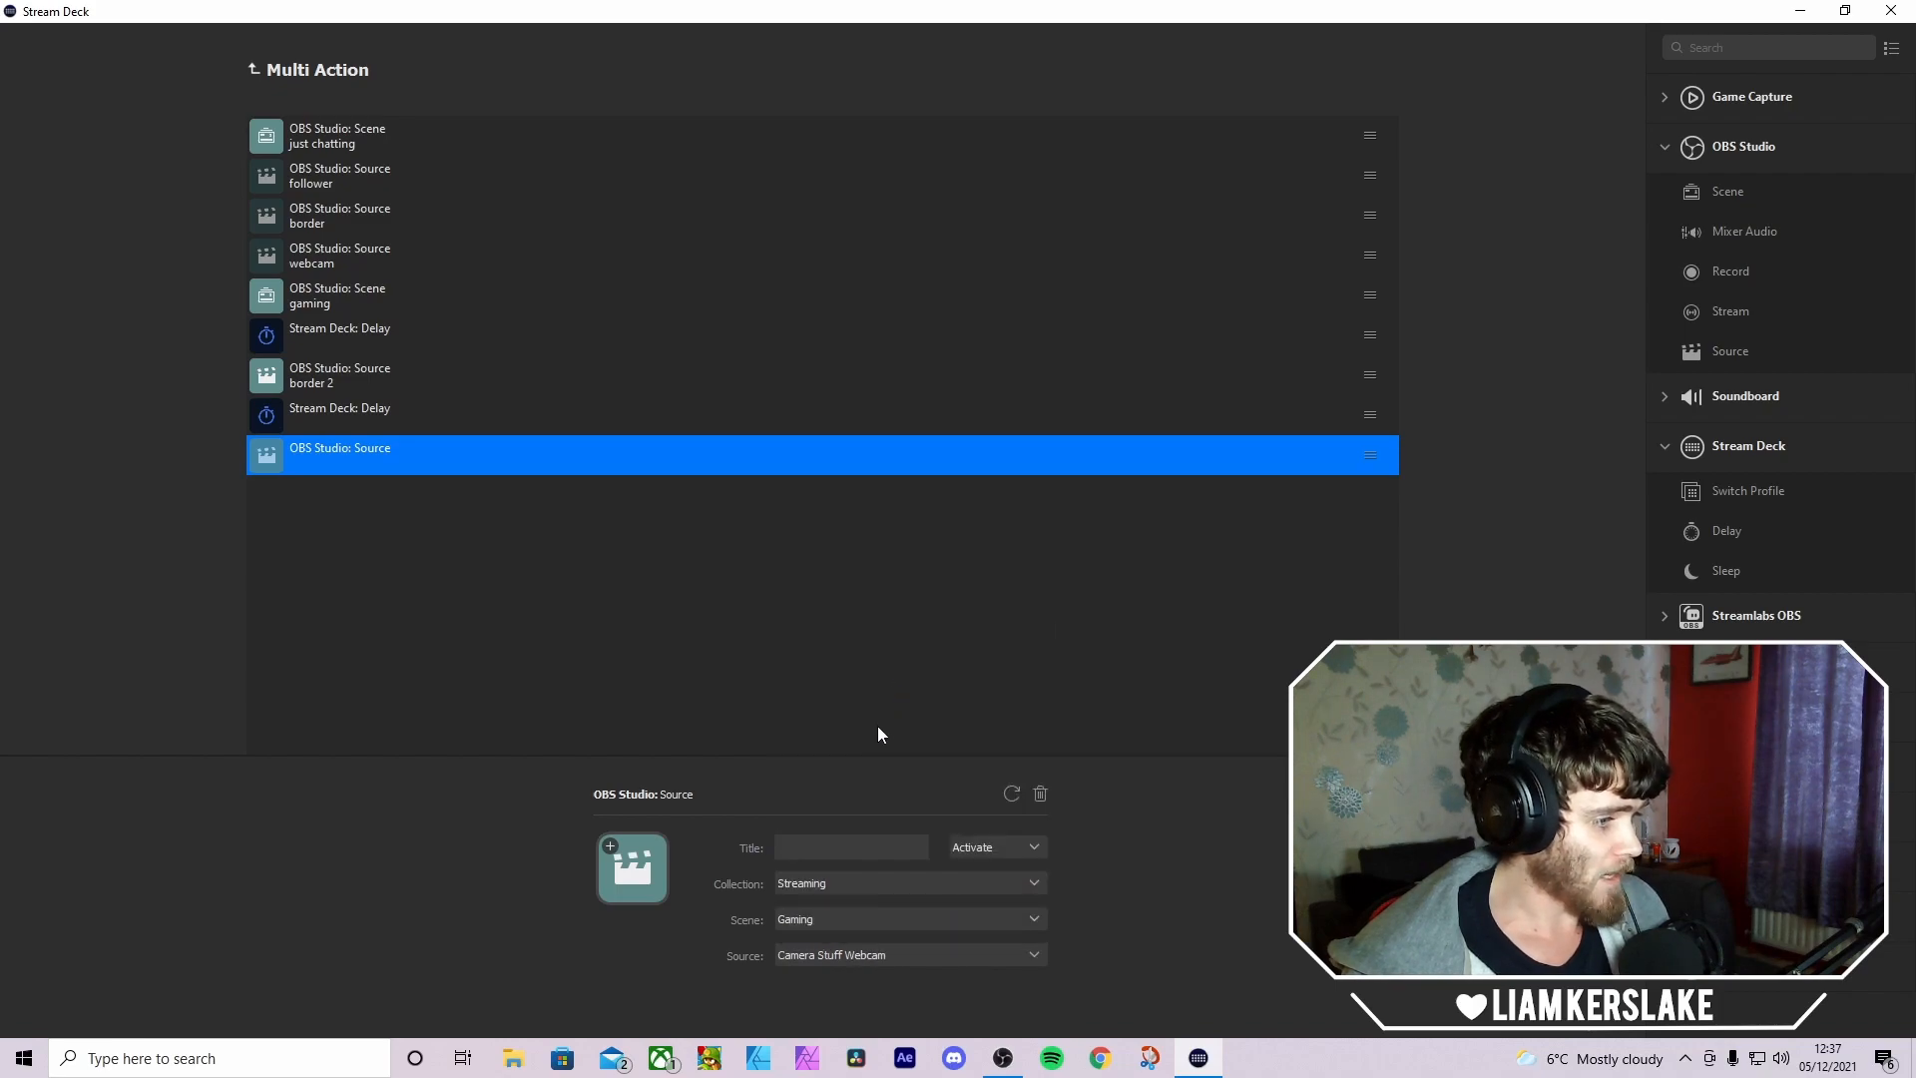
{"action": "type", "text": "we"}
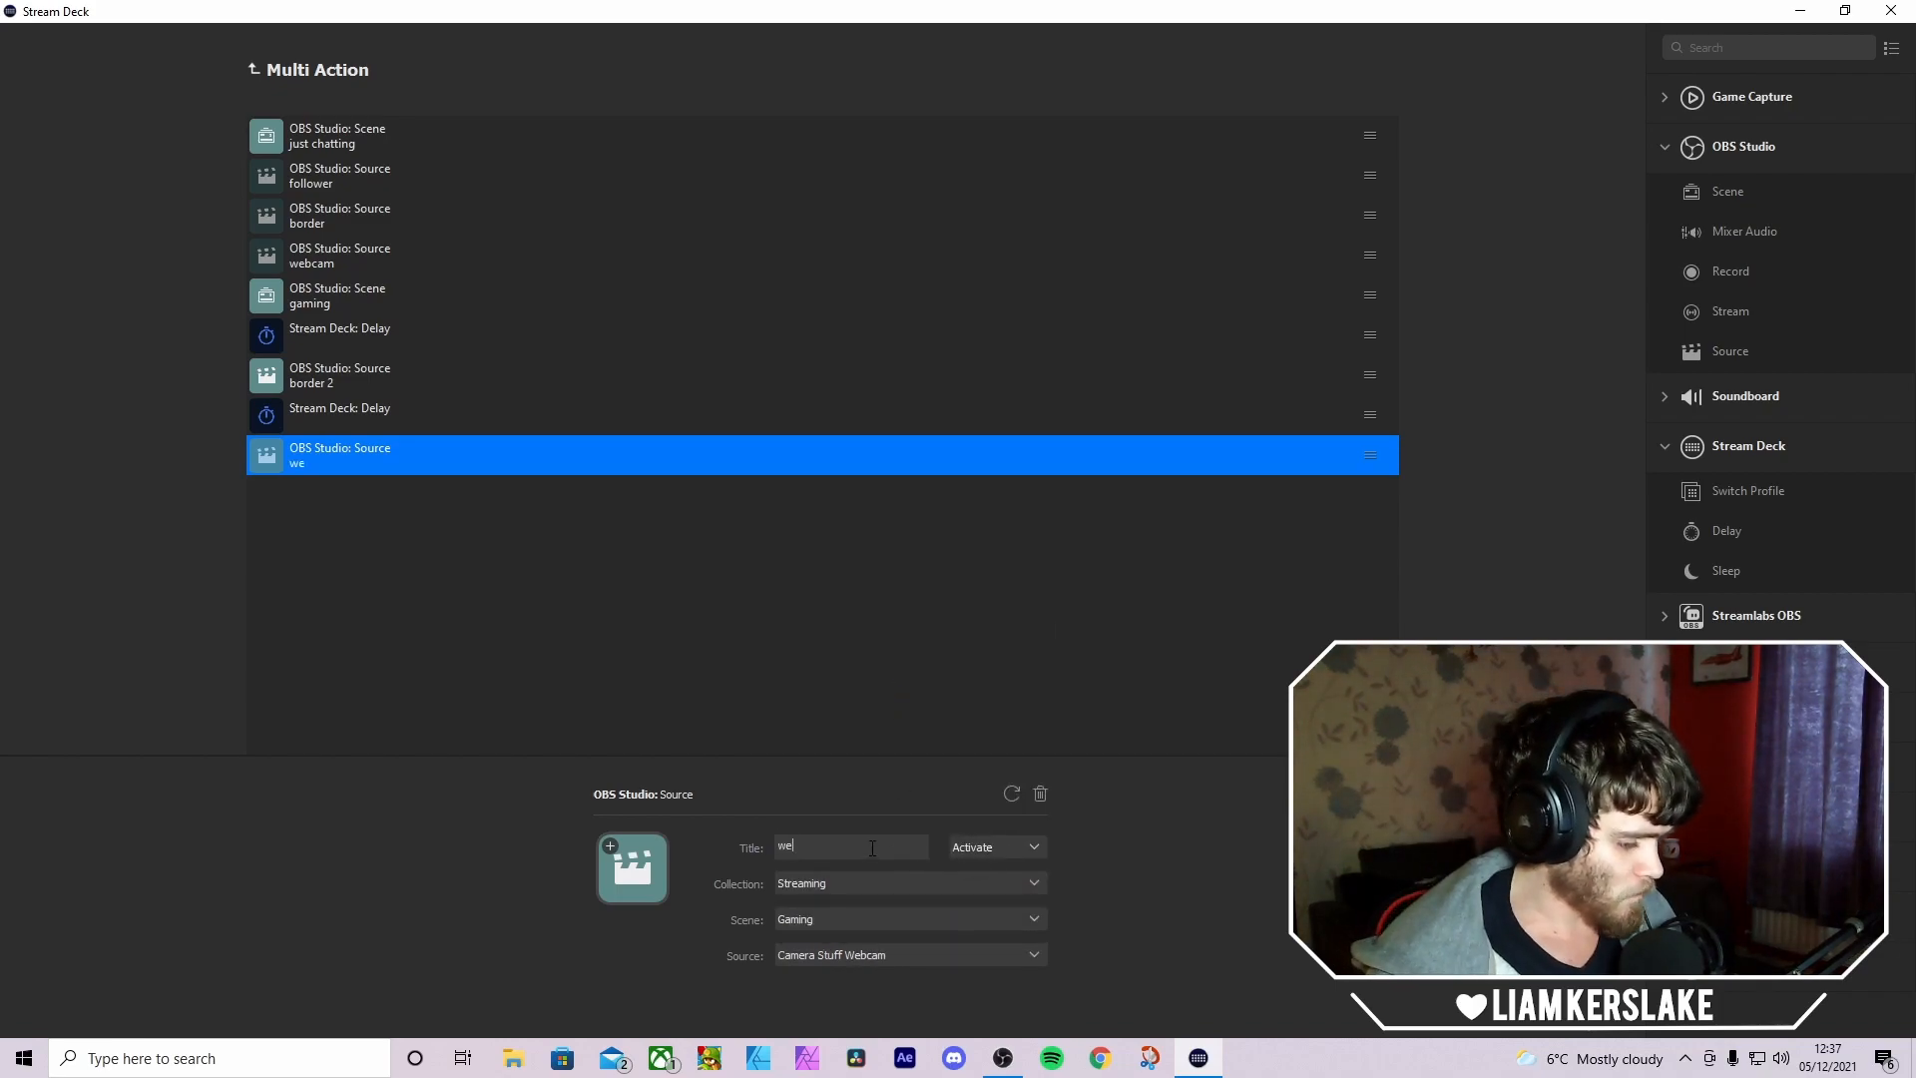
{"action": "type", "text": "bcam 2"}
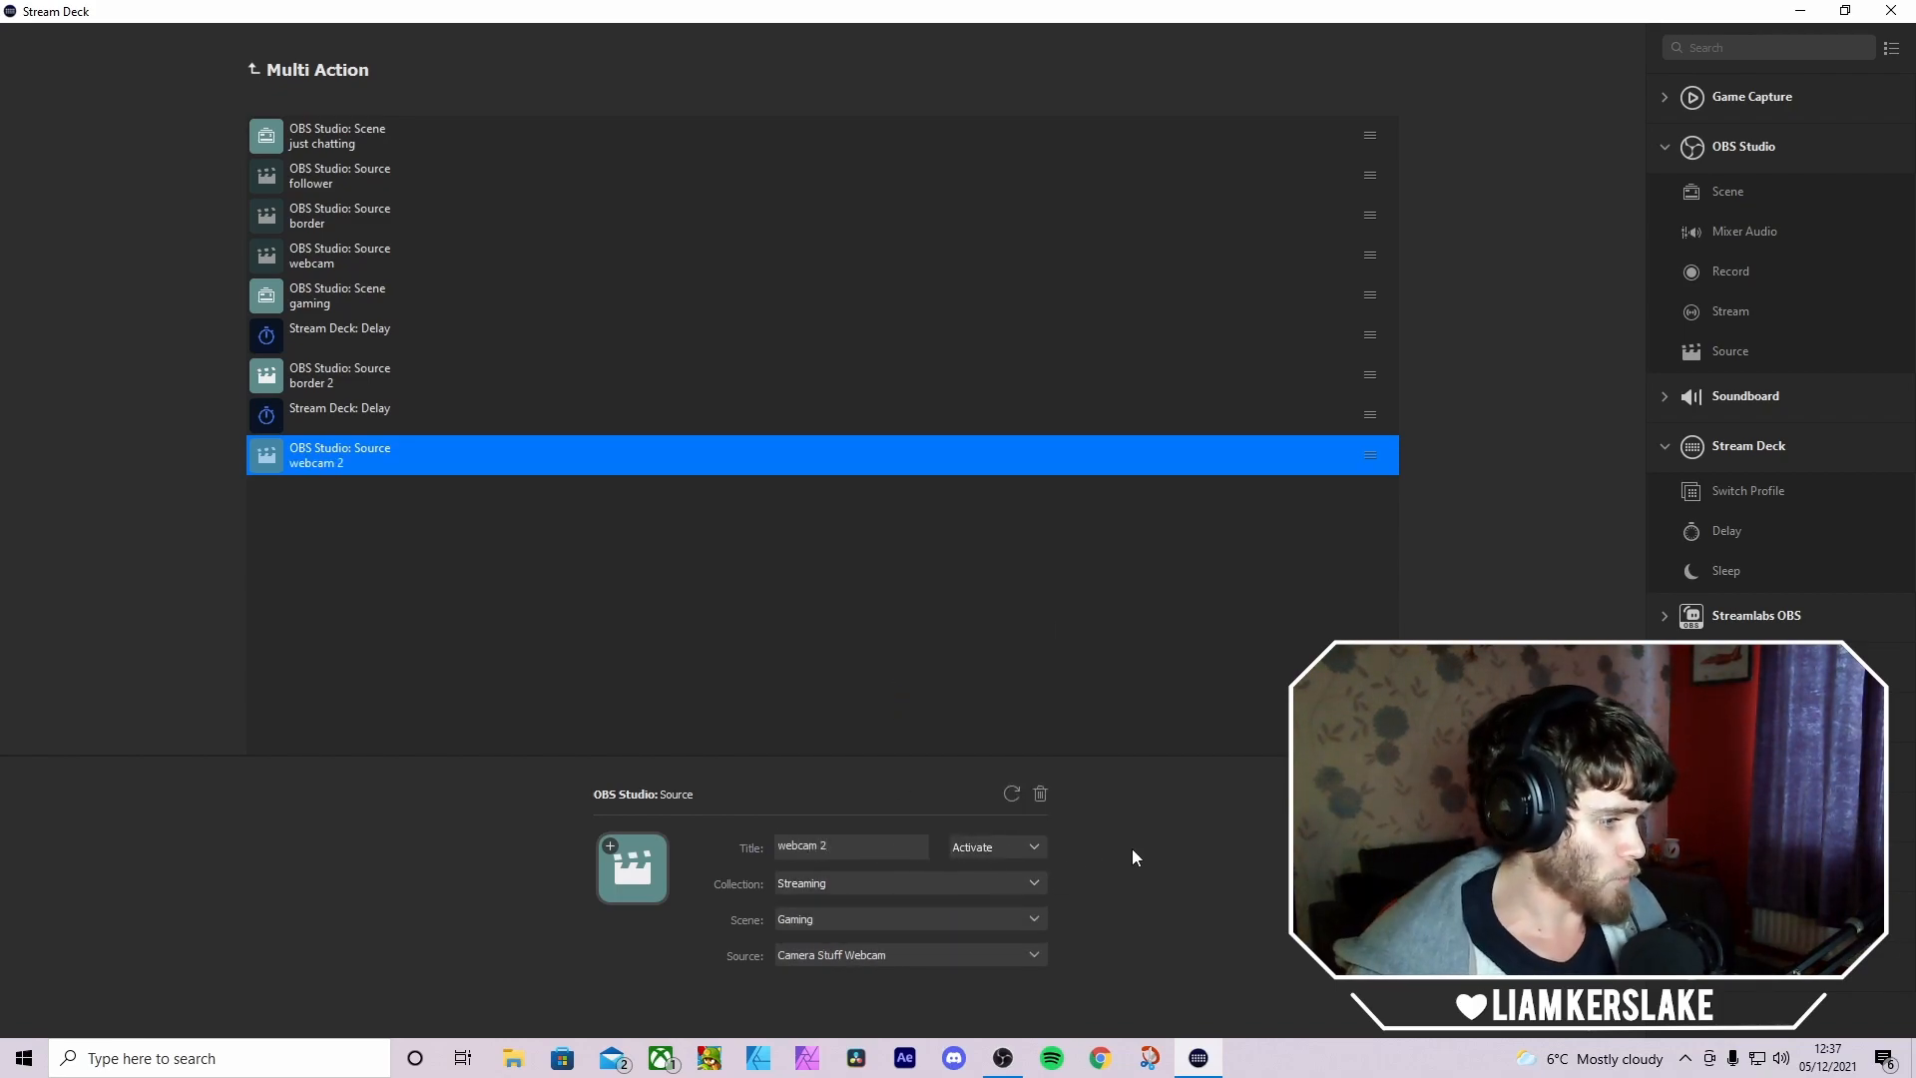
{"action": "left_click", "coordinate": [1079, 689]}
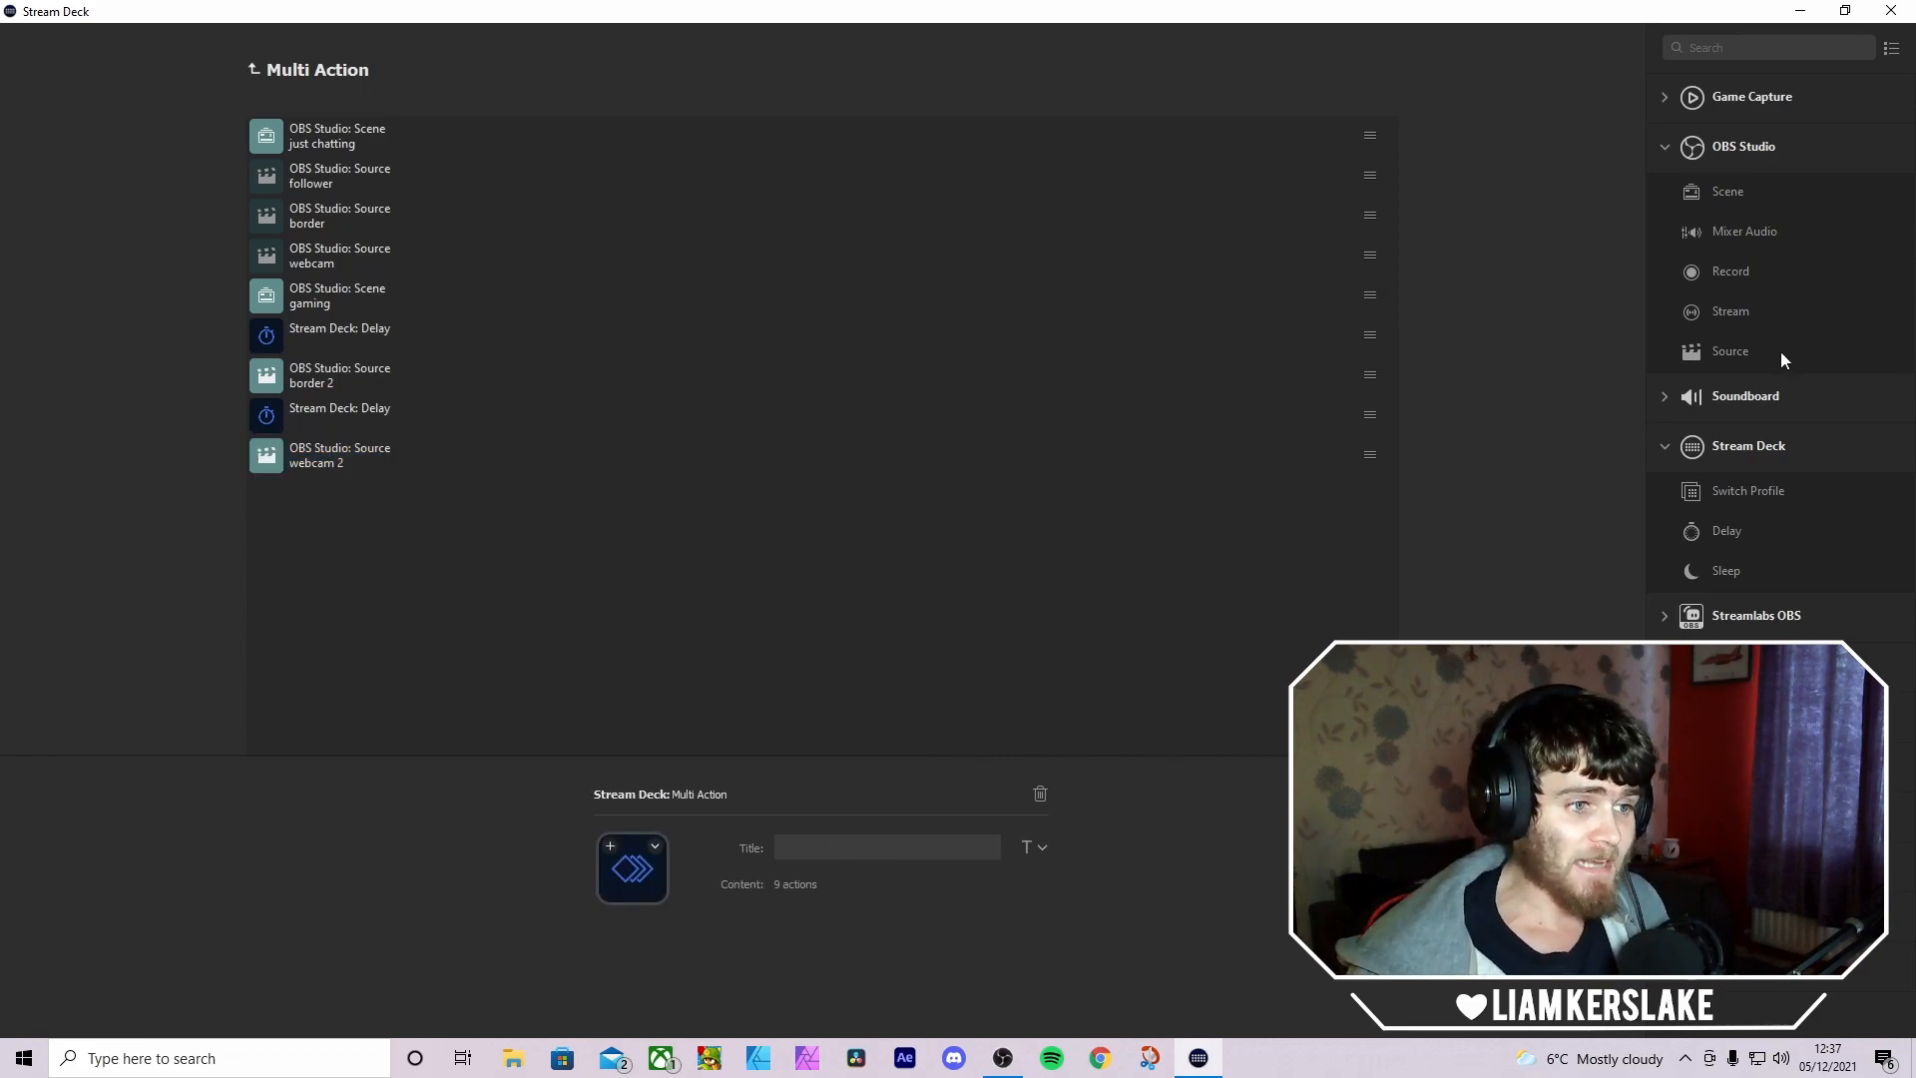
- Add an activating Source action titled "follower 2" targeting Camera Stuff Latest Follower in the Gaming scene
{"action": "left_click_drag", "start_coordinate": [1742, 355], "coordinate": [596, 564]}
{"action": "left_click", "coordinate": [857, 928]}
{"action": "left_click", "coordinate": [852, 984]}
{"action": "left_click", "coordinate": [856, 955]}
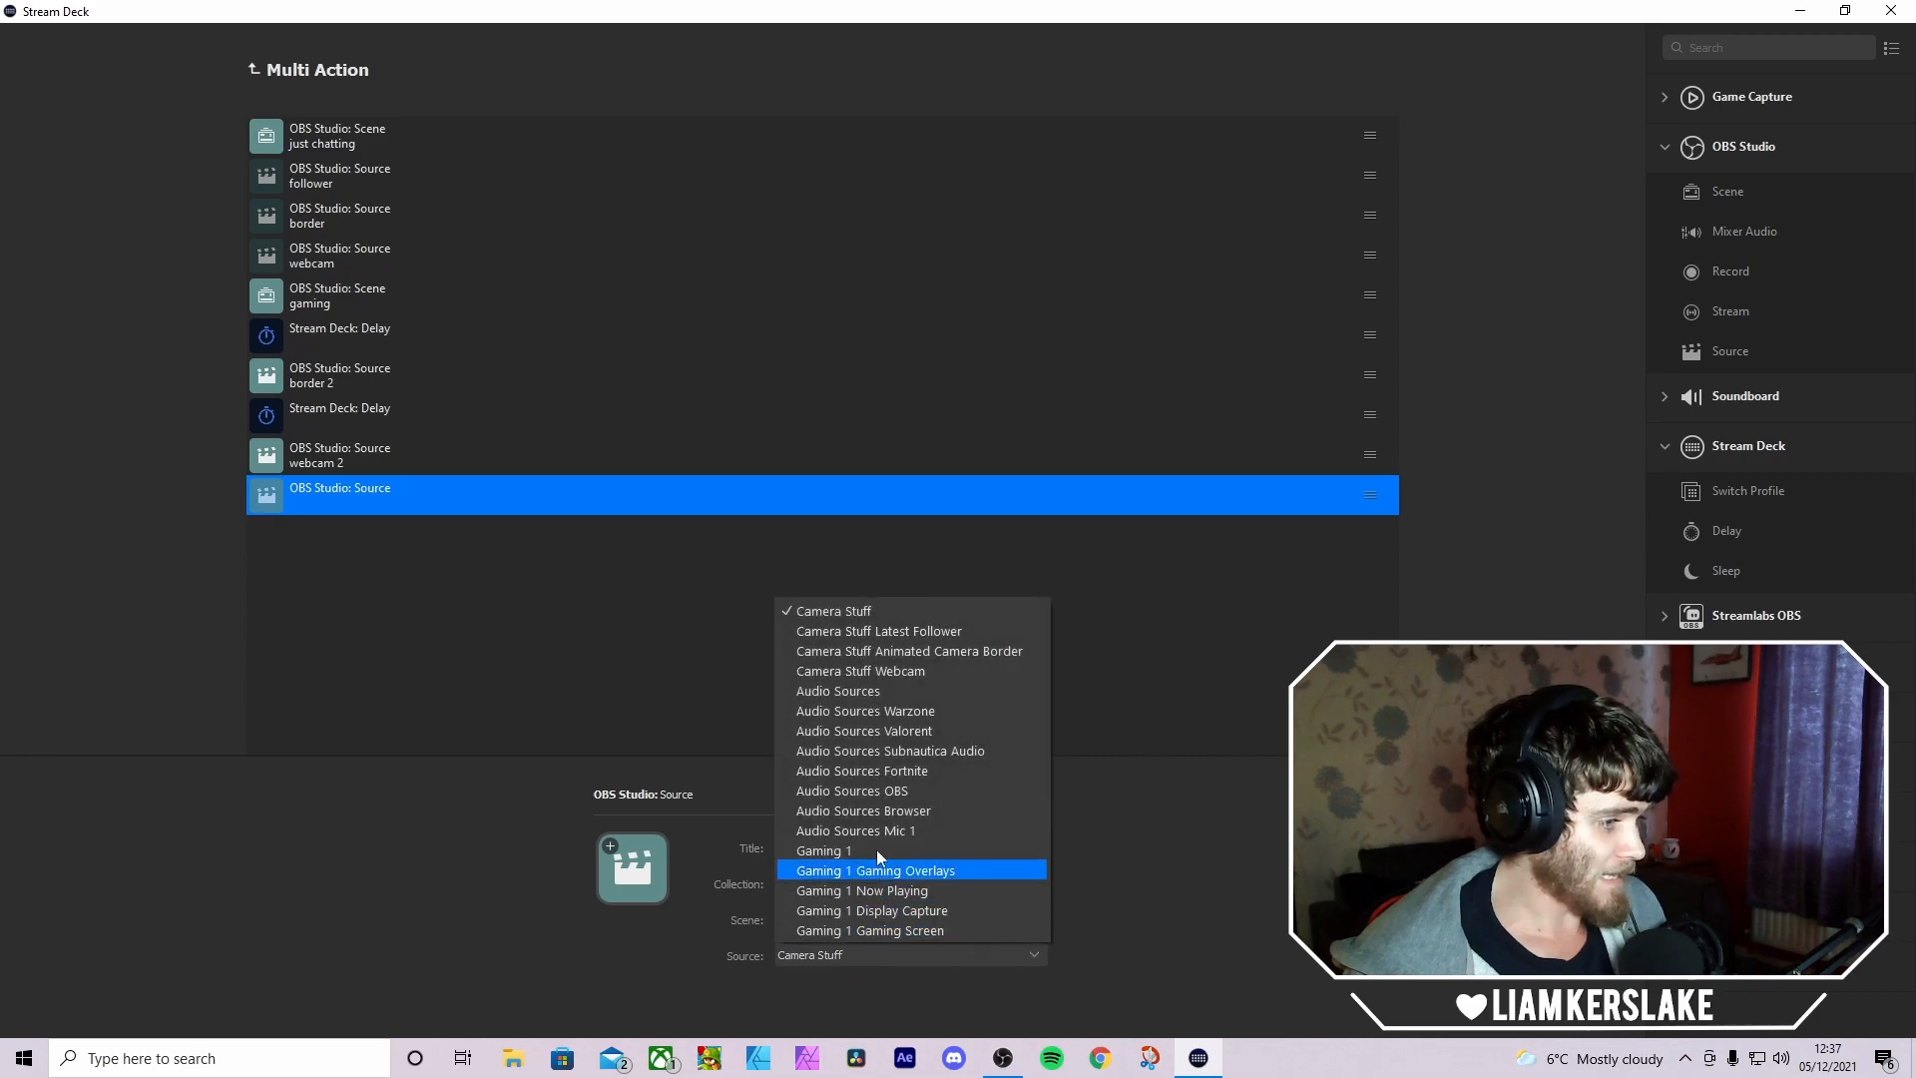
{"action": "left_click", "coordinate": [859, 631]}
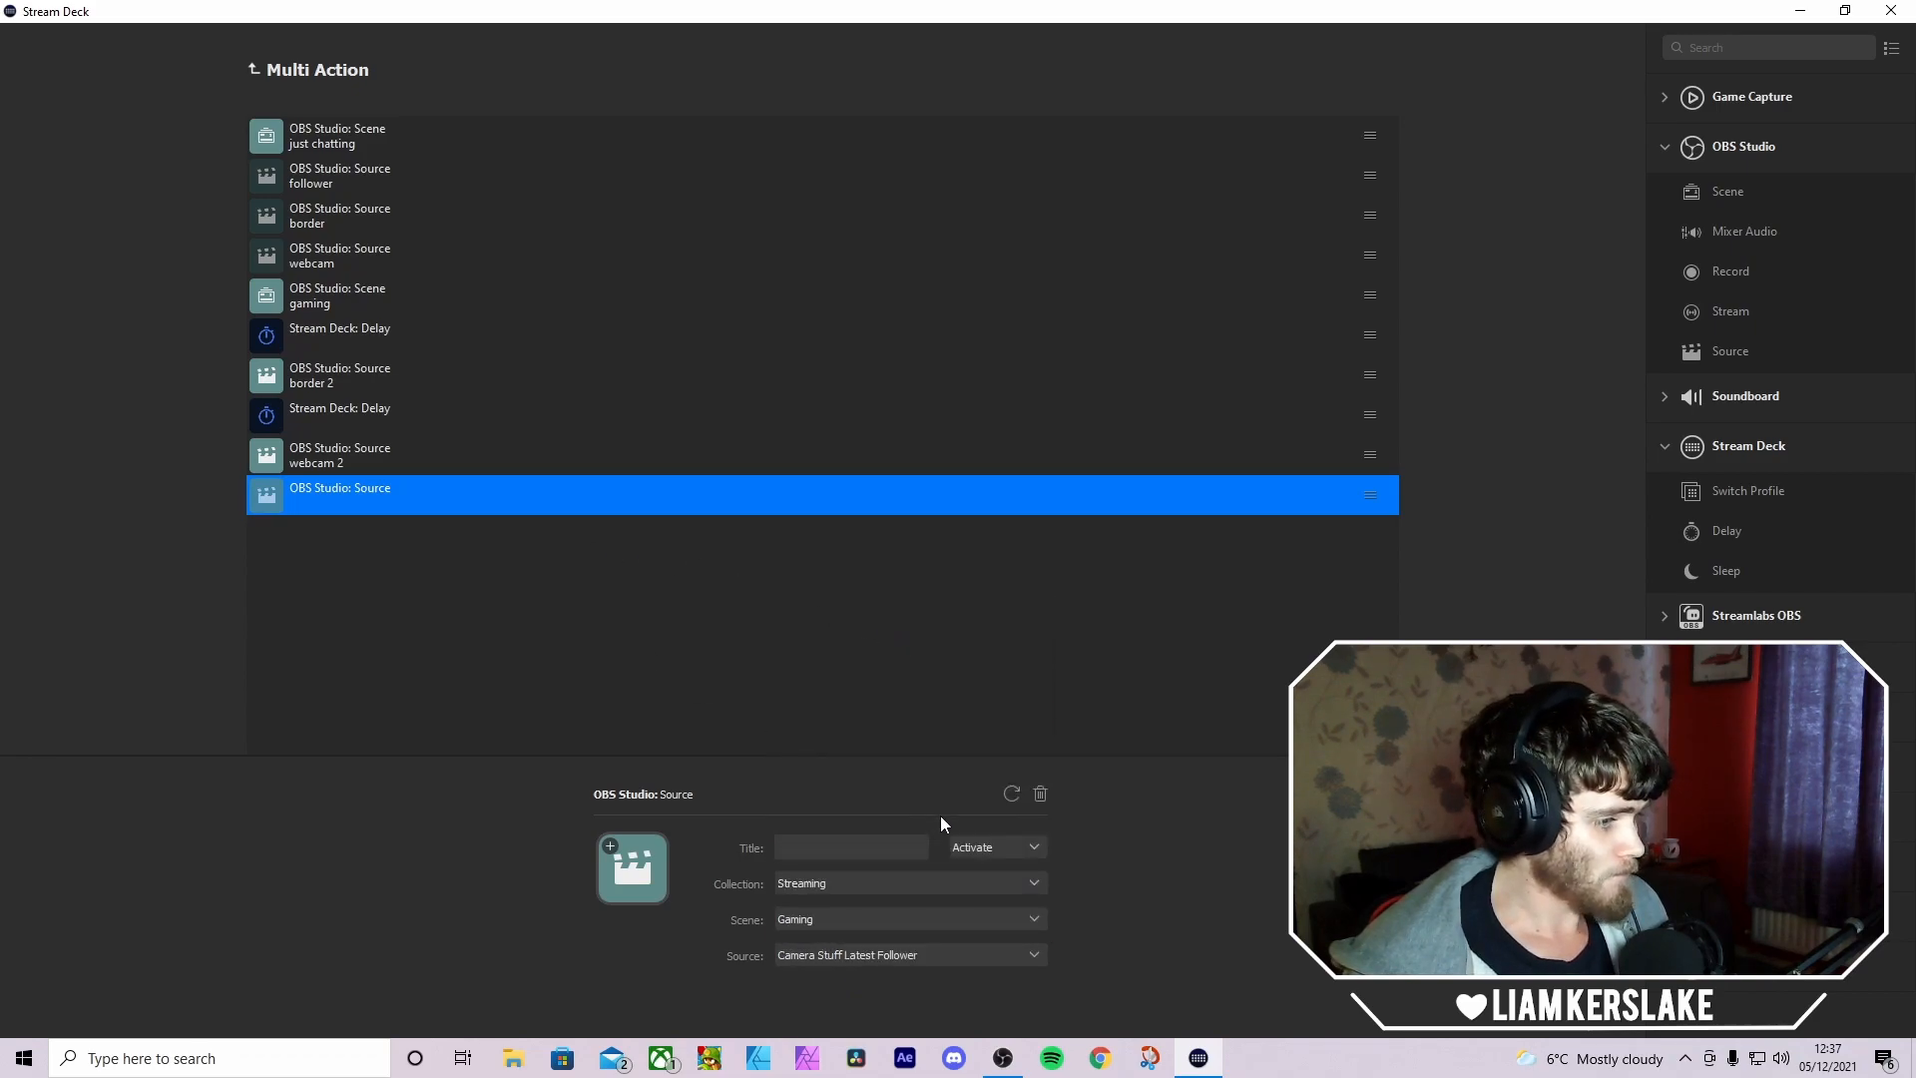
{"action": "left_click", "coordinate": [848, 844]}
{"action": "type", "text": "follower 2"}
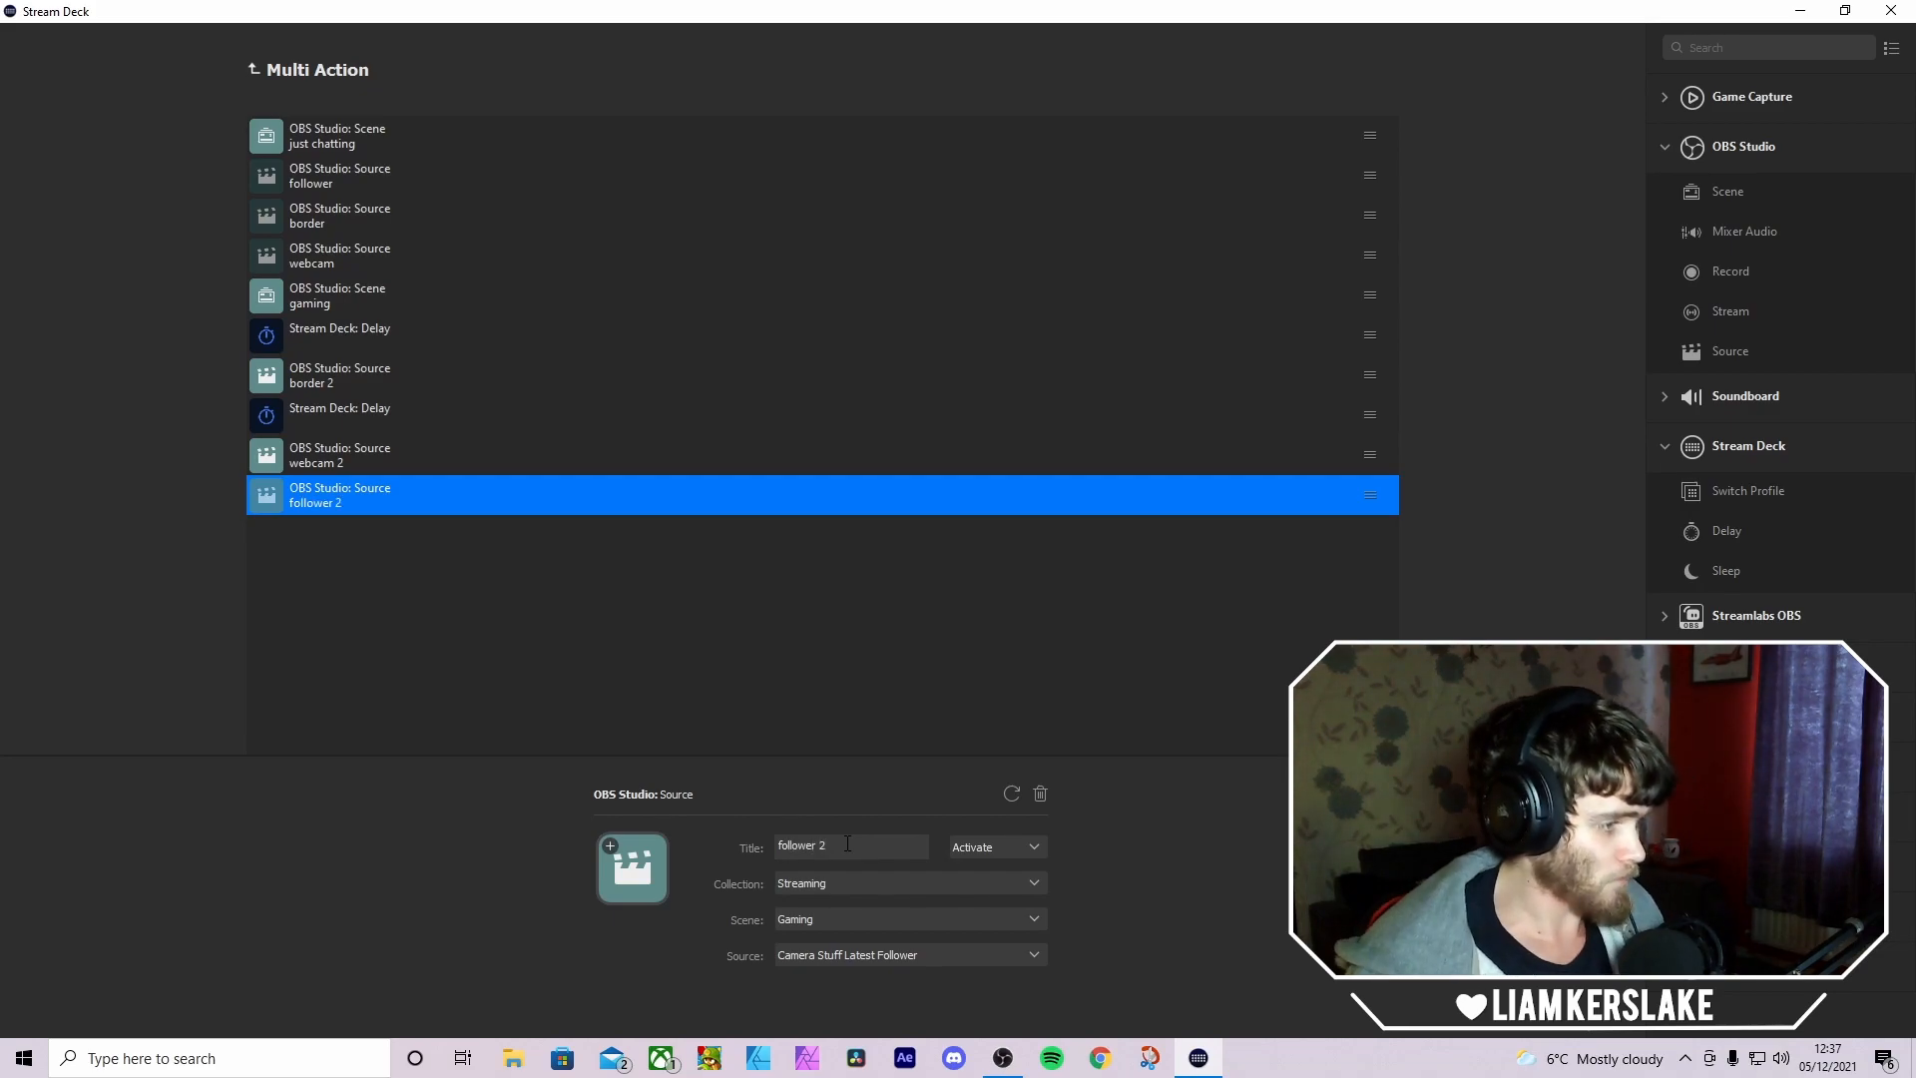
{"action": "left_click", "coordinate": [519, 661]}
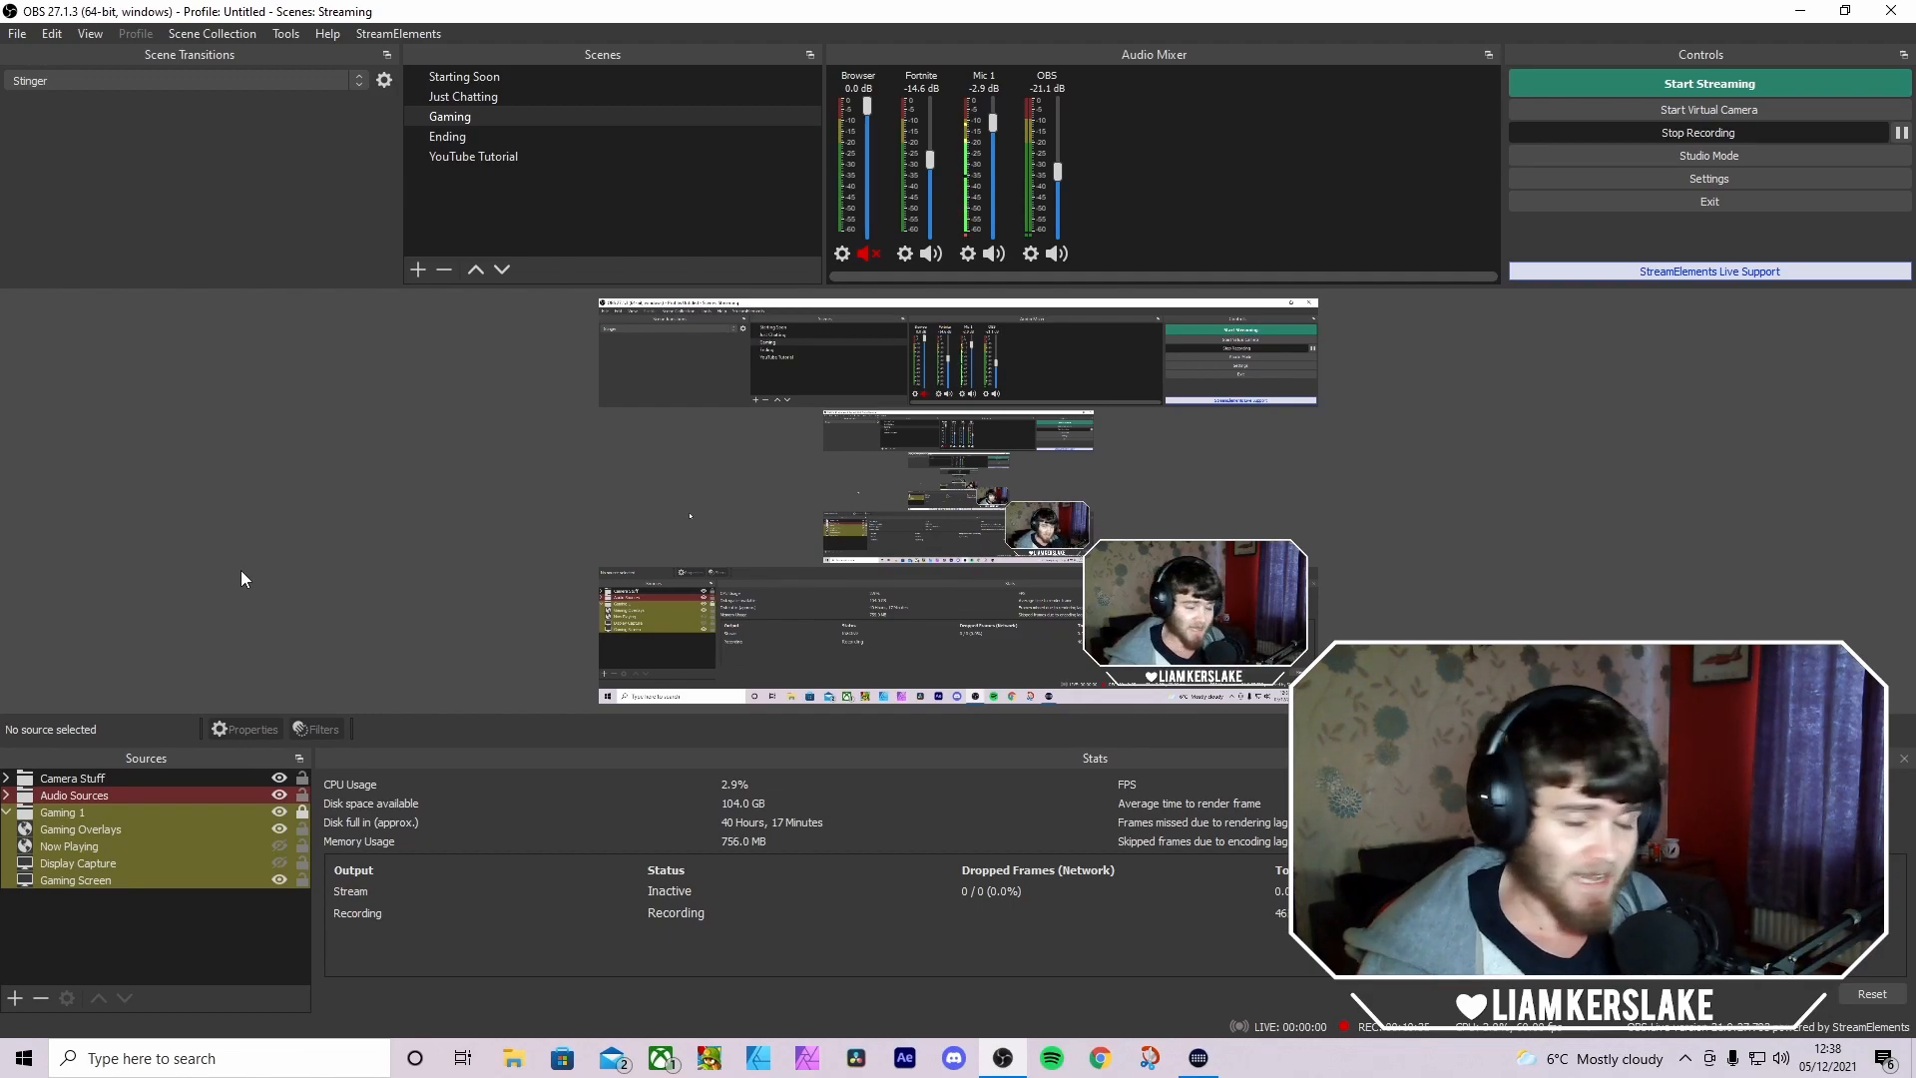
- In OBS, expand the Camera Stuff group and examine the show transition options of Webcam, Latest Follower and Animated Camera Border
{"action": "left_click", "coordinate": [7, 778]}
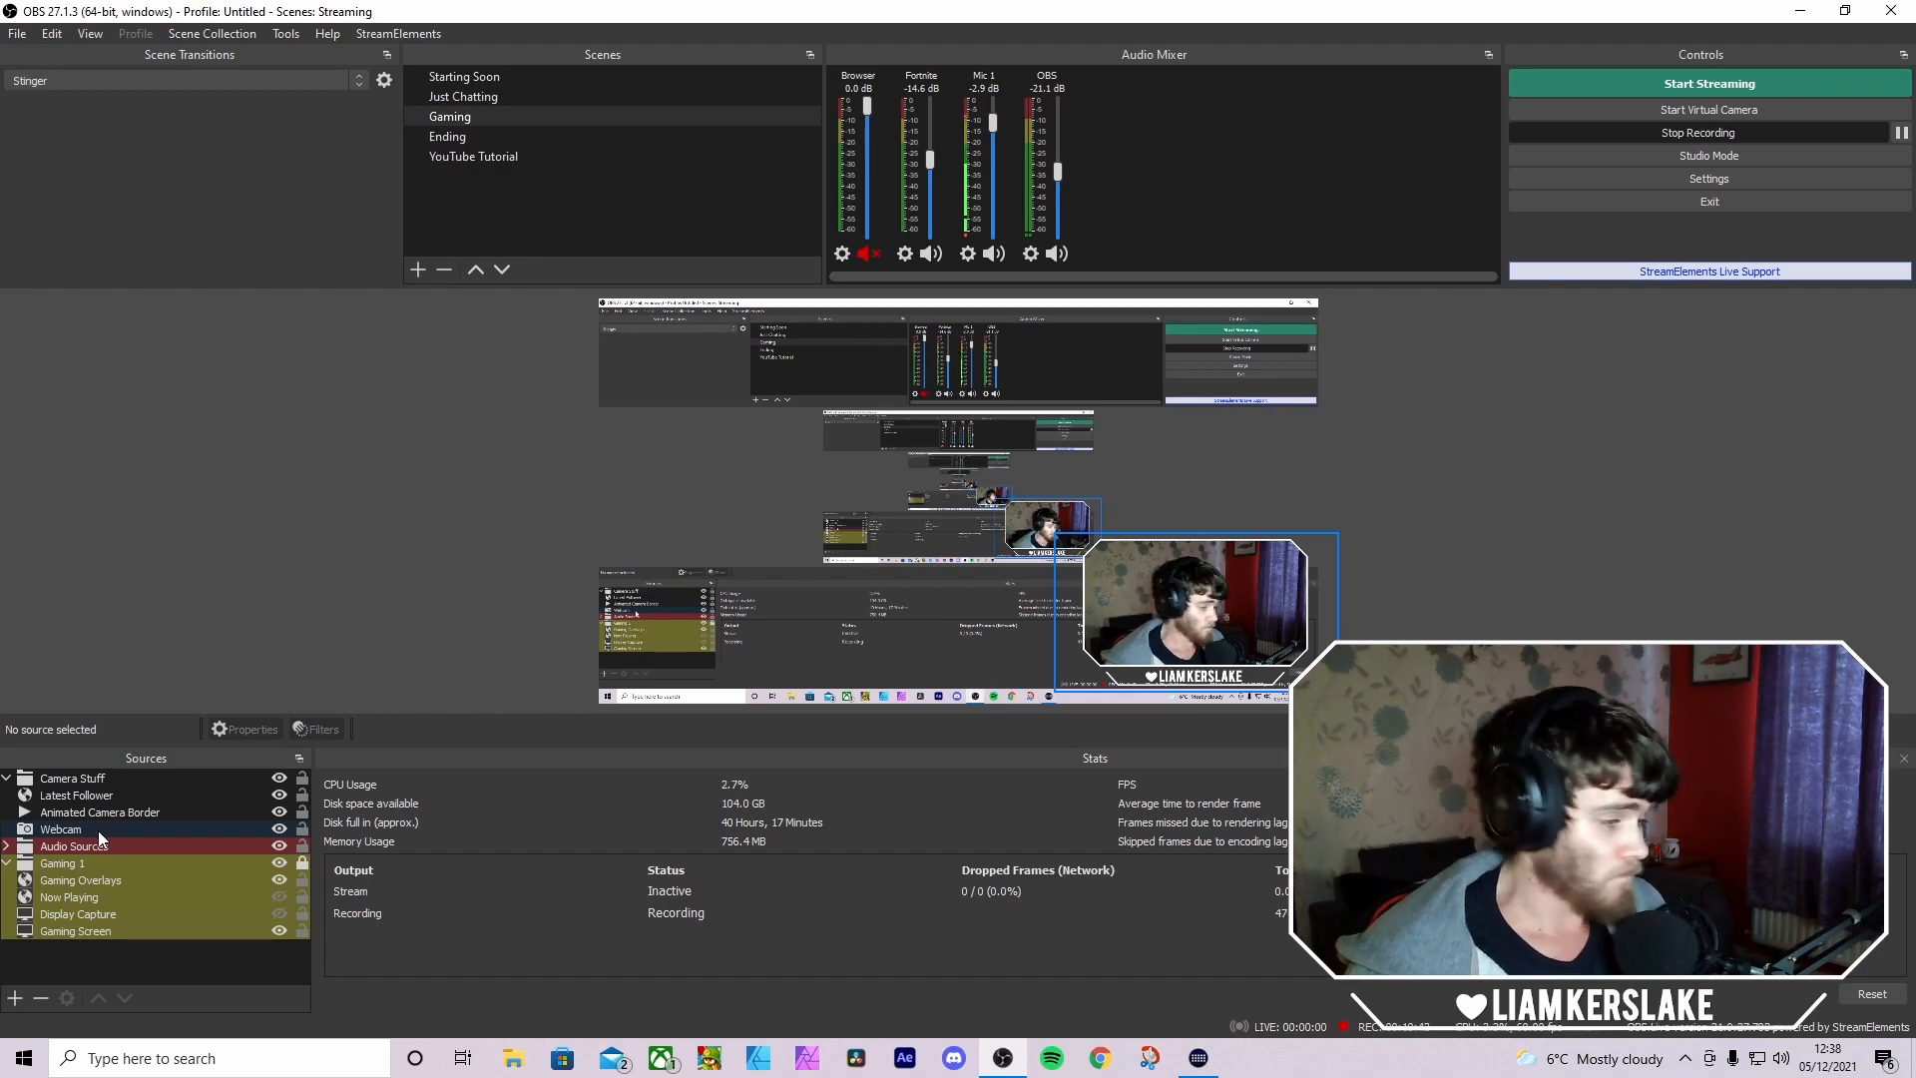
{"action": "right_click", "coordinate": [99, 832]}
{"action": "mouse_move", "coordinate": [225, 723]}
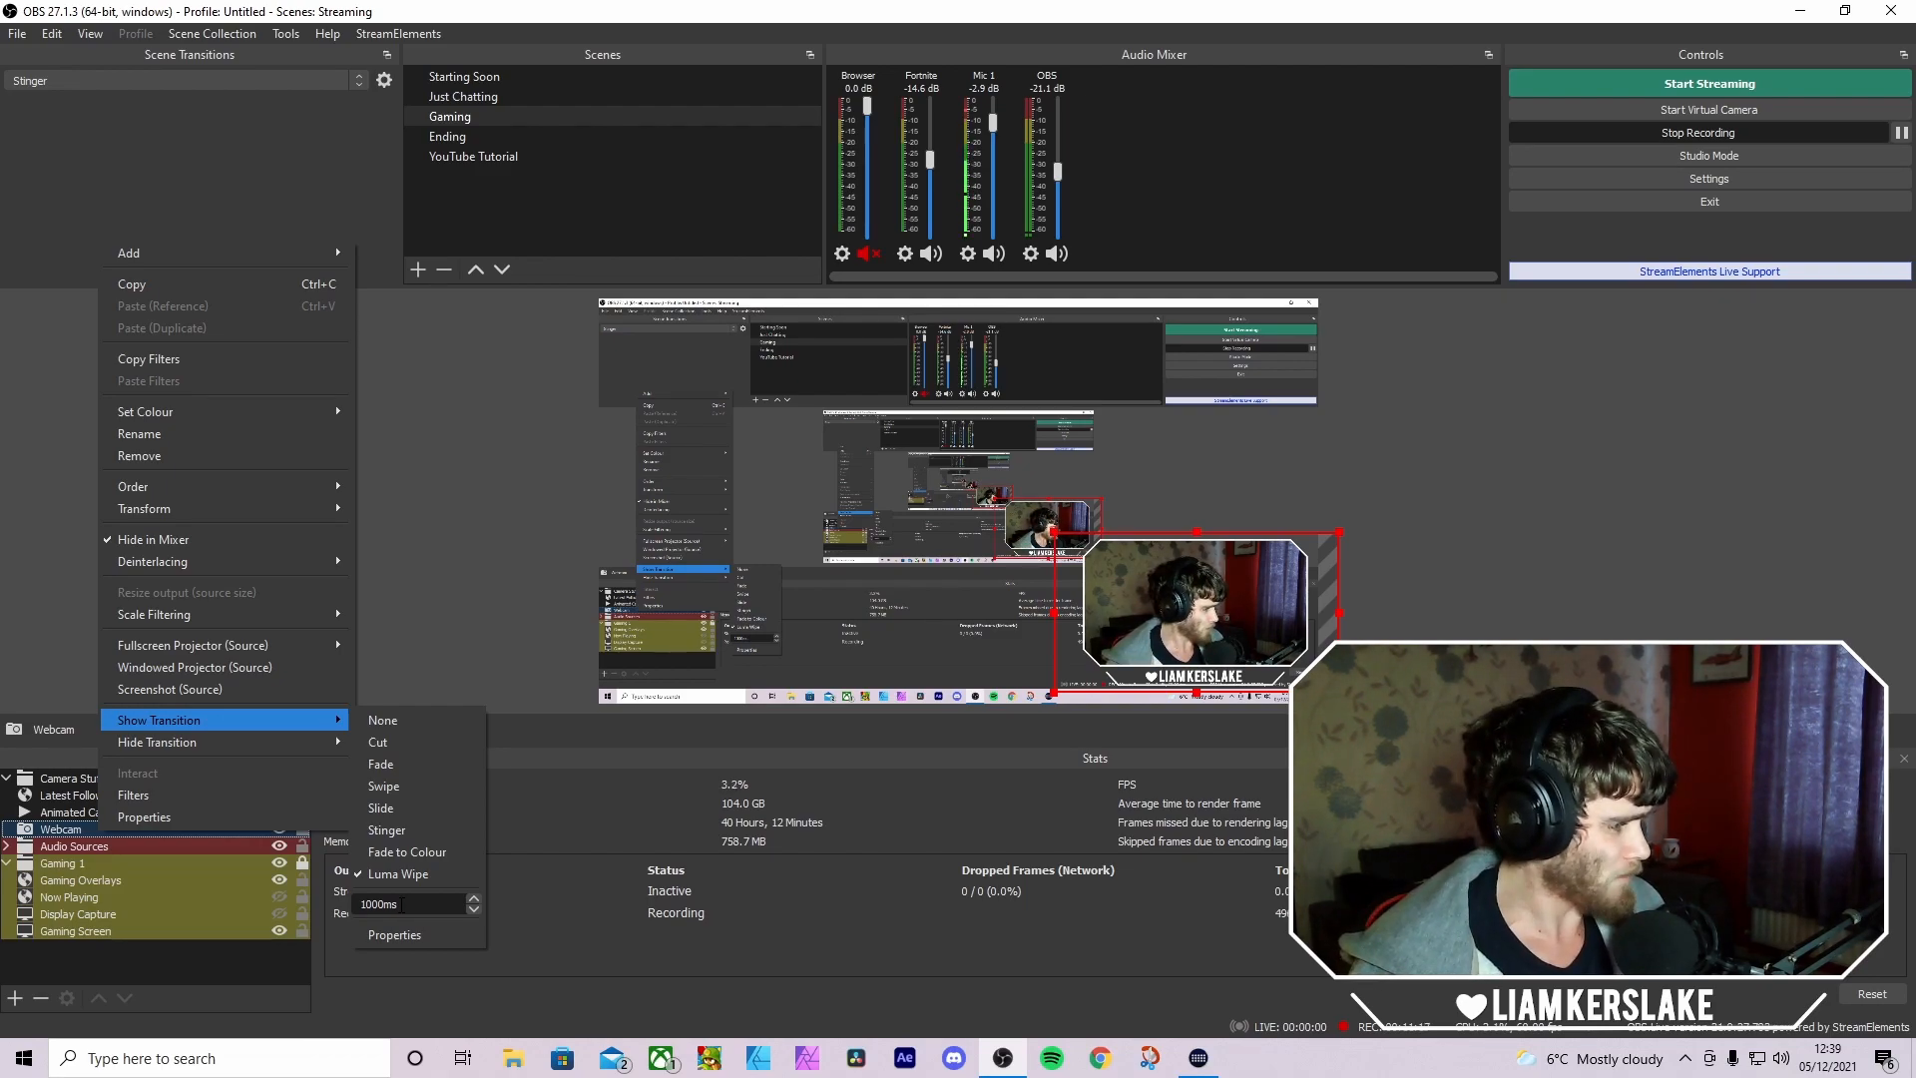
{"action": "left_click", "coordinate": [68, 573]}
{"action": "left_click", "coordinate": [68, 573]}
{"action": "left_click", "coordinate": [95, 796]}
{"action": "right_click", "coordinate": [100, 796]}
{"action": "mouse_move", "coordinate": [282, 677]}
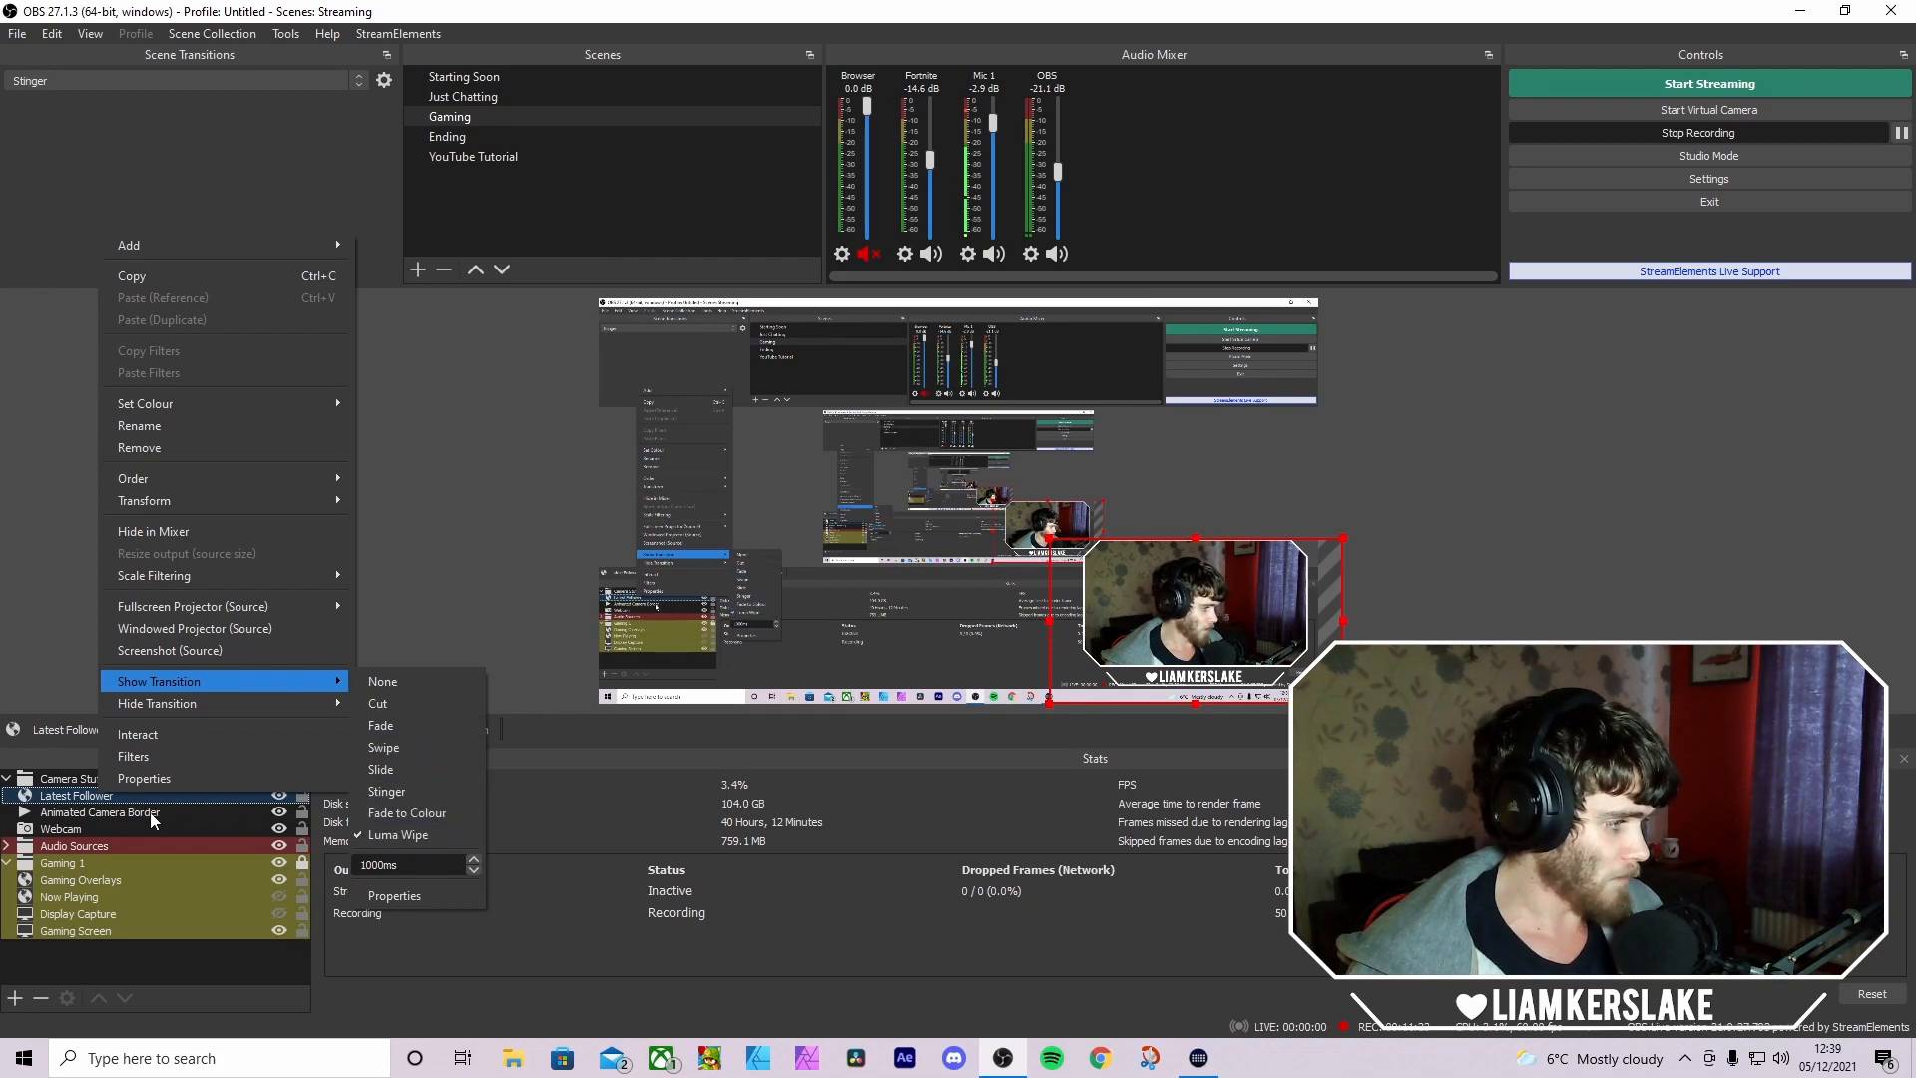
{"action": "right_click", "coordinate": [153, 812]}
{"action": "mouse_move", "coordinate": [267, 703]}
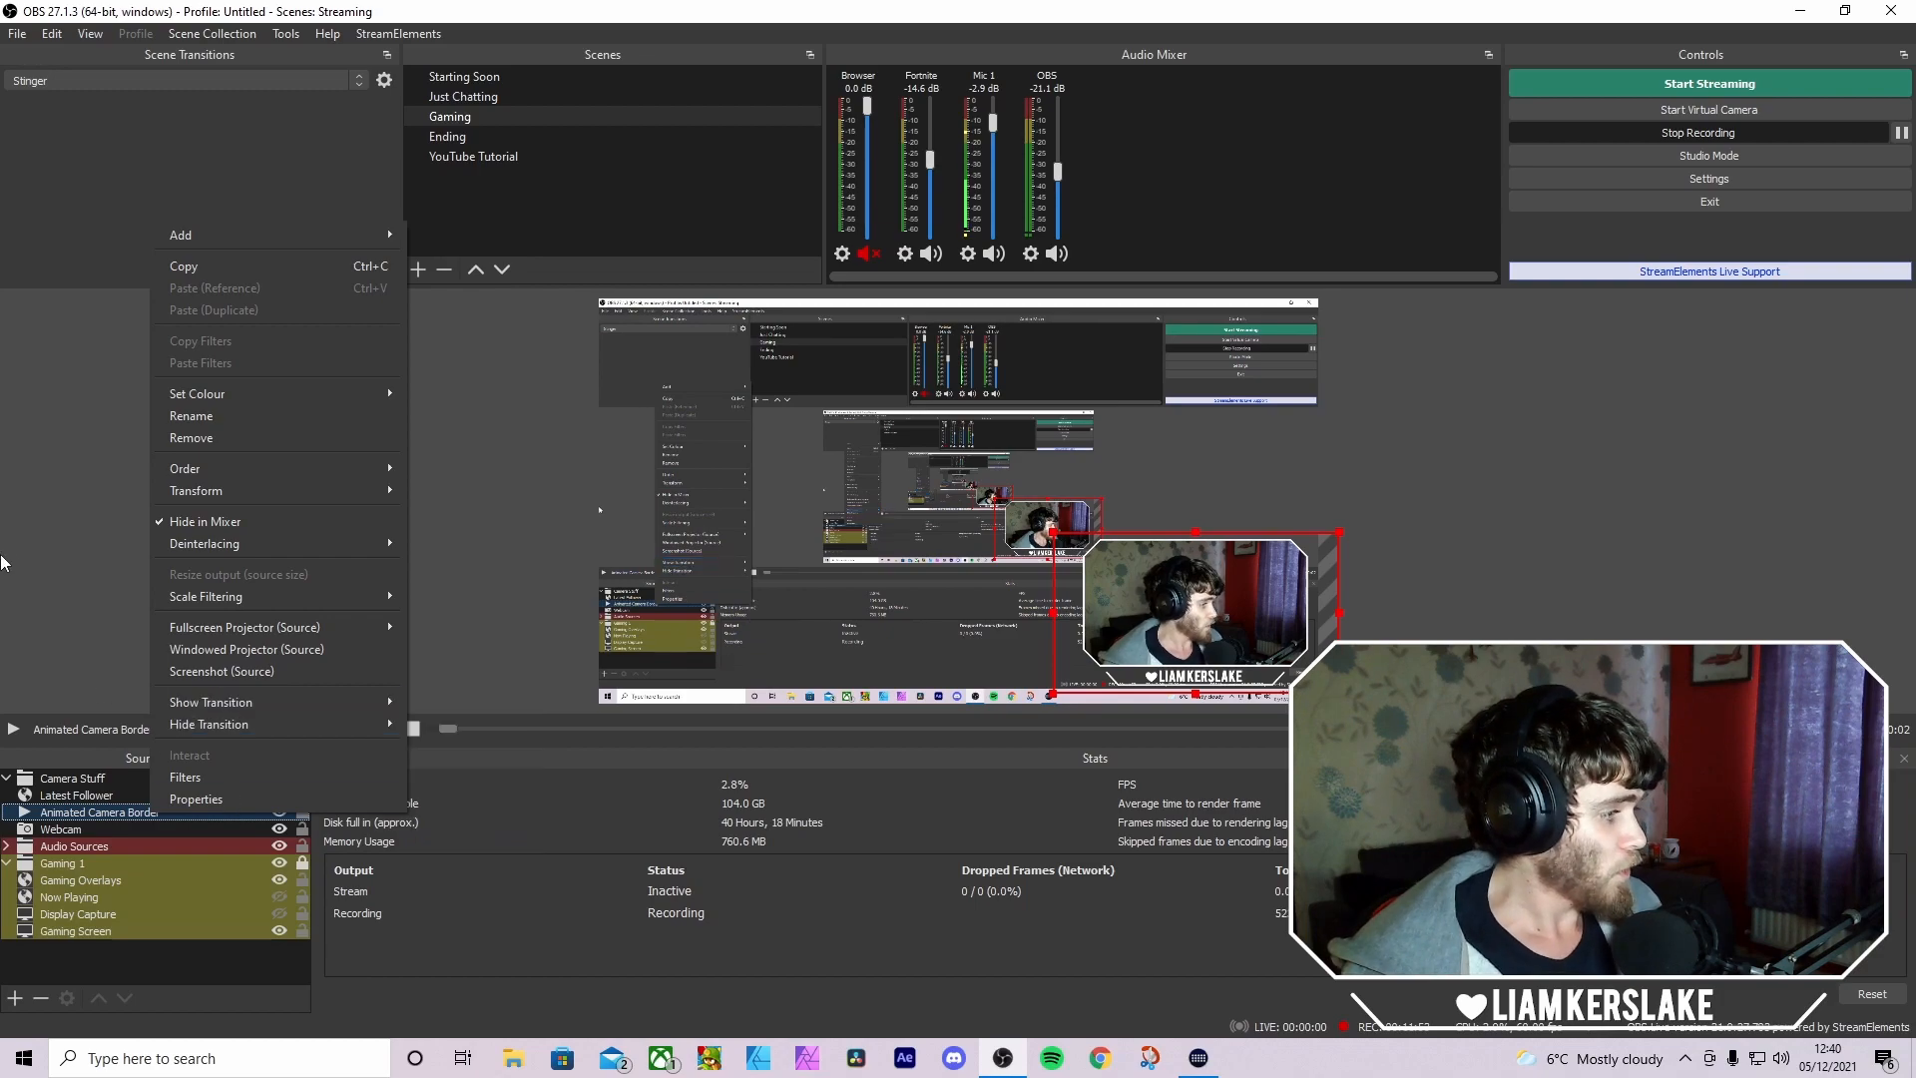
{"action": "left_click", "coordinate": [74, 543]}
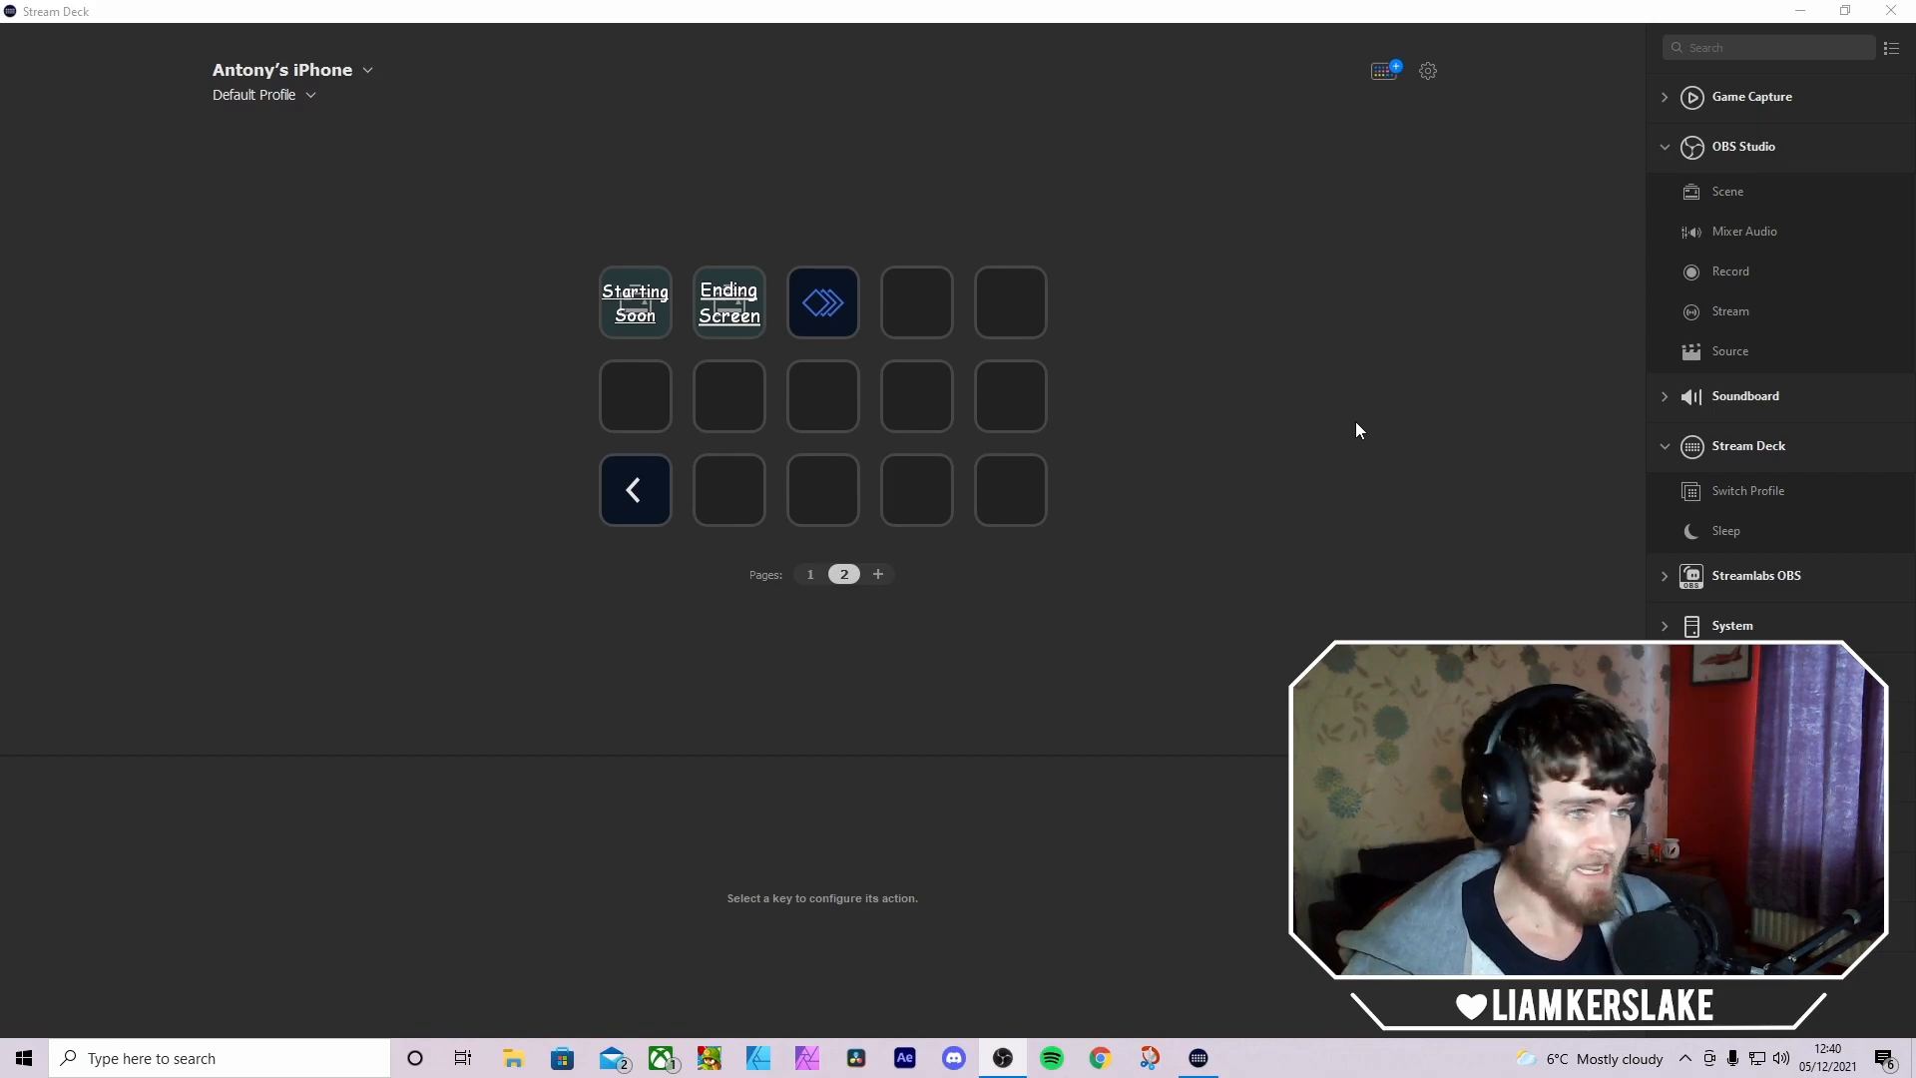
- In Stream Deck, open the action list of the Multi Action key on page 2
{"action": "left_click", "coordinate": [842, 302]}
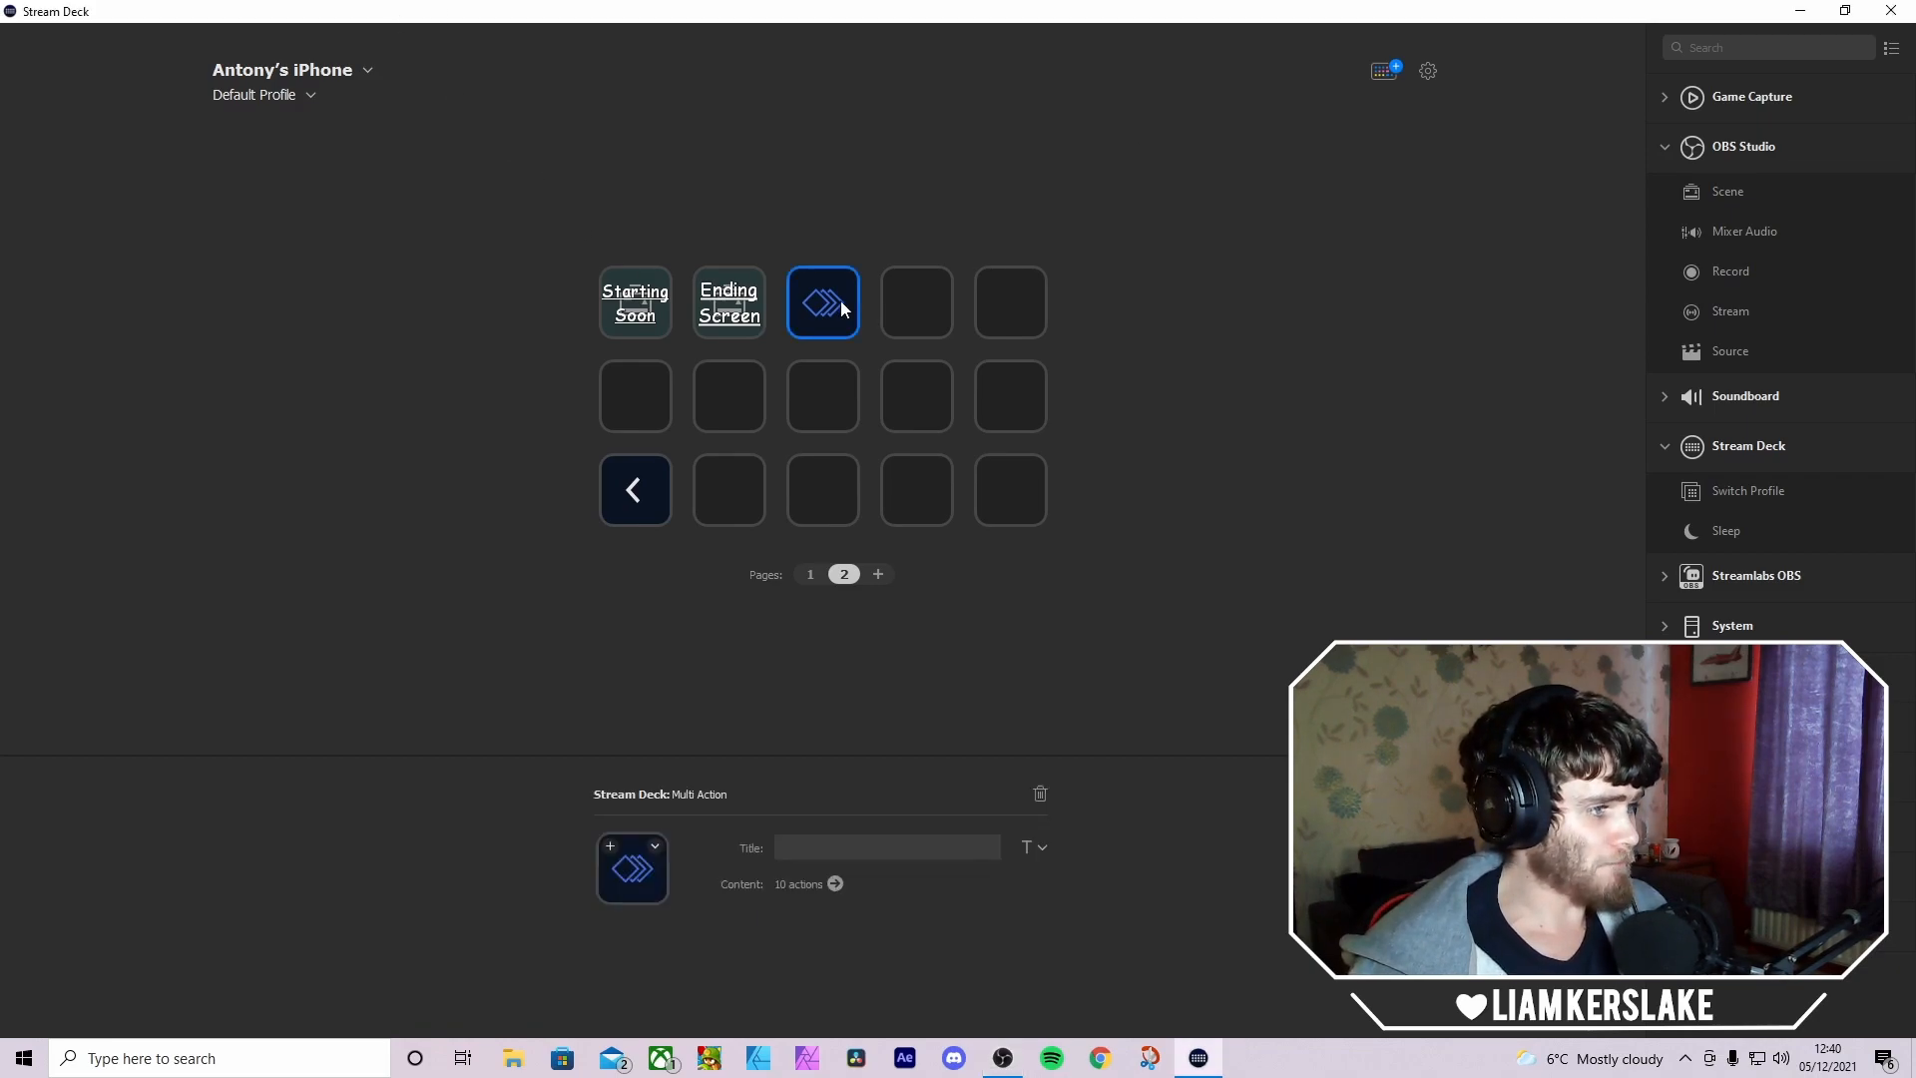
{"action": "left_click", "coordinate": [836, 883]}
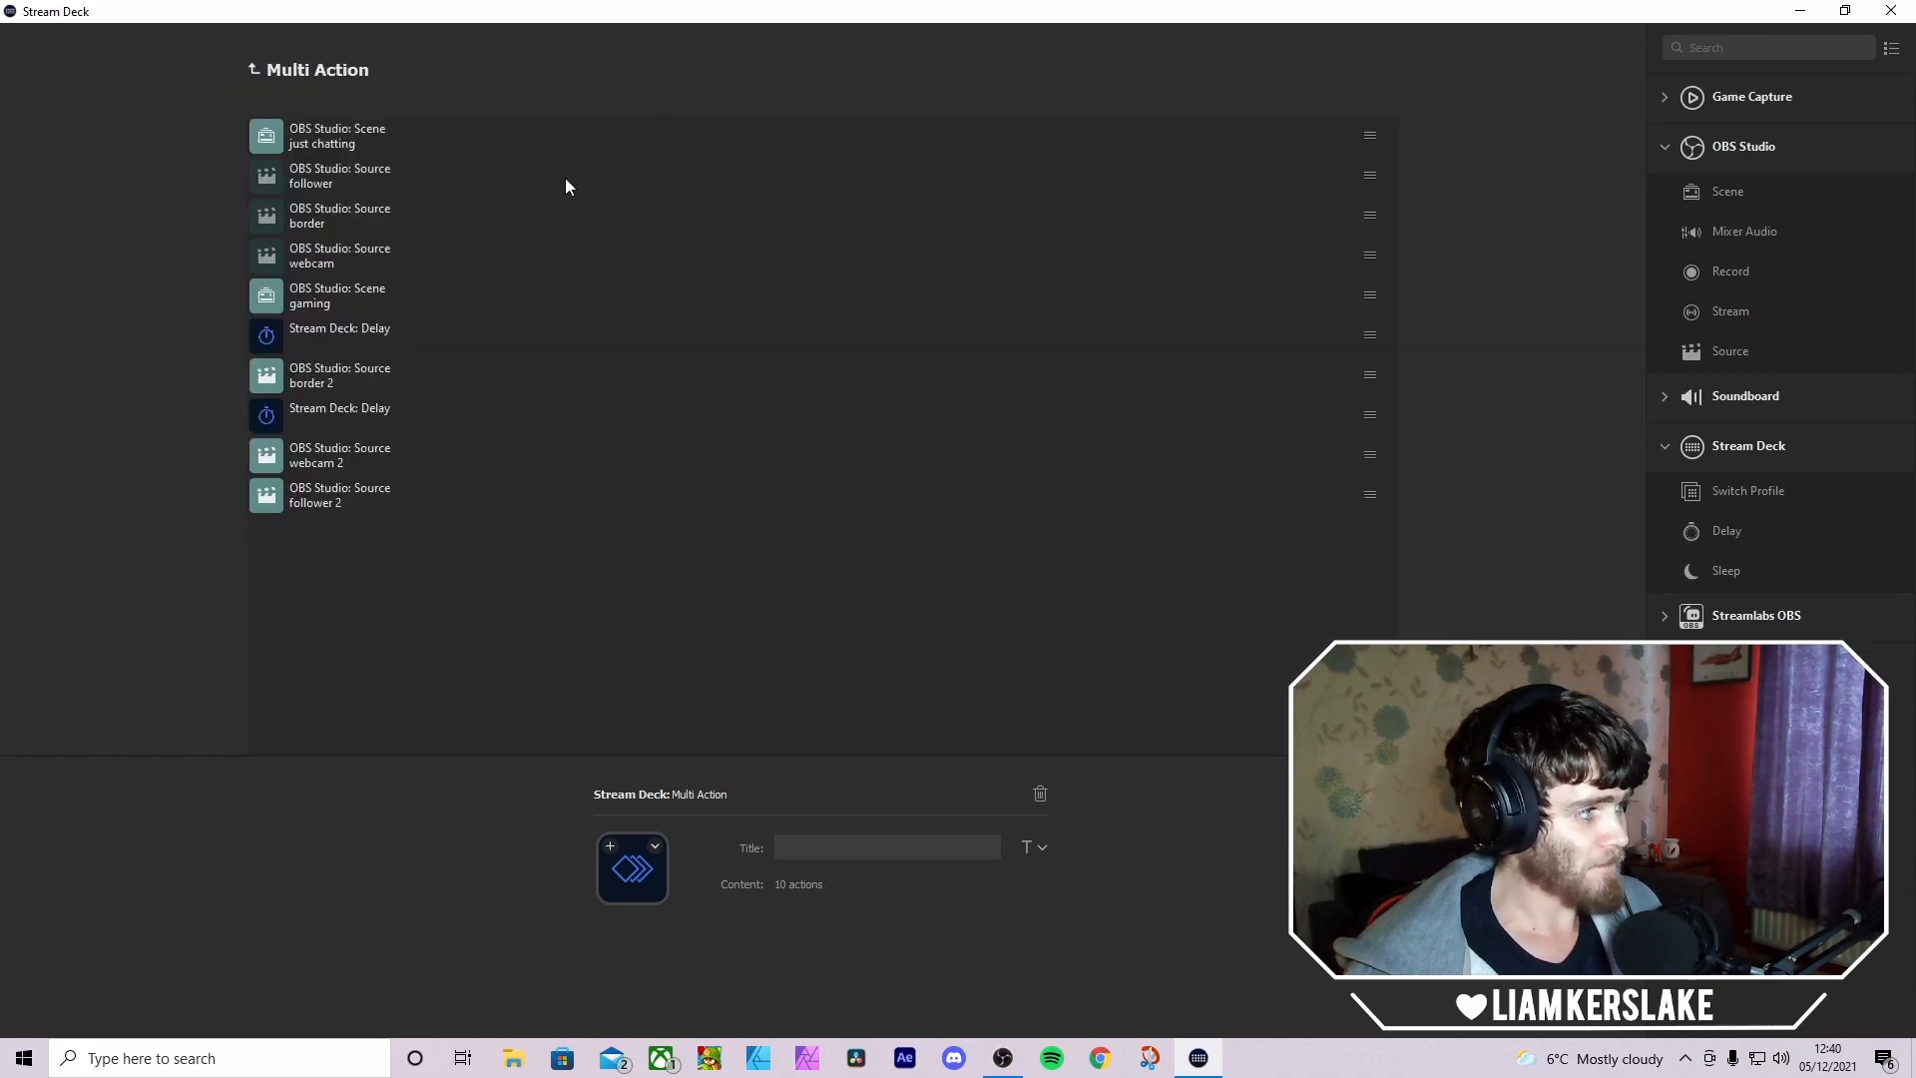